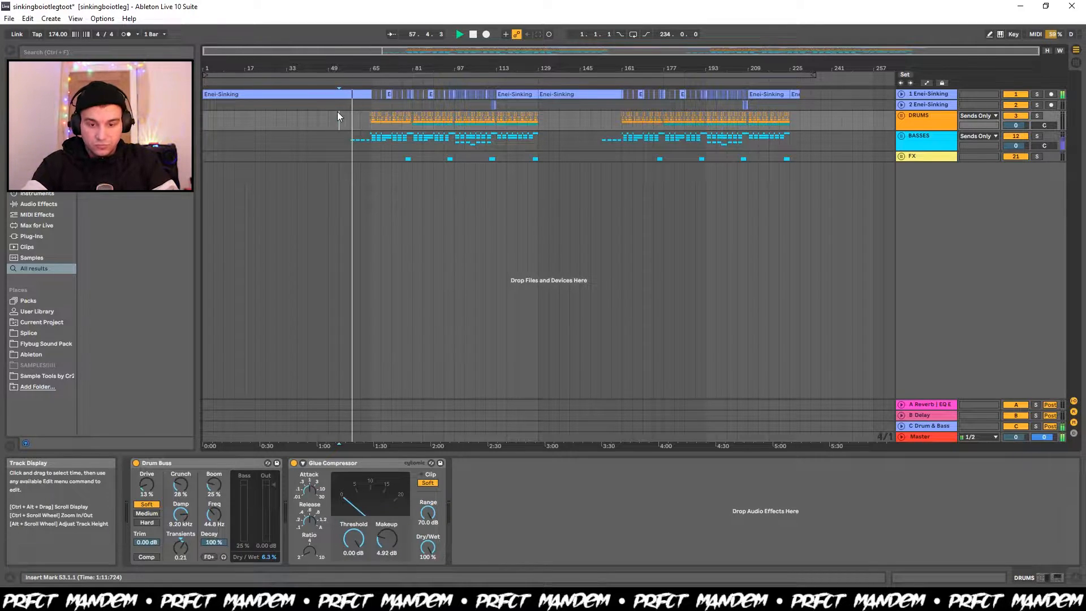
Enlarge all arrangement tracks to show their contents and clear the full time selection.
key(ctrl+a)
key(h)
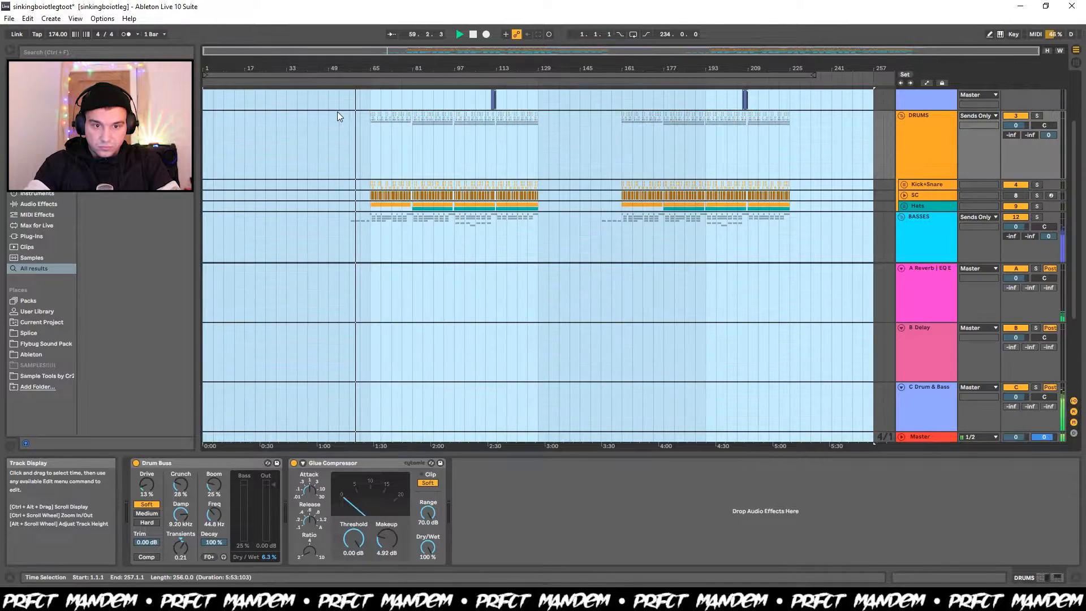
click(337, 117)
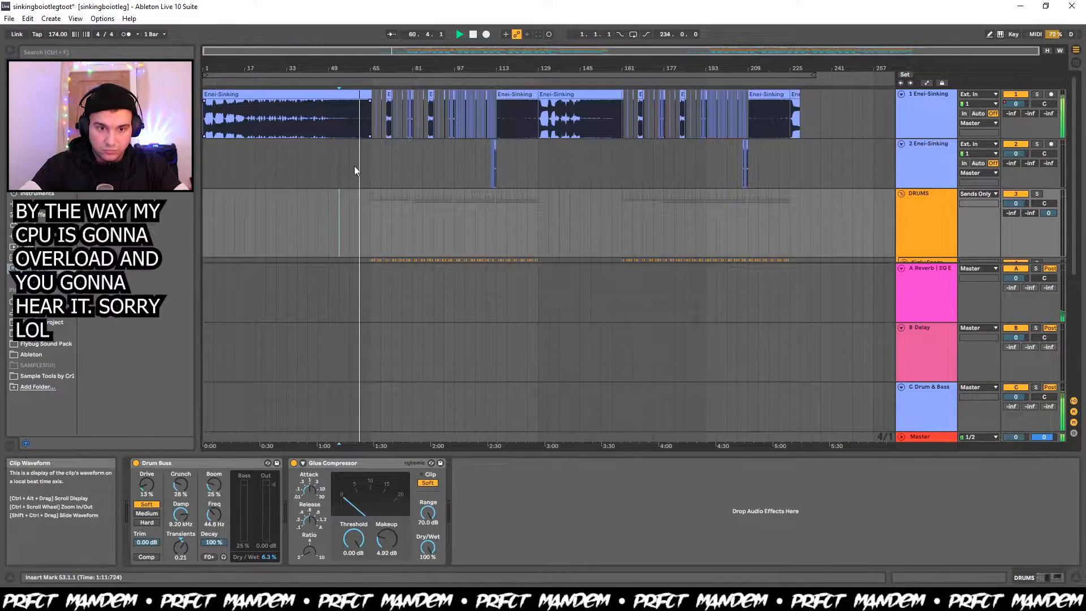
Look over the vocal and drum tracks while the drop plays, and stop playback.
scroll(354, 176, down, 2)
scroll(354, 179, down, 1)
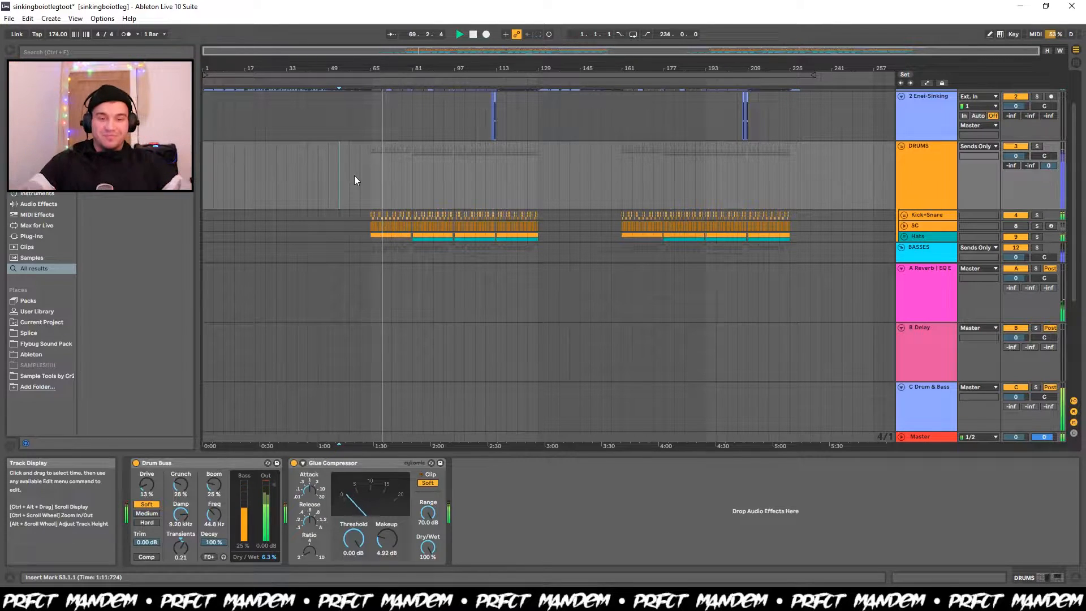
scroll(354, 180, up, 2)
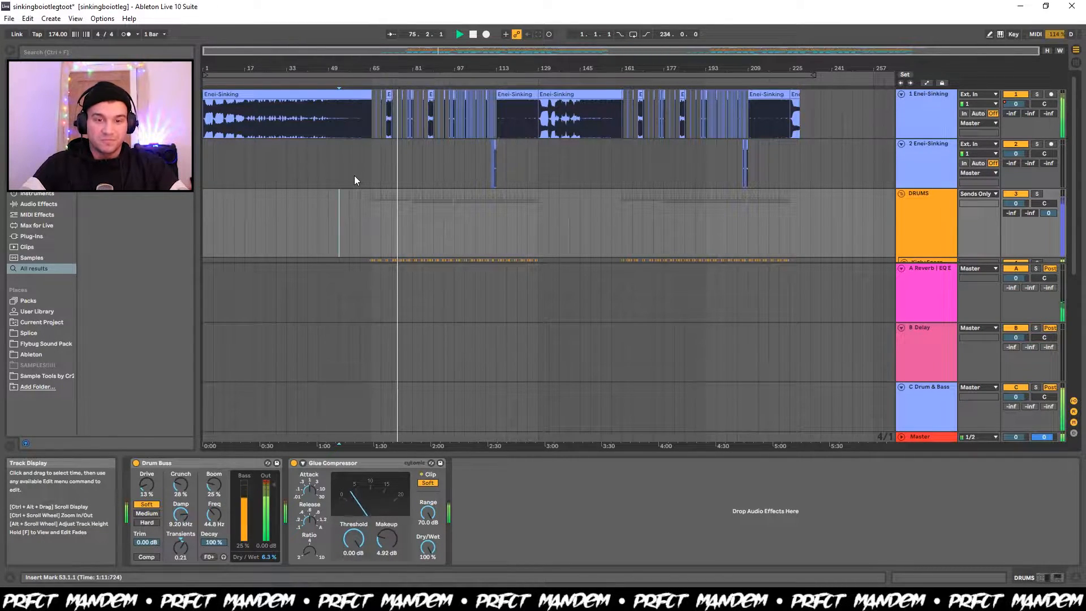
key(space)
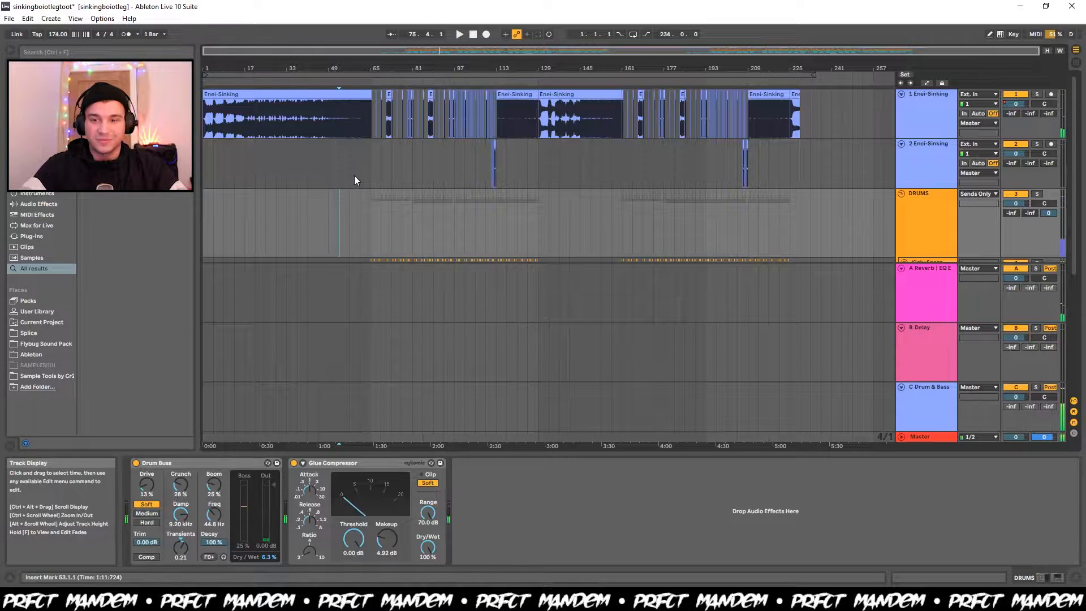
Place the insert marker at bar 65 and look over the drum and bass tracks of the first drop.
scroll(355, 178, down, 2)
click(367, 181)
scroll(368, 181, up, 2)
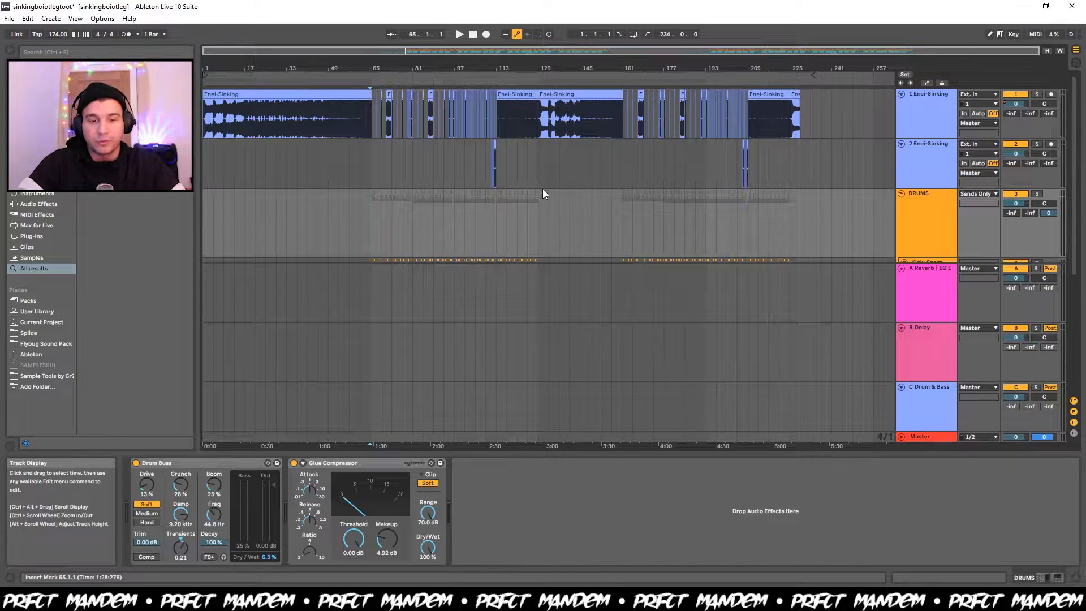
scroll(405, 273, down, 2)
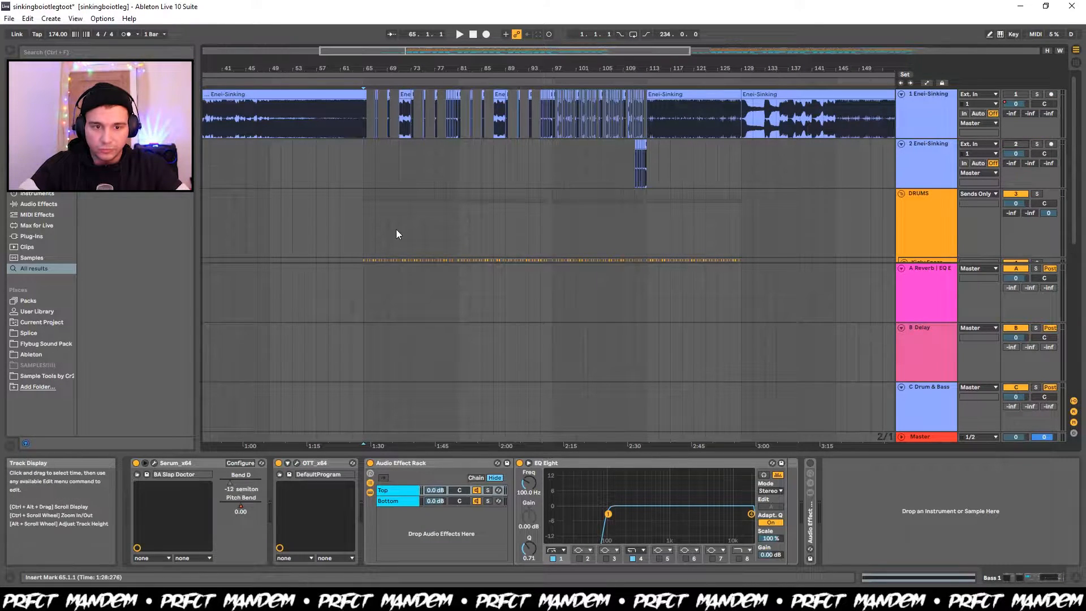
scroll(396, 229, down, 3)
scroll(396, 229, down, 1)
scroll(395, 229, up, 1)
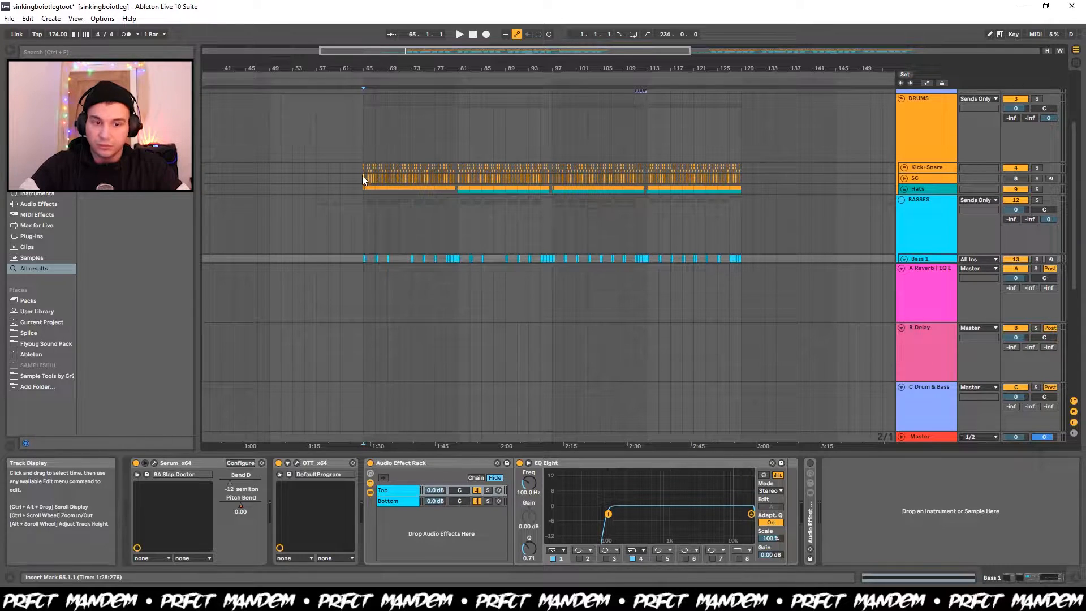
Play the first drop from bar 65 while examining the drum and bass tracks, and stop playback.
click(362, 178)
key(space)
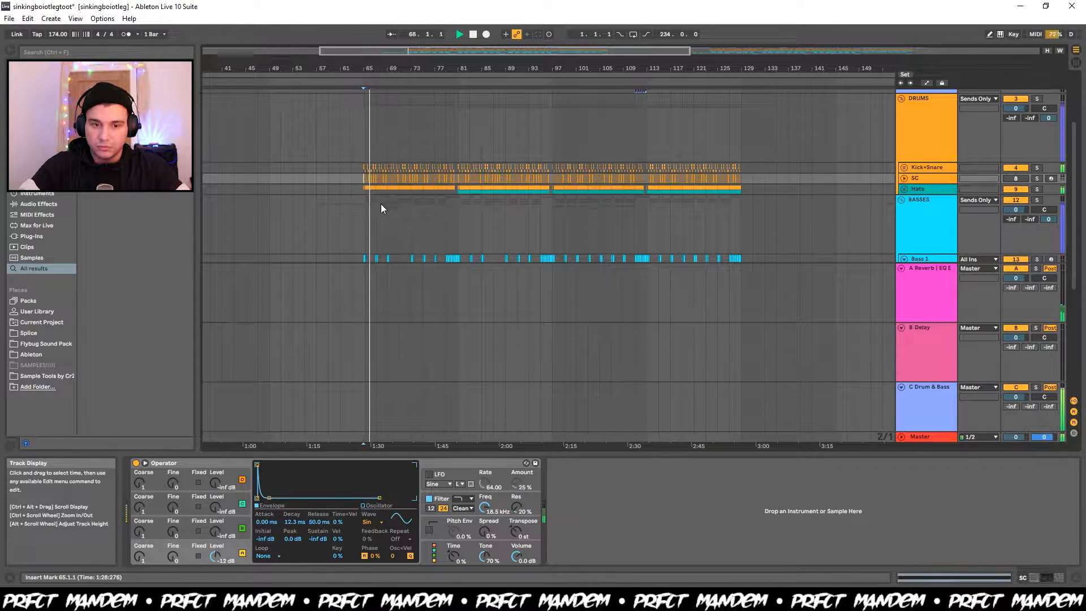
scroll(381, 204, down, 2)
scroll(364, 172, down, 2)
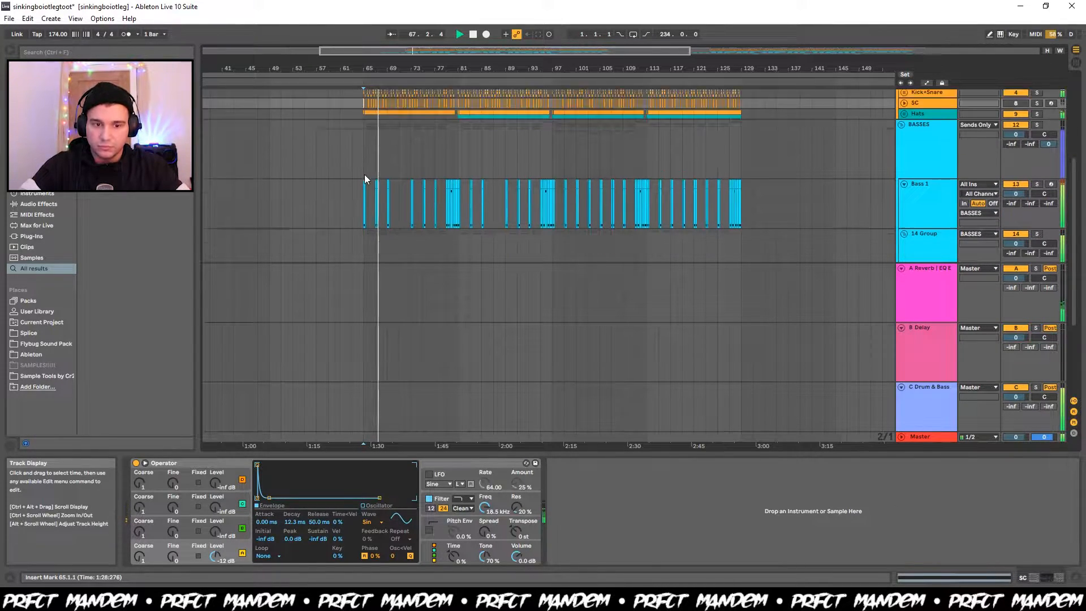
scroll(364, 174, up, 5)
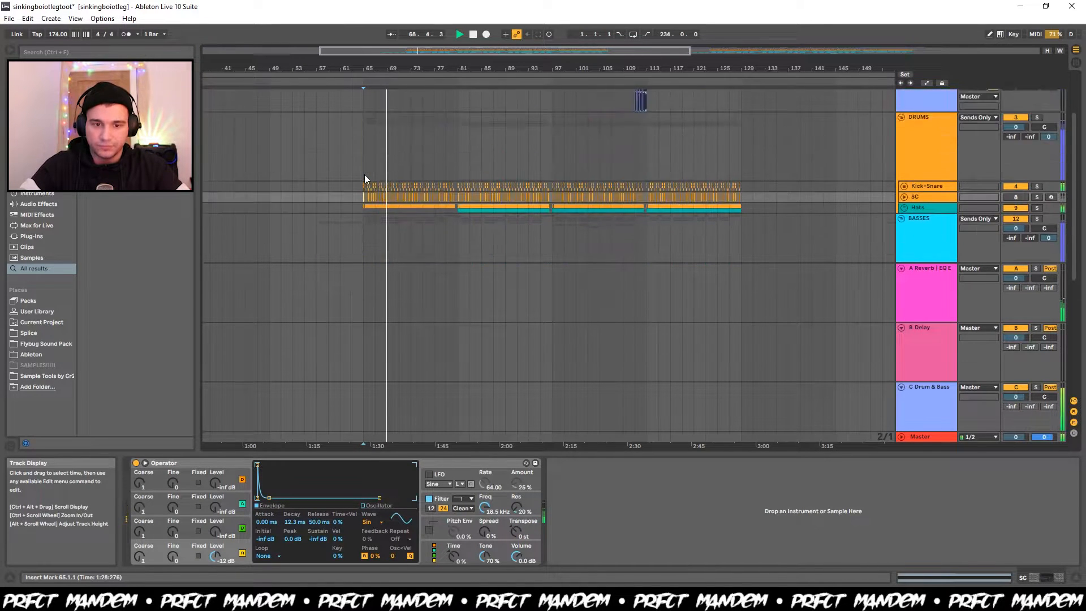
scroll(365, 174, down, 3)
scroll(365, 174, up, 2)
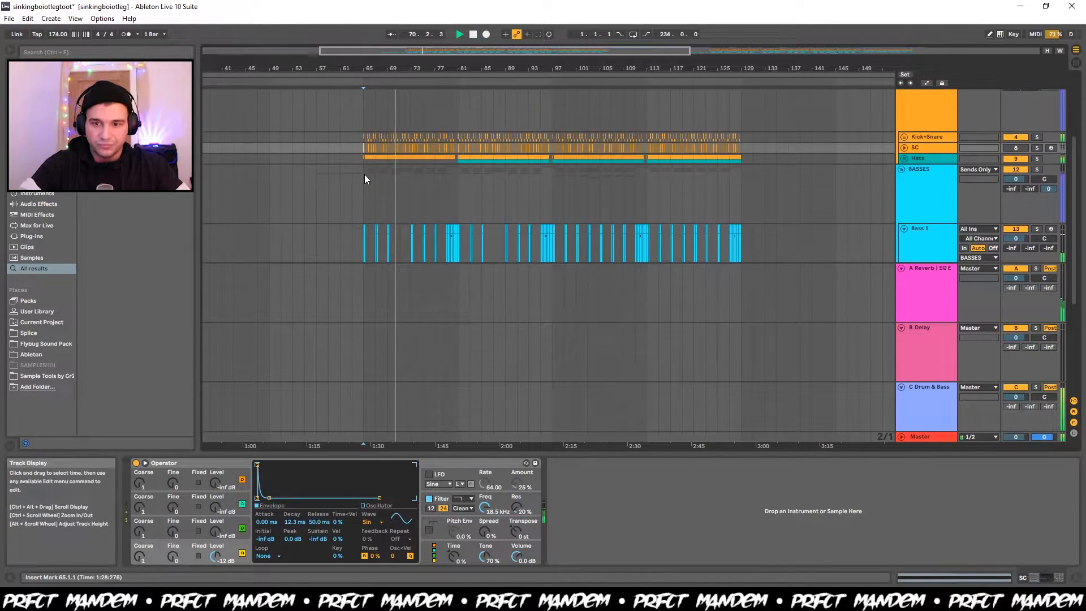
scroll(364, 174, down, 1)
scroll(364, 174, up, 1)
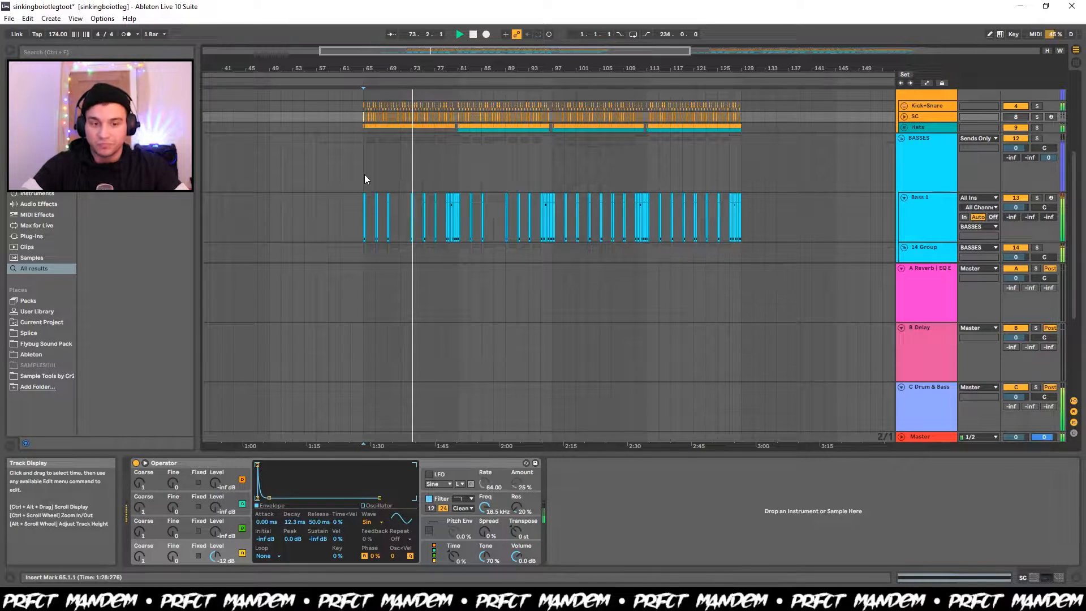
key(space)
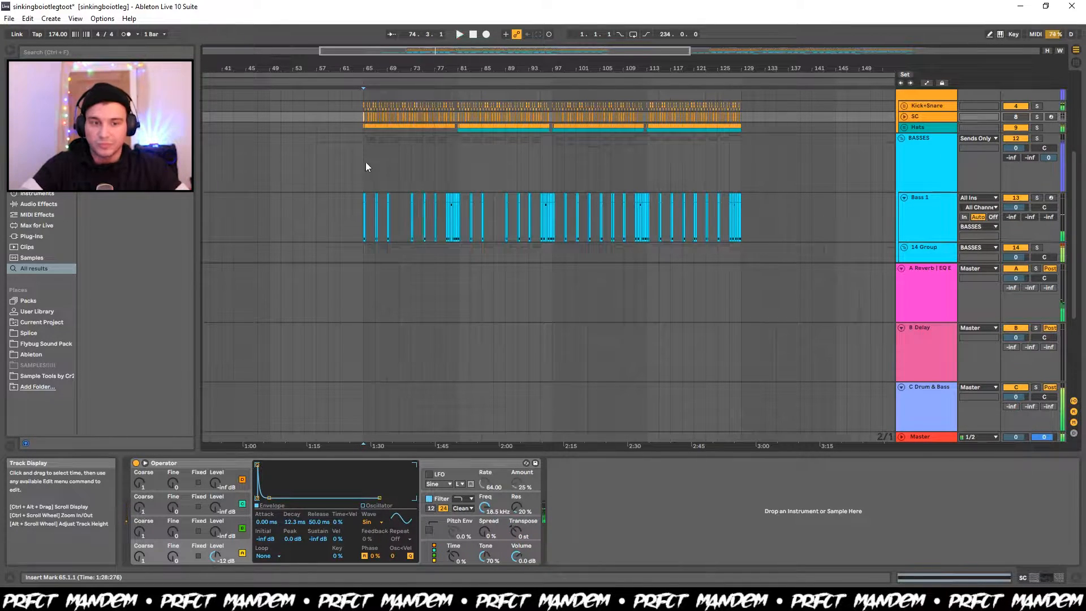
Unfold the Kick+Snare group and show the device chain of its first Kick track.
scroll(365, 139, up, 3)
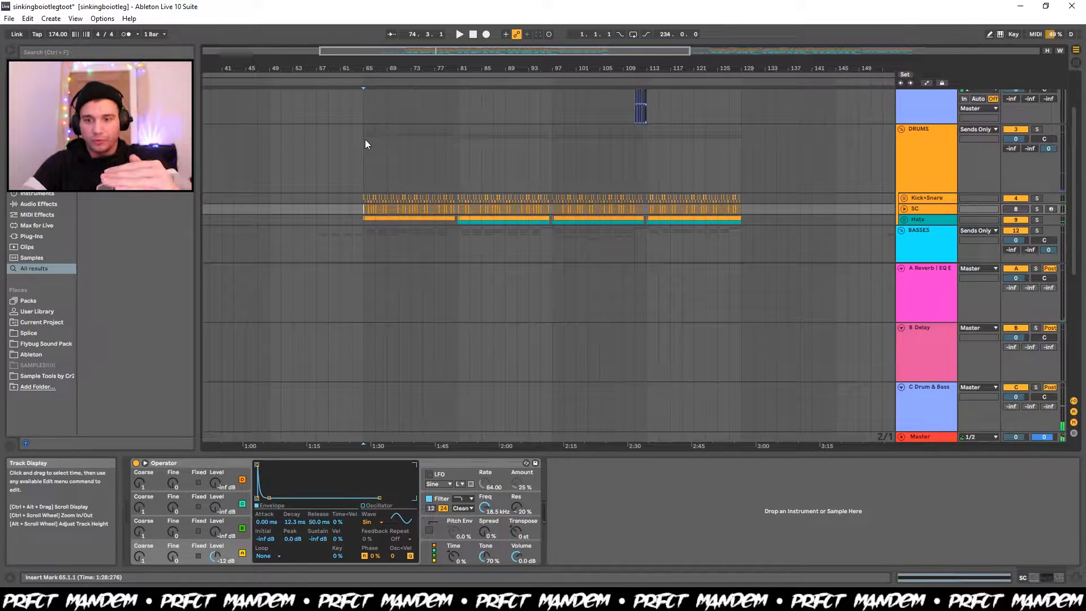
scroll(368, 164, down, 2)
scroll(367, 168, up, 3)
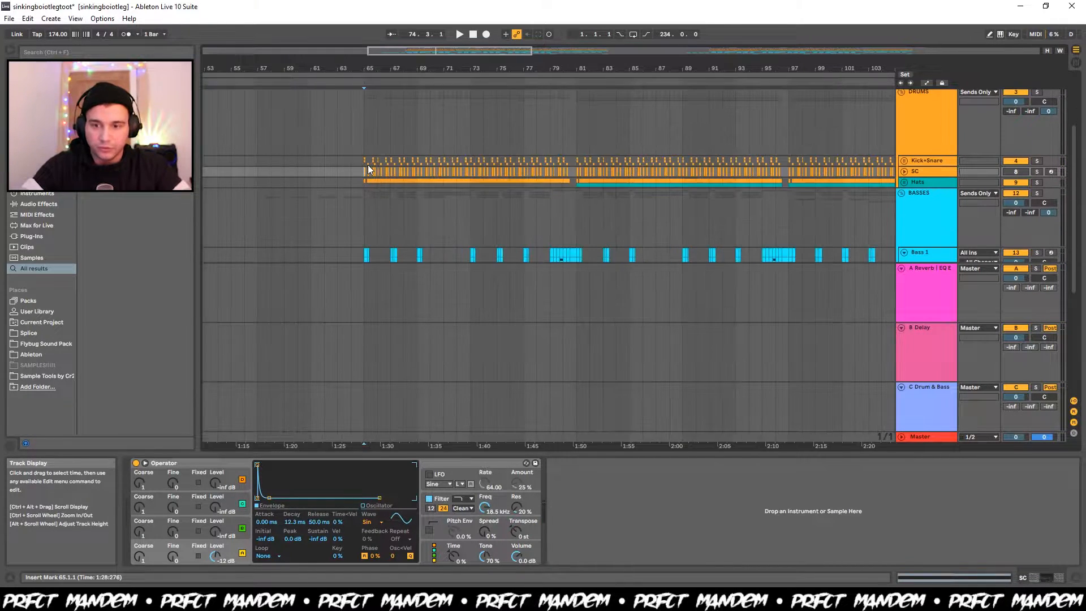
click(902, 162)
scroll(607, 172, down, 2)
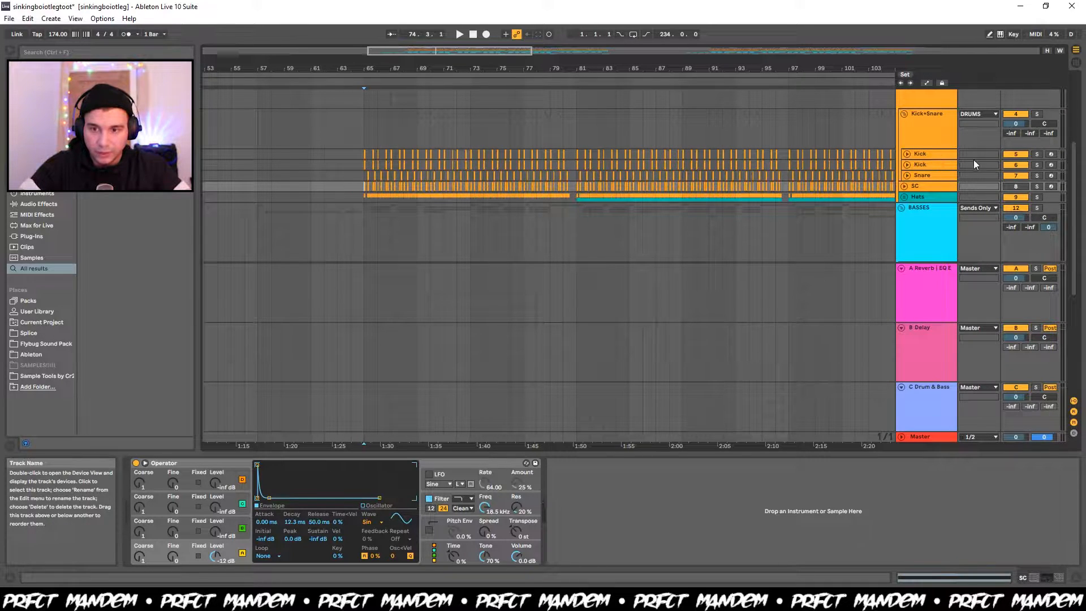
click(927, 154)
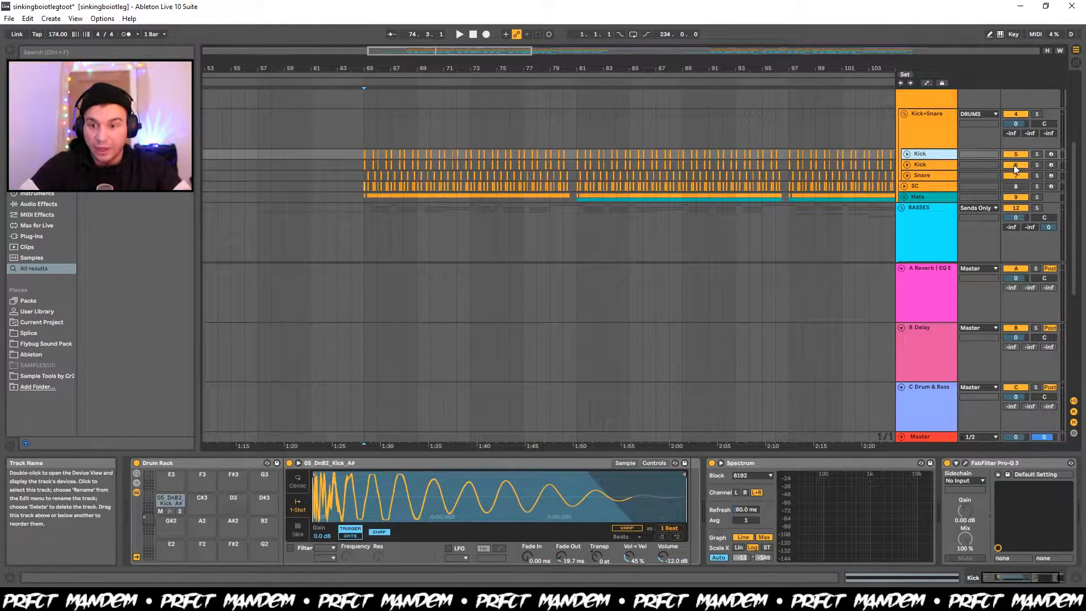
Solo the first Kick track and listen to it from bar 65.
click(1037, 166)
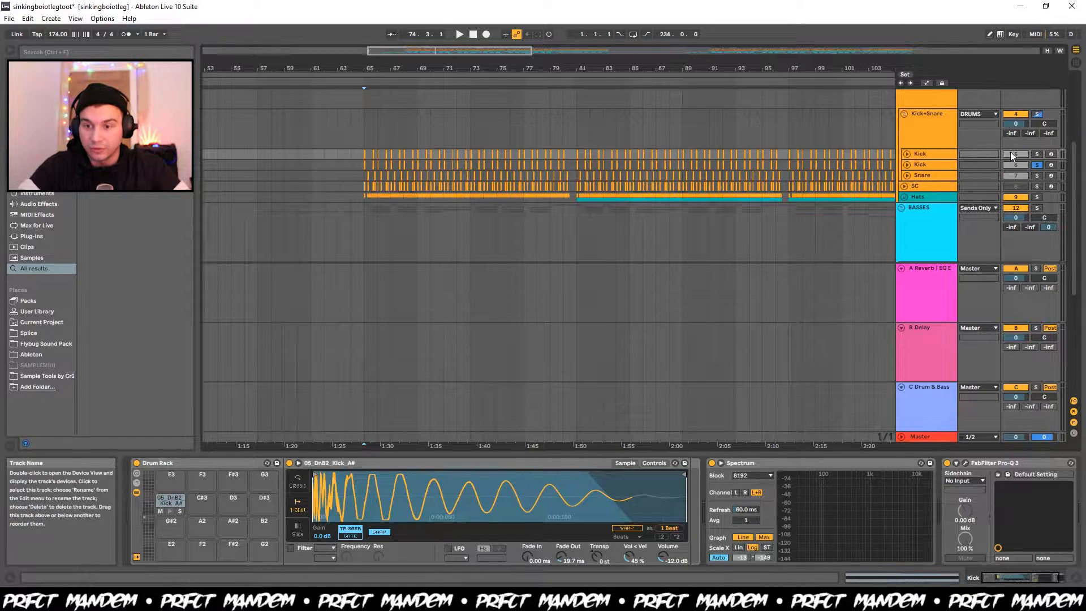
click(1038, 154)
click(1038, 155)
key(space)
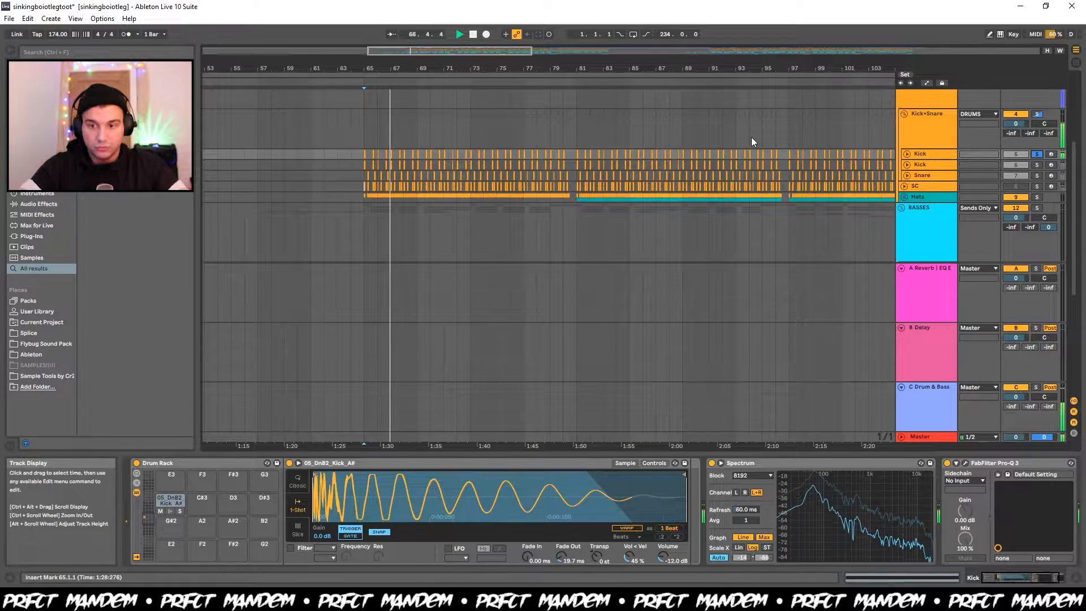
key(space)
Solo the second Kick track and listen to it from bar 65.
click(1037, 165)
key(space)
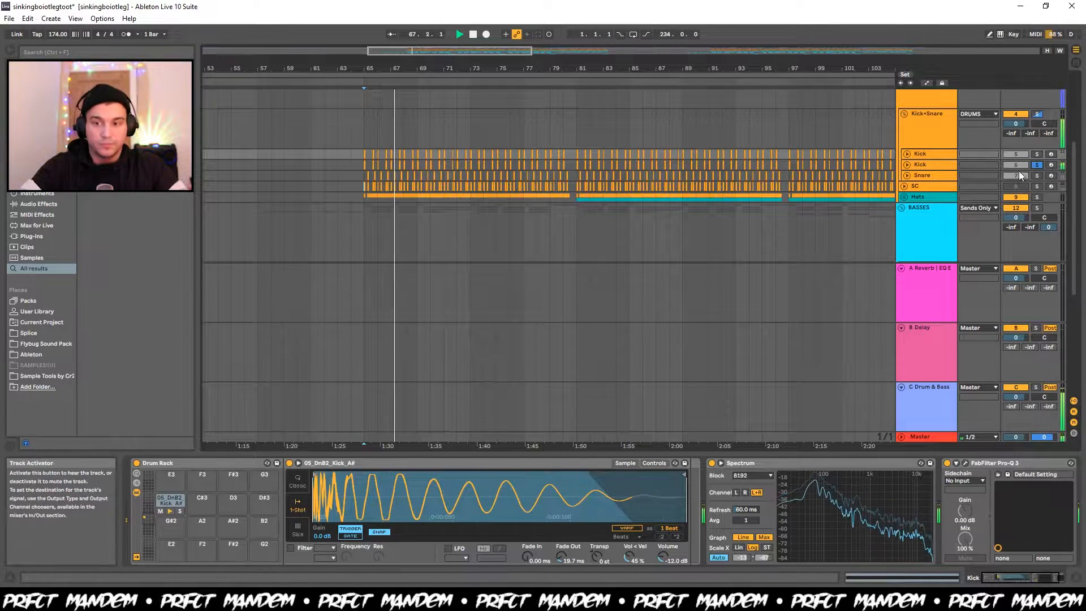
key(space)
Solo both Kick tracks together and listen to the layered kick from bar 65.
ctrl+click(1037, 155)
key(space)
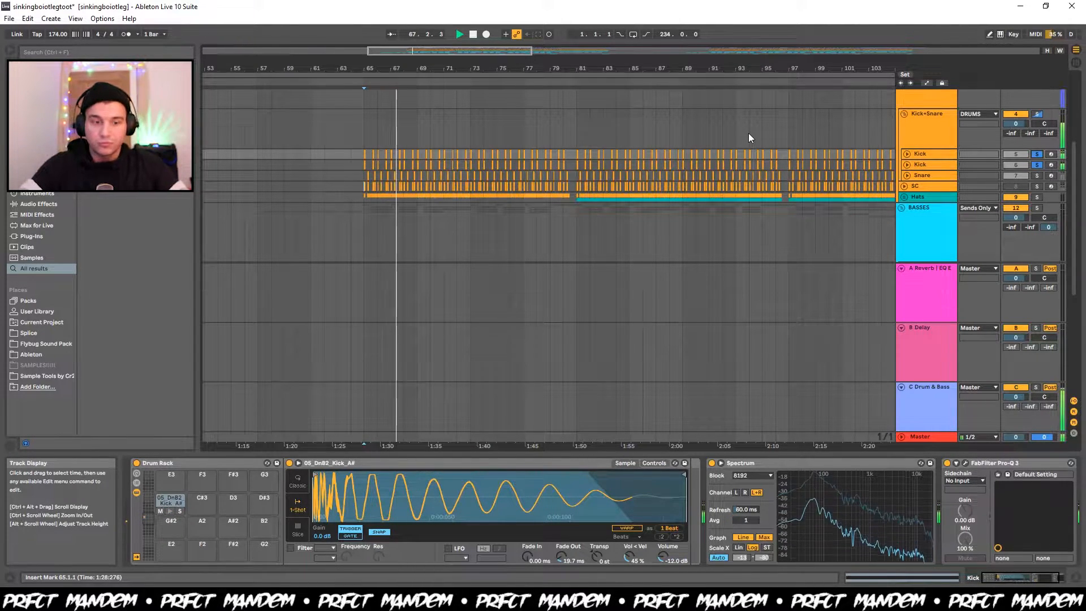
key(space)
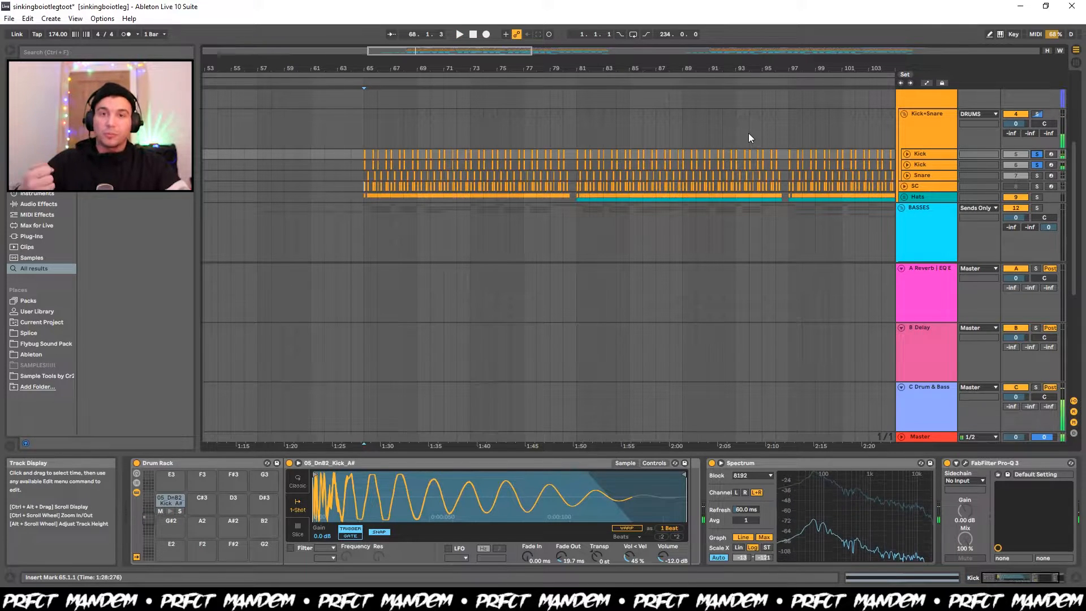
Show the contents of the Sample Tools by Cr2 folder in the browser.
scroll(230, 481, right, 1)
scroll(231, 484, left, 1)
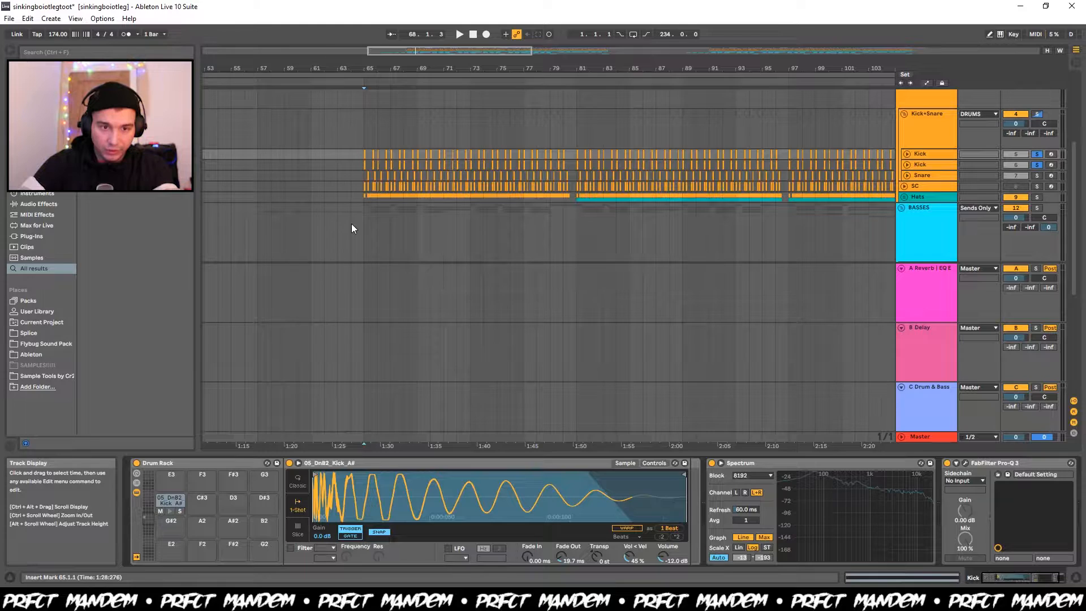
scroll(351, 228, up, 5)
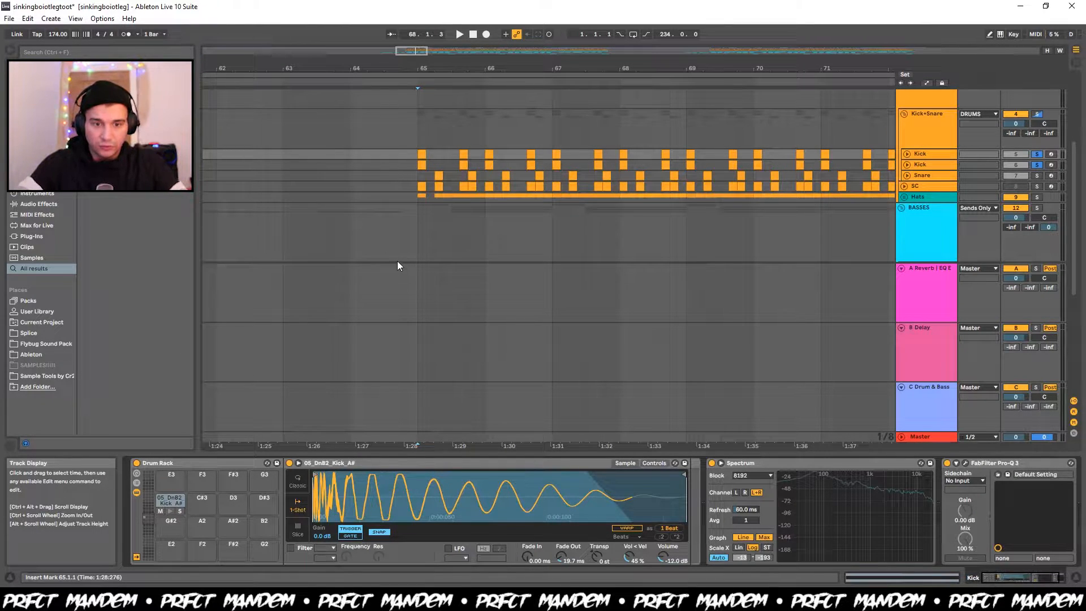
scroll(397, 265, down, 6)
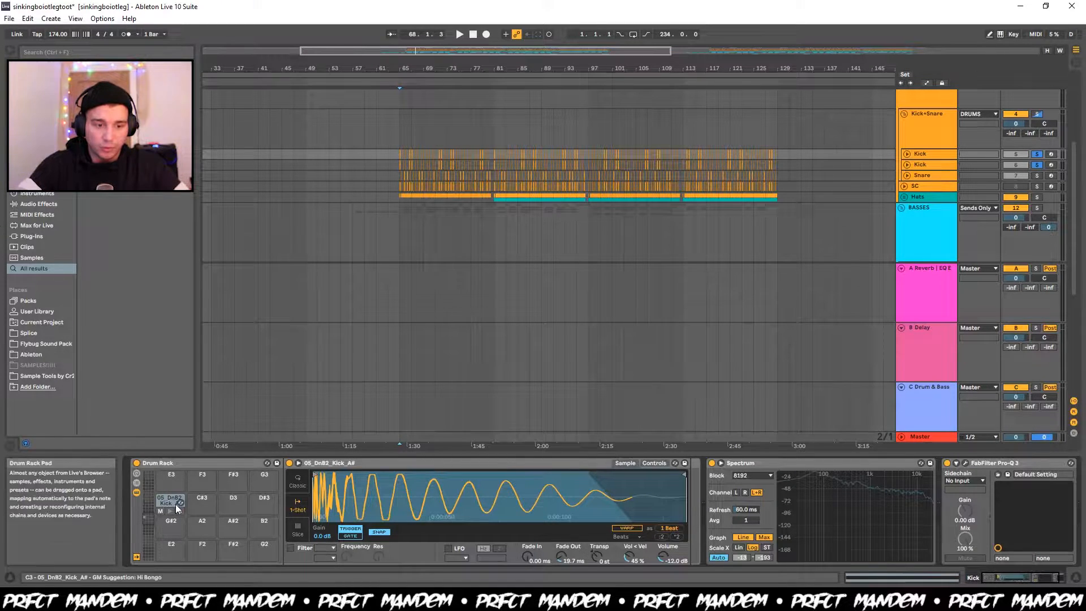
click(45, 376)
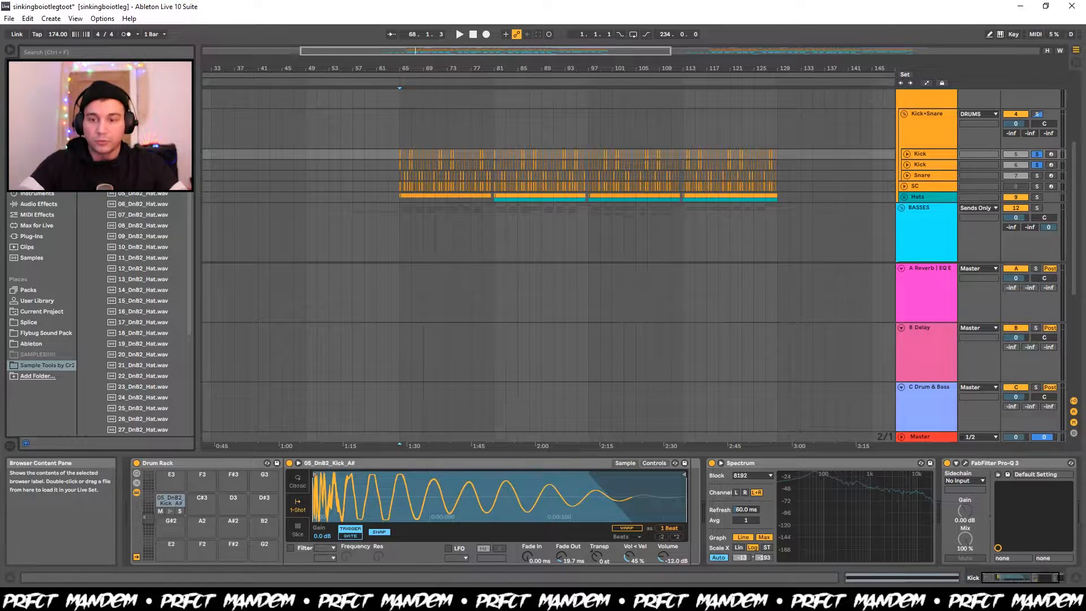
Solo the Snare track with its device chain shown, and collapse the expanded sample folder in the browser.
scroll(403, 178, up, 3)
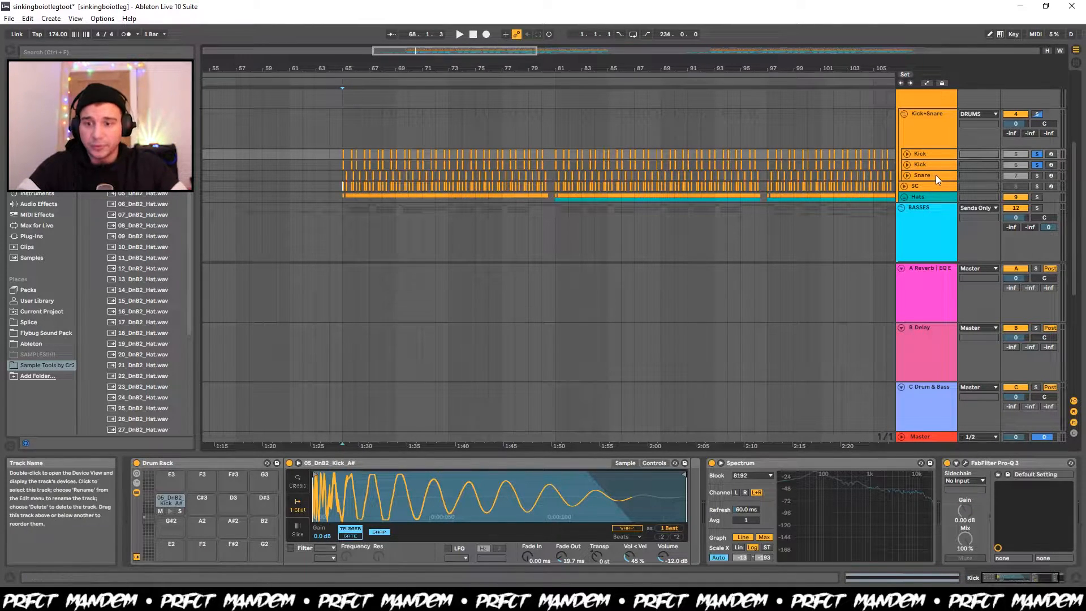
click(936, 175)
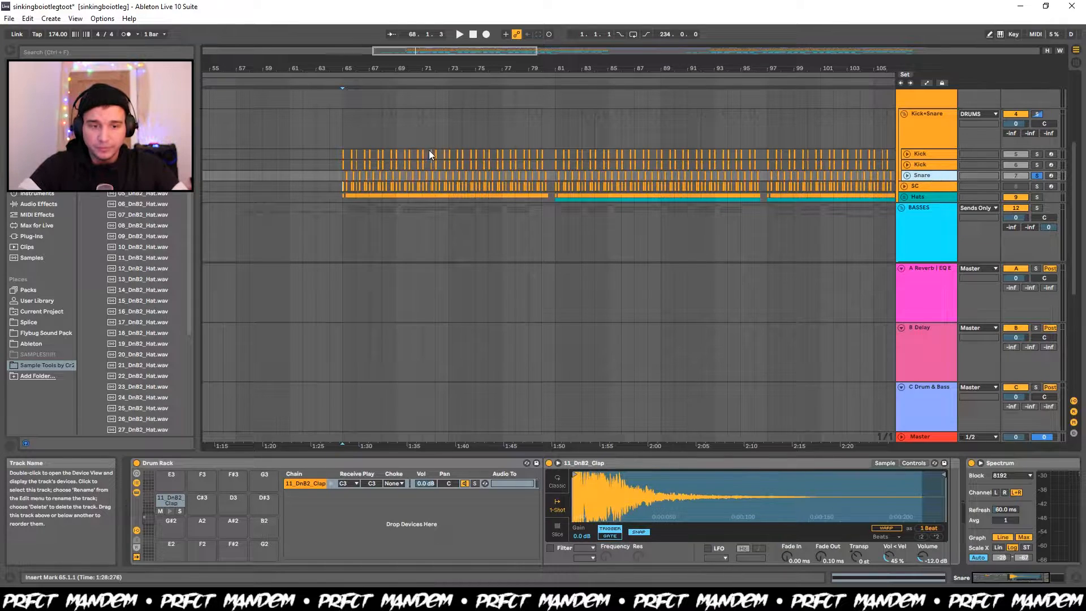
click(83, 129)
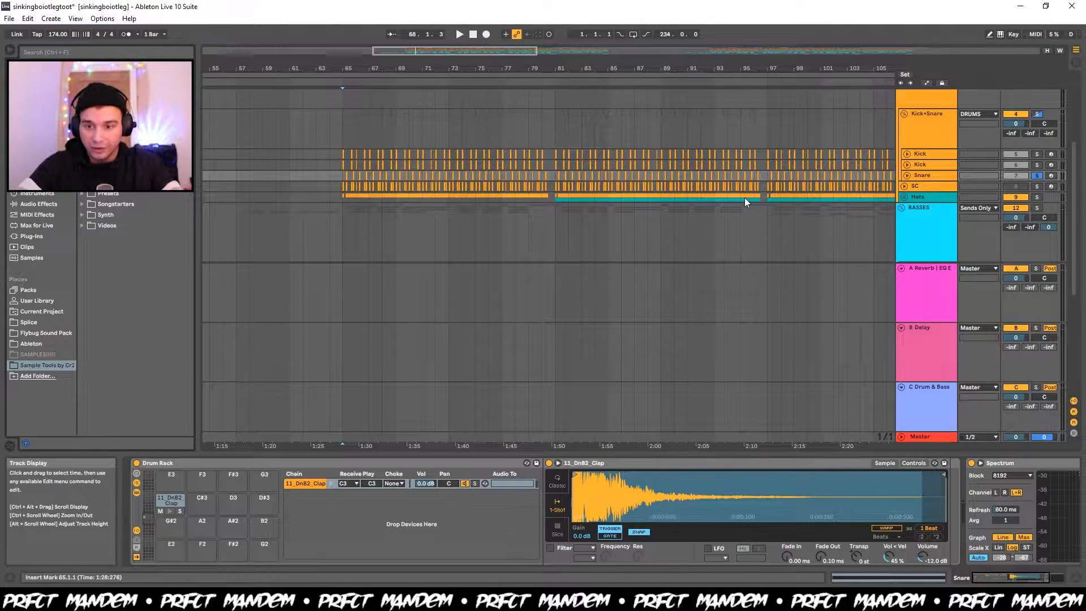
Listen to the soloed Snare track from bar 65 and stop playback.
scroll(680, 273, down, 4)
scroll(681, 277, up, 5)
scroll(680, 342, down, 2)
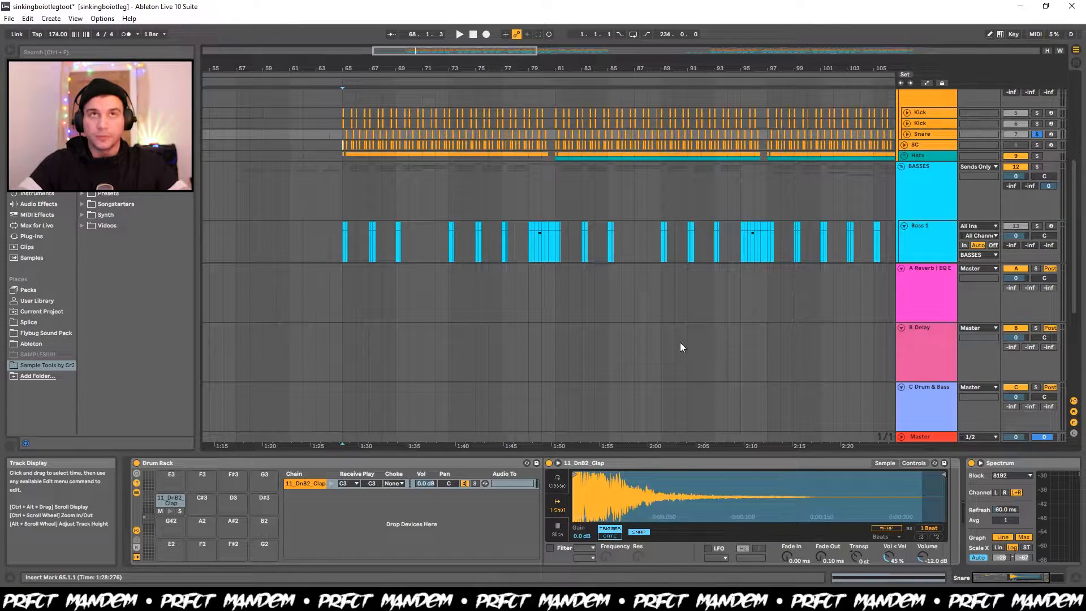
scroll(444, 181, up, 1)
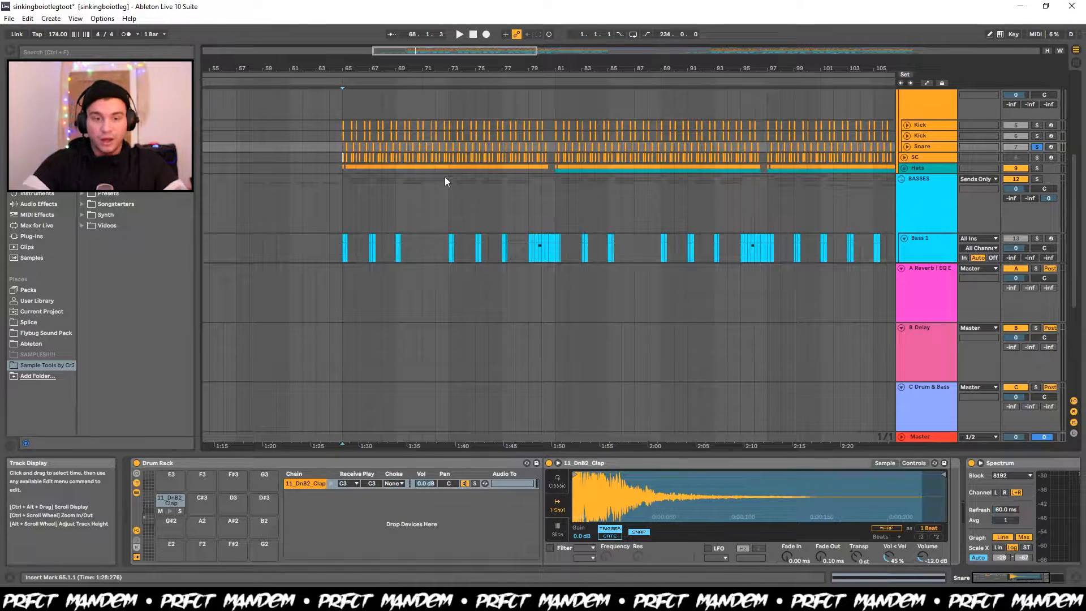
key(space)
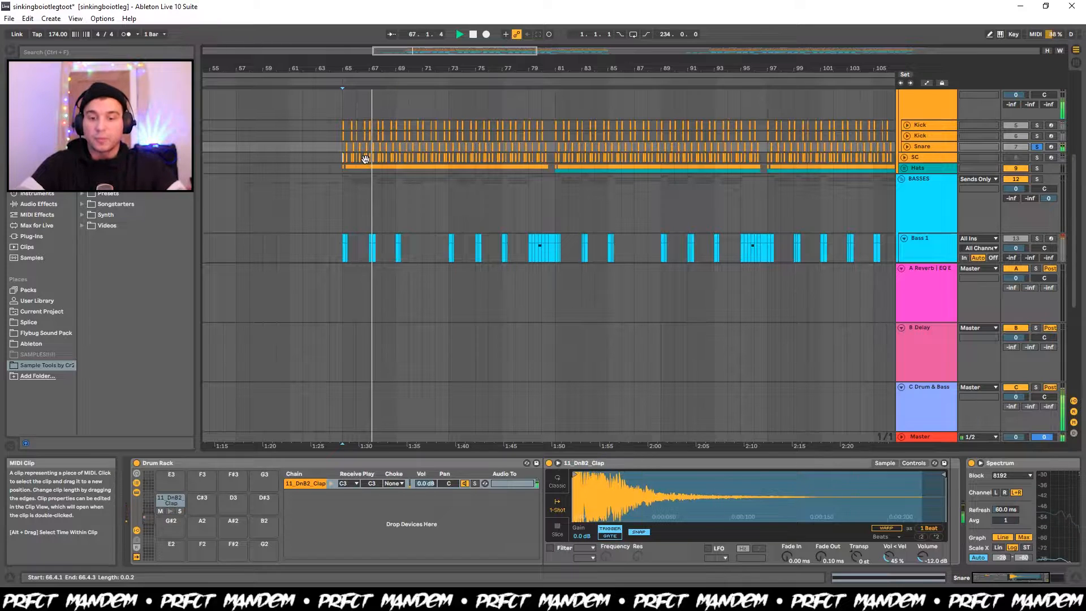
key(space)
Look along the Snare track's device chain and show the Operator device on the SC track.
scroll(440, 521, down, 3)
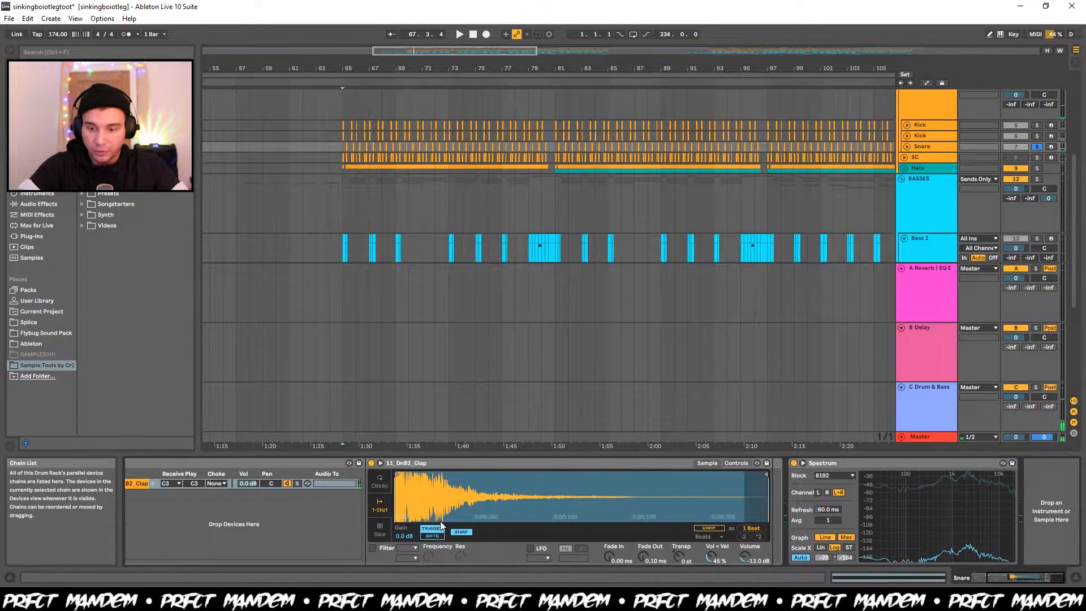
click(917, 157)
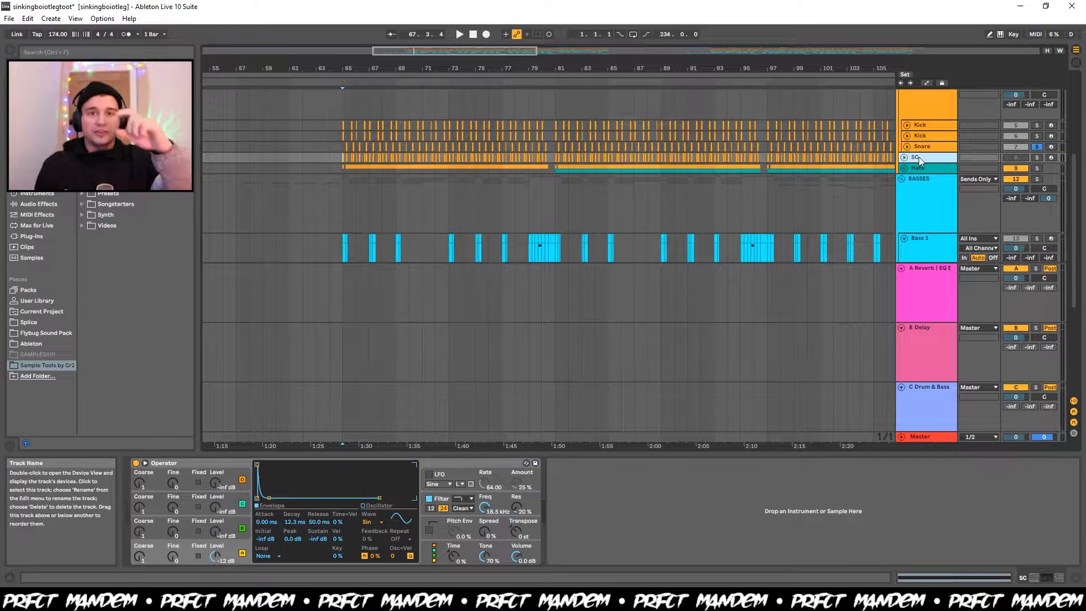
Solo the SC track, listen to its sidechain trigger from bar 65, and turn the solo off.
click(1037, 157)
key(space)
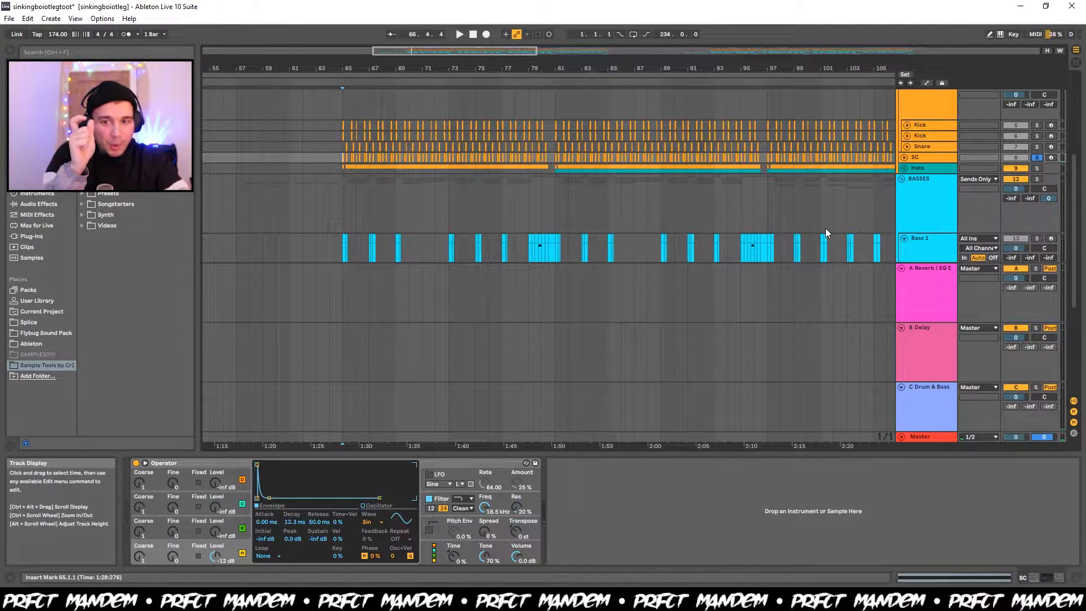
click(1036, 157)
Unfold the Hats group and listen to the soloed 10 Drum Rack track from bar 65.
click(917, 168)
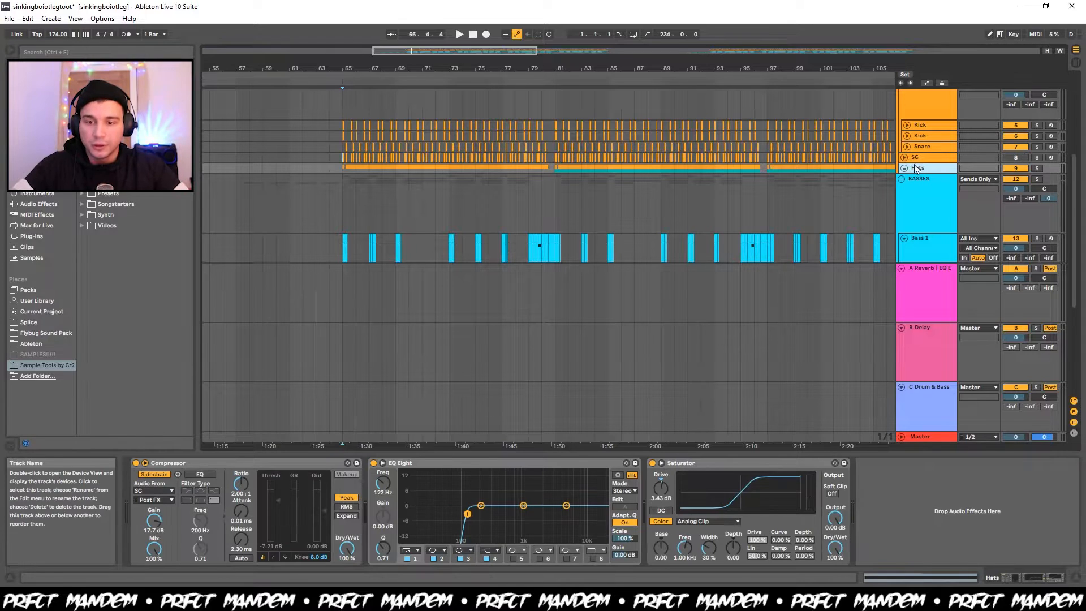
click(905, 168)
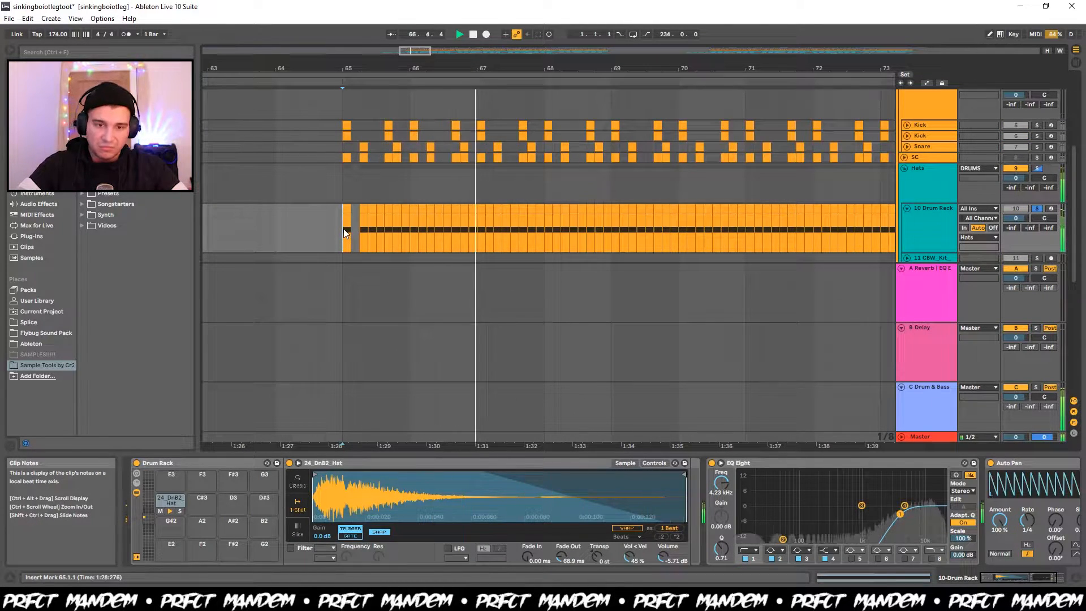
key(space)
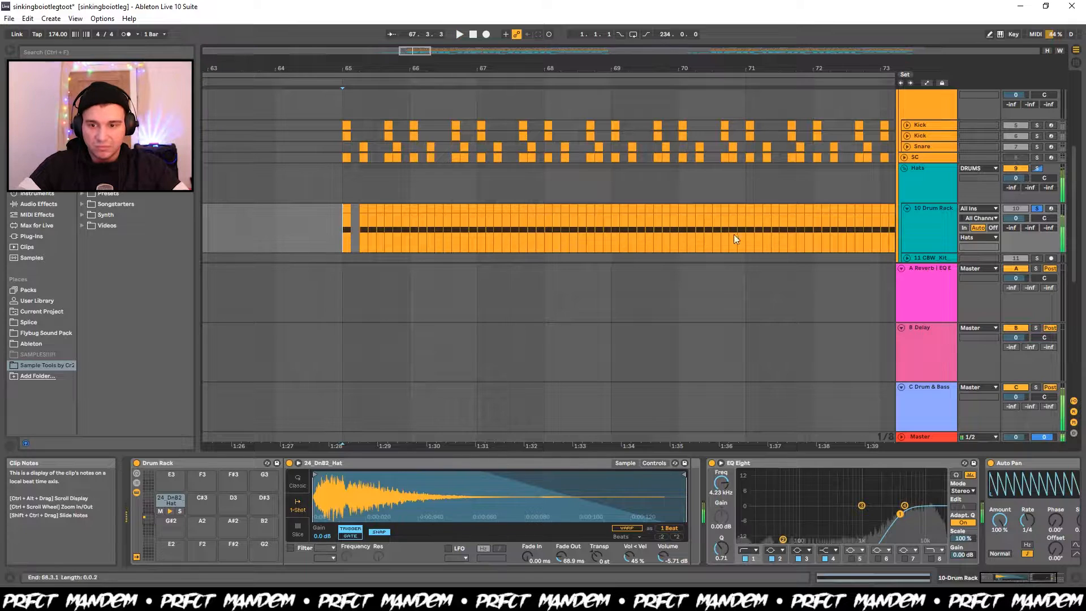
Unfold the CBW_Kit tambourine track, solo it, and listen to it from bar 81.
click(906, 257)
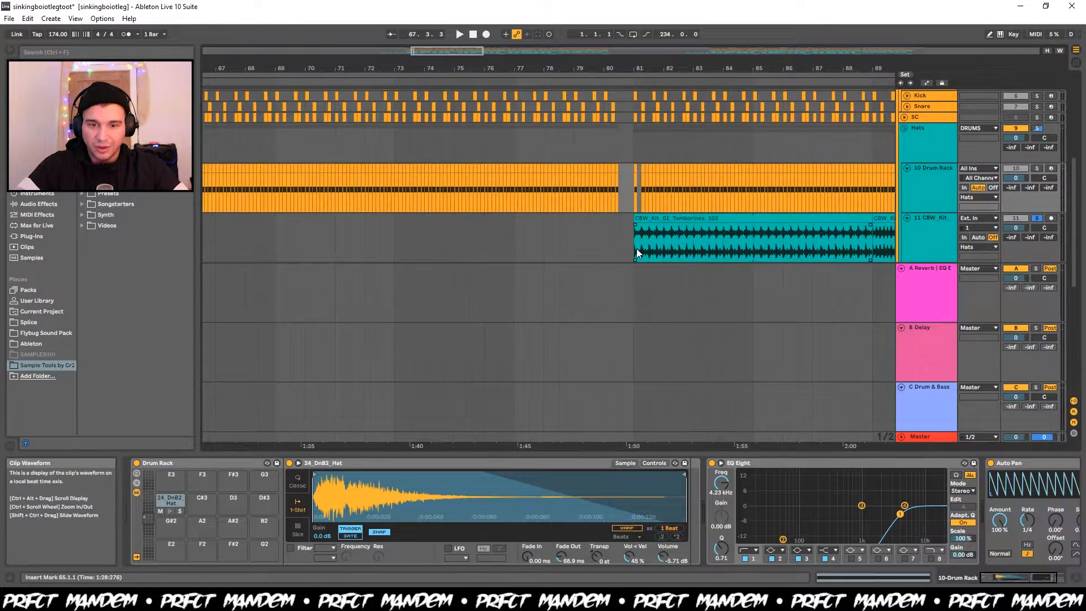
click(636, 249)
key(space)
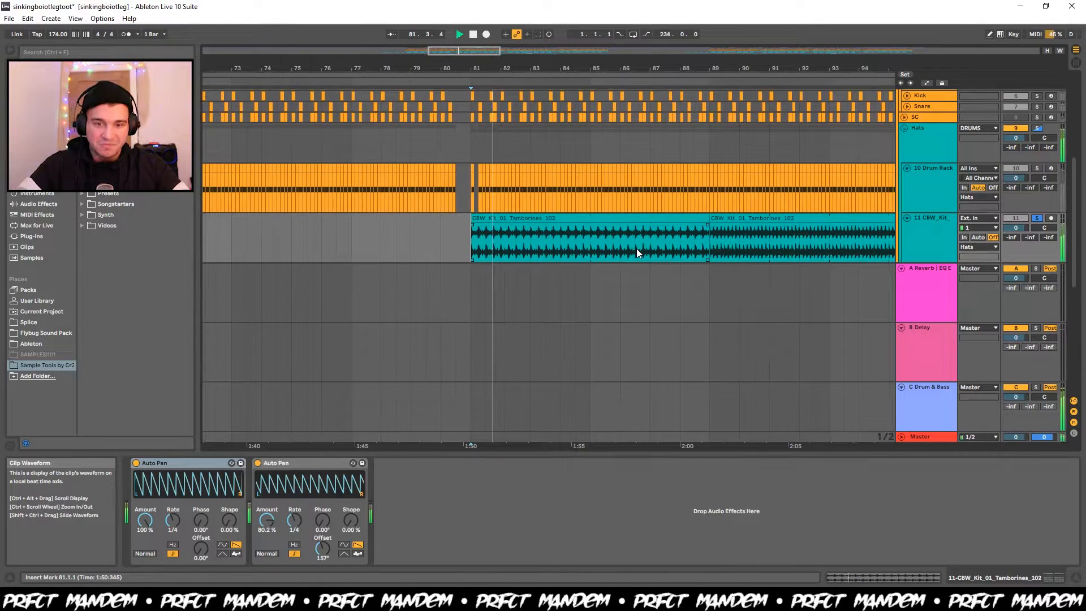
key(space)
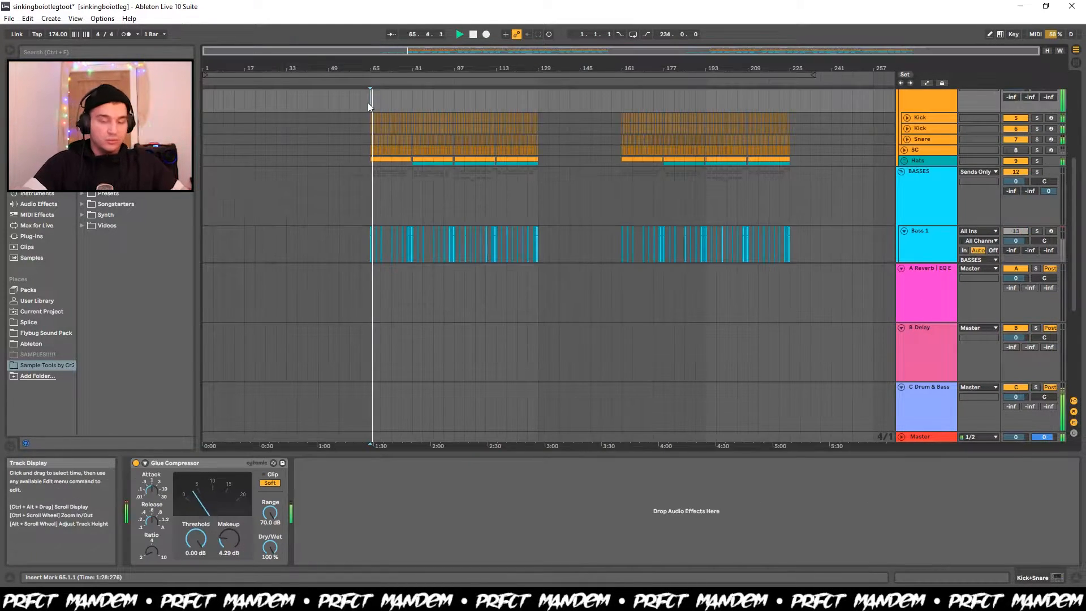
Listen to the full drums from bar 81 and look at the devices on the first Kick and the Snare tracks.
click(411, 97)
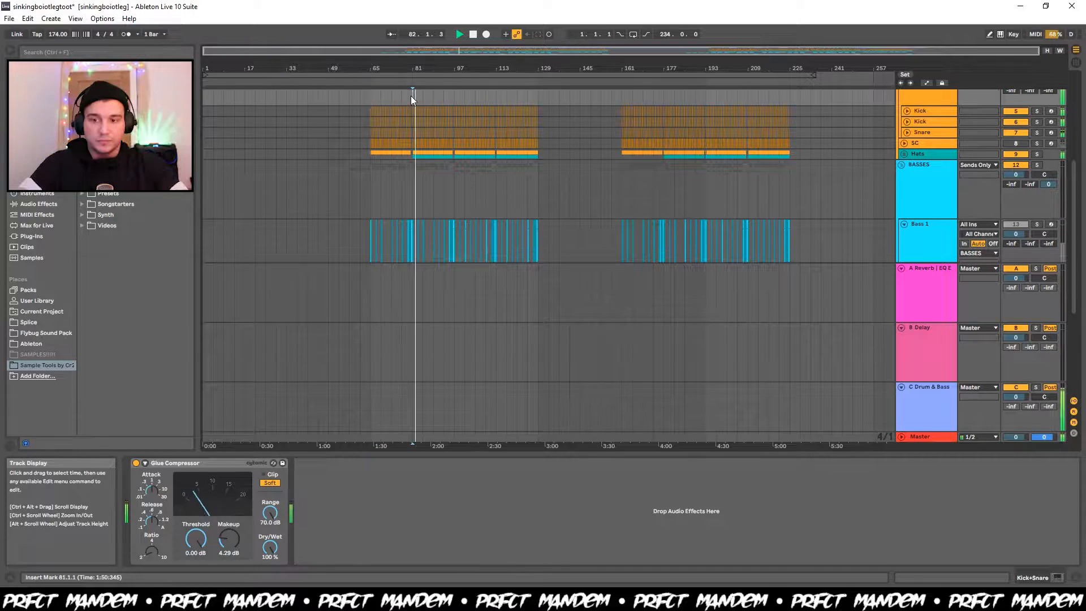
scroll(940, 165, up, 1)
click(940, 165)
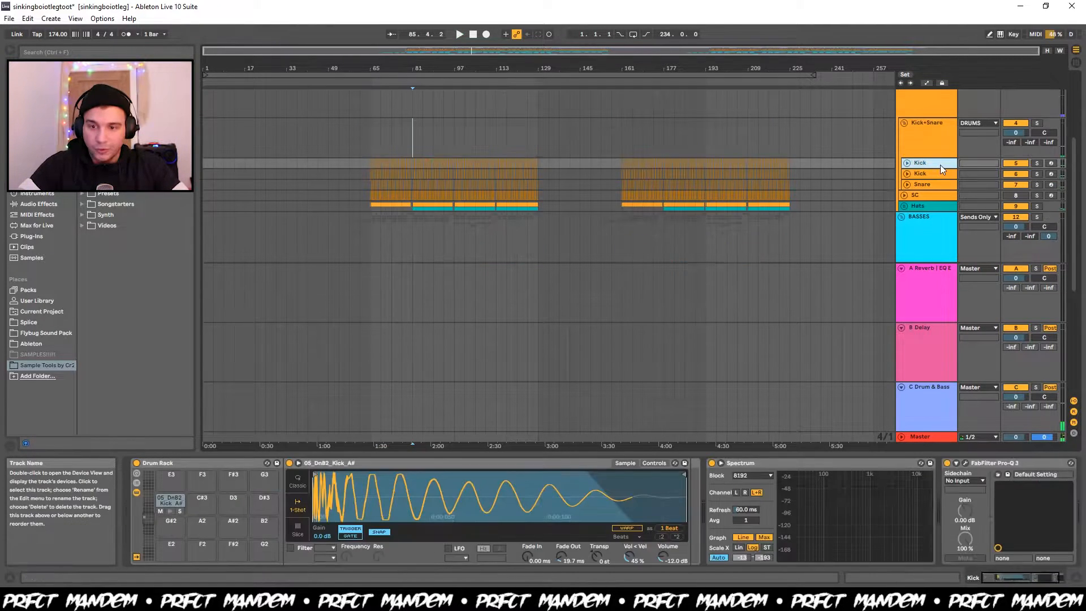
click(925, 185)
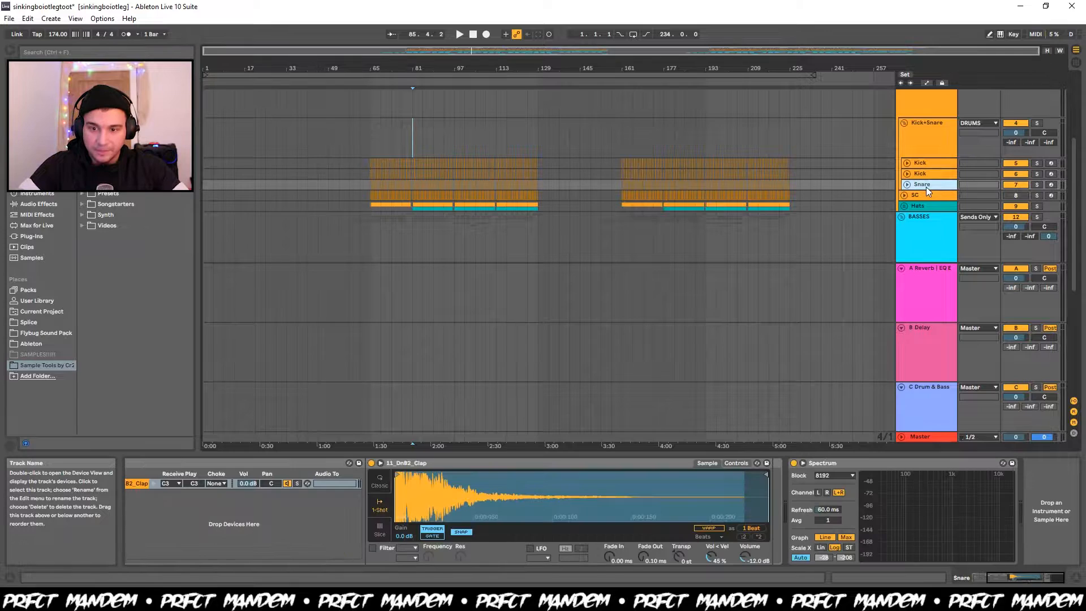
Show the Kick+Snare group's Glue Compressor and watch its meter while playing from bar 81.
click(923, 143)
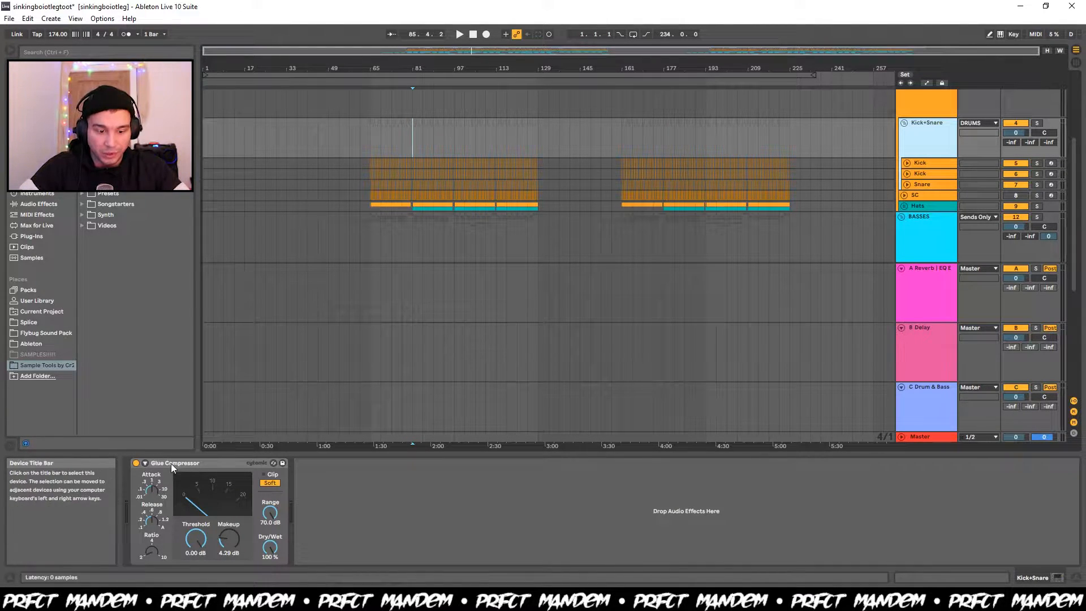
key(space)
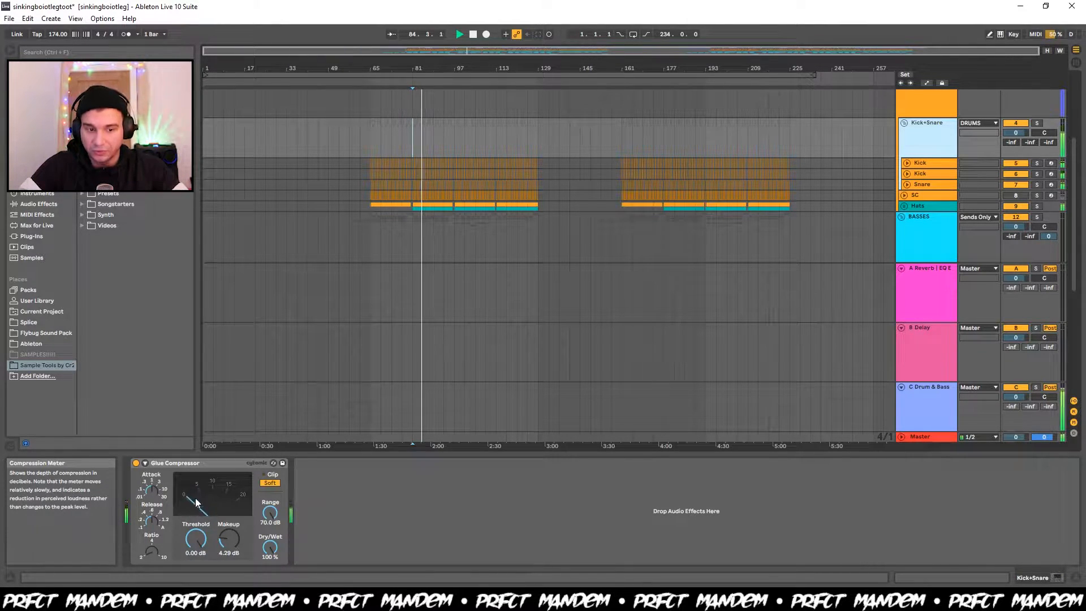
key(space)
Compare the Kick+Snare group's device with the DRUMS group's Drum Buss and Glue Compressor, and play the drums from bar 81.
scroll(945, 131, up, 2)
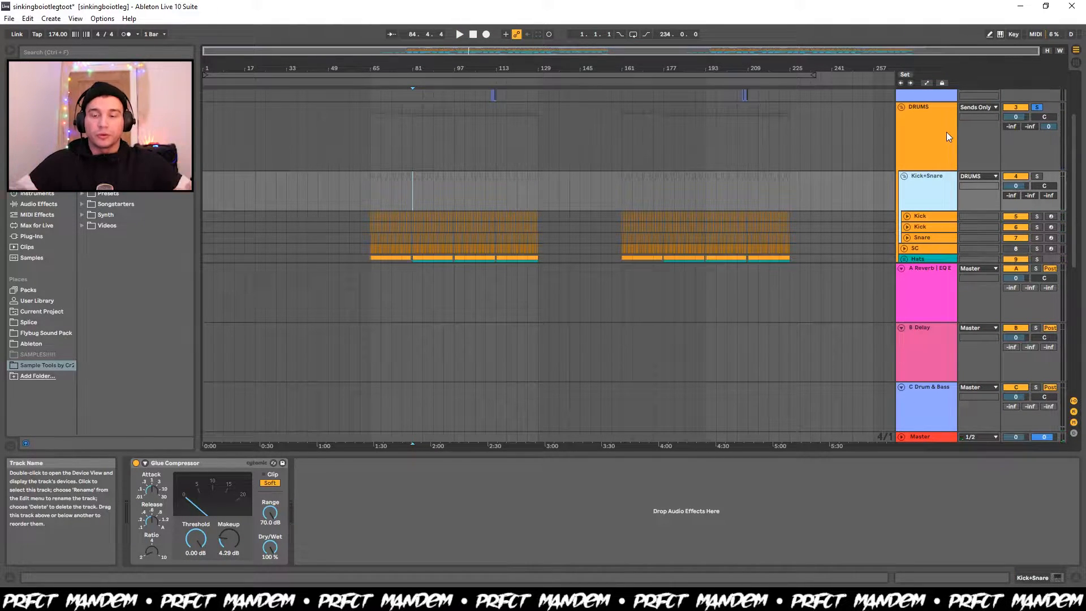
click(946, 131)
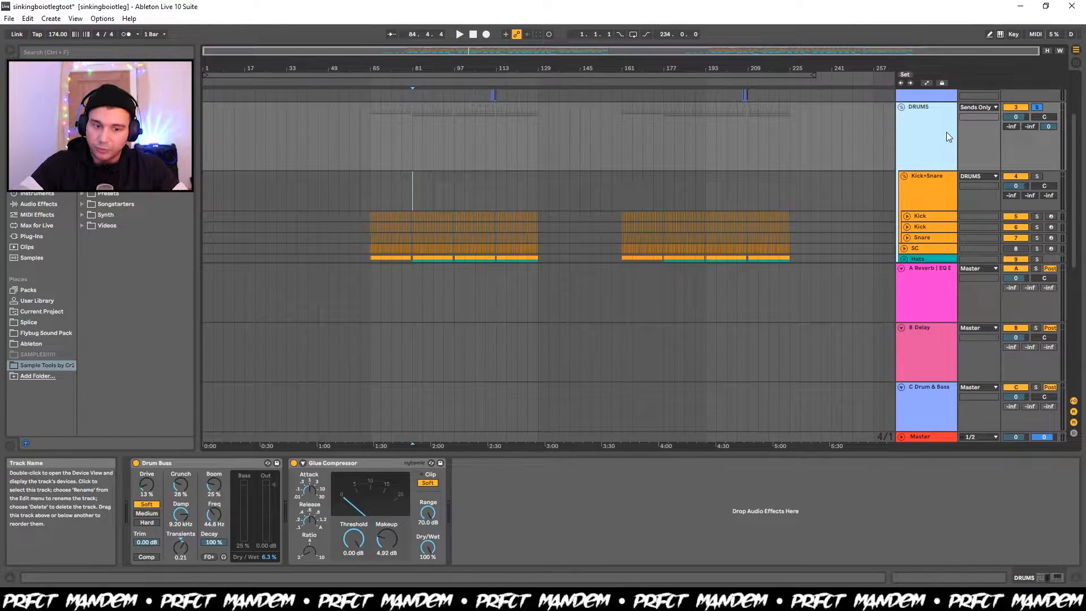
click(936, 204)
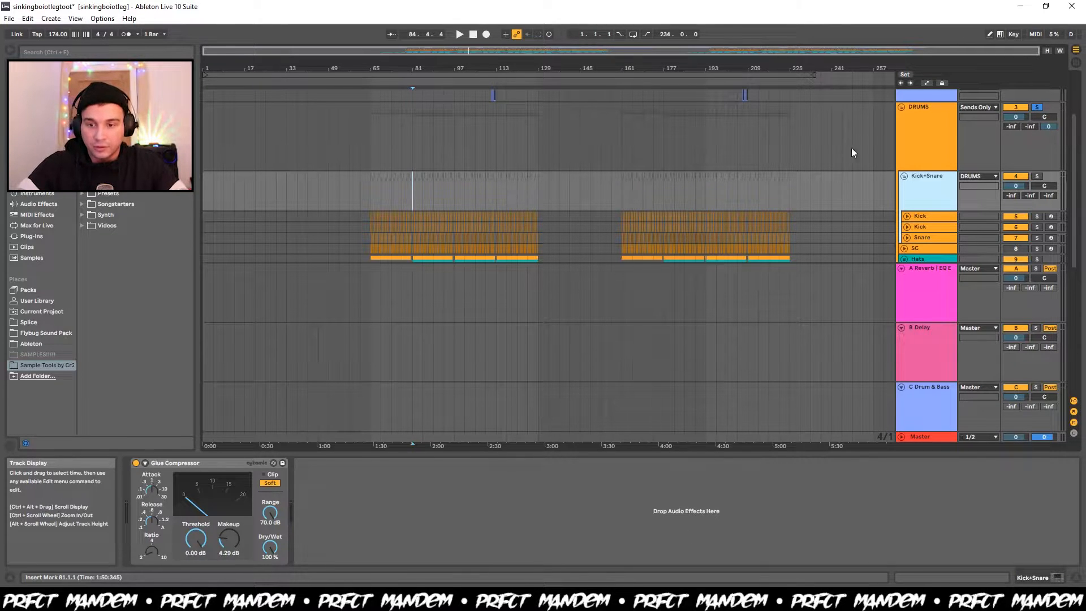
click(919, 145)
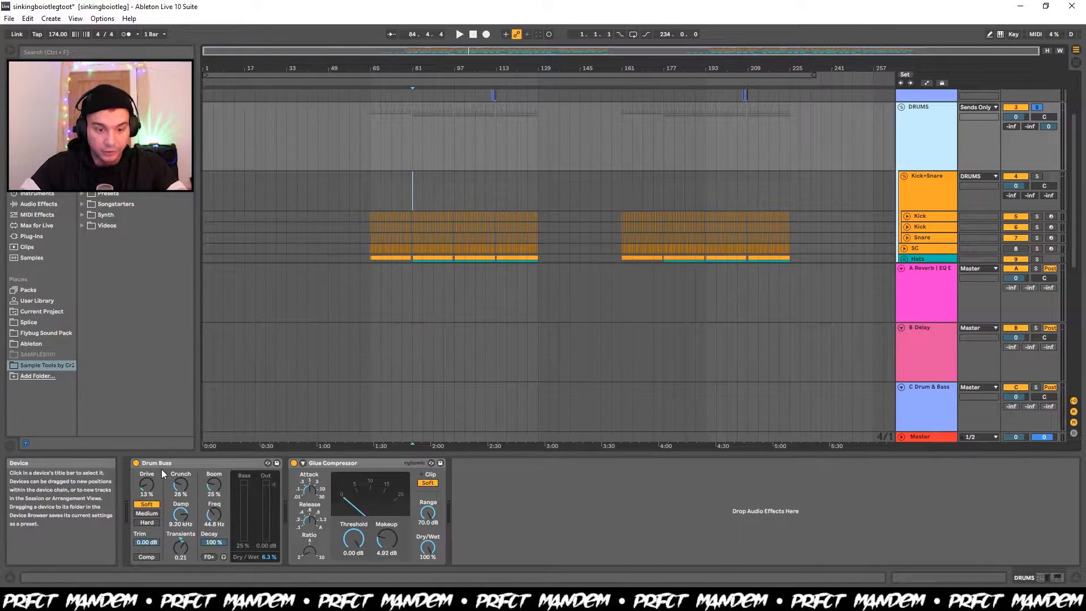
key(space)
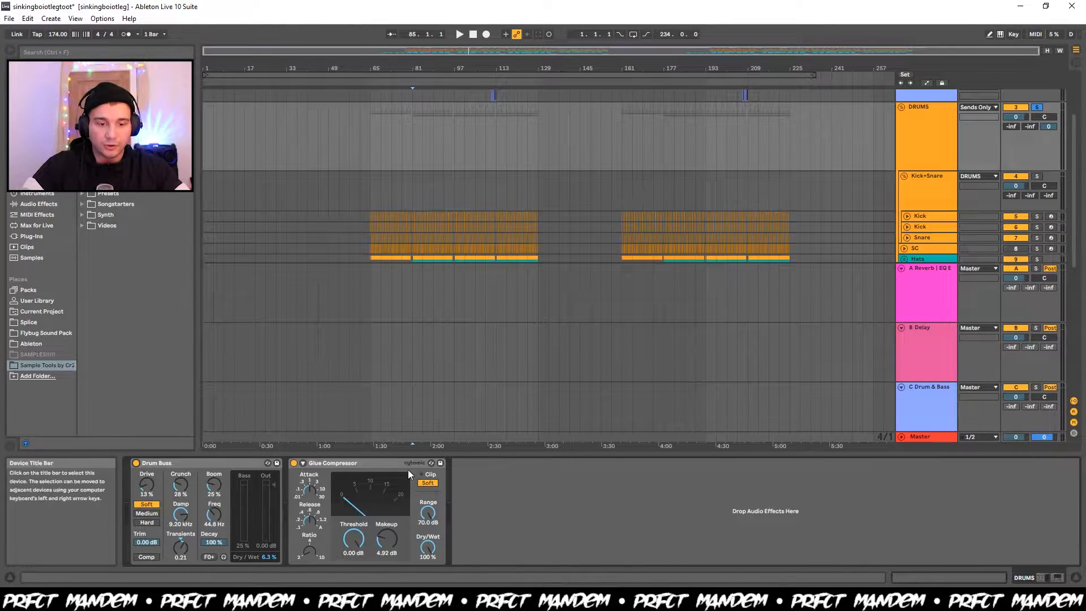
Solo the Bass 1 track with its device chain shown and listen to it from bar 65.
scroll(922, 172, down, 3)
click(925, 152)
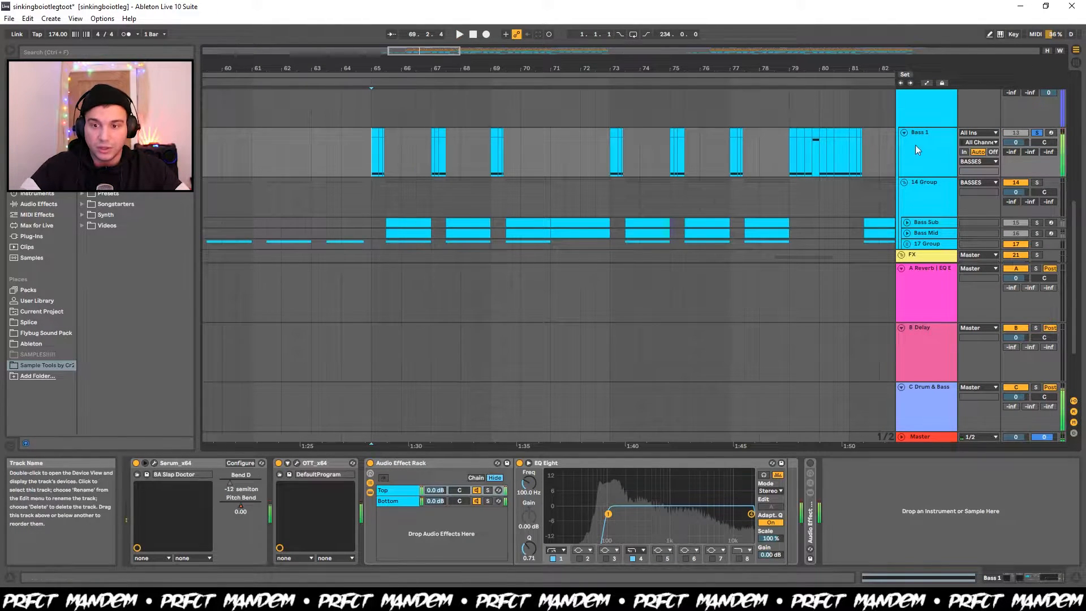
scroll(931, 150, up, 4)
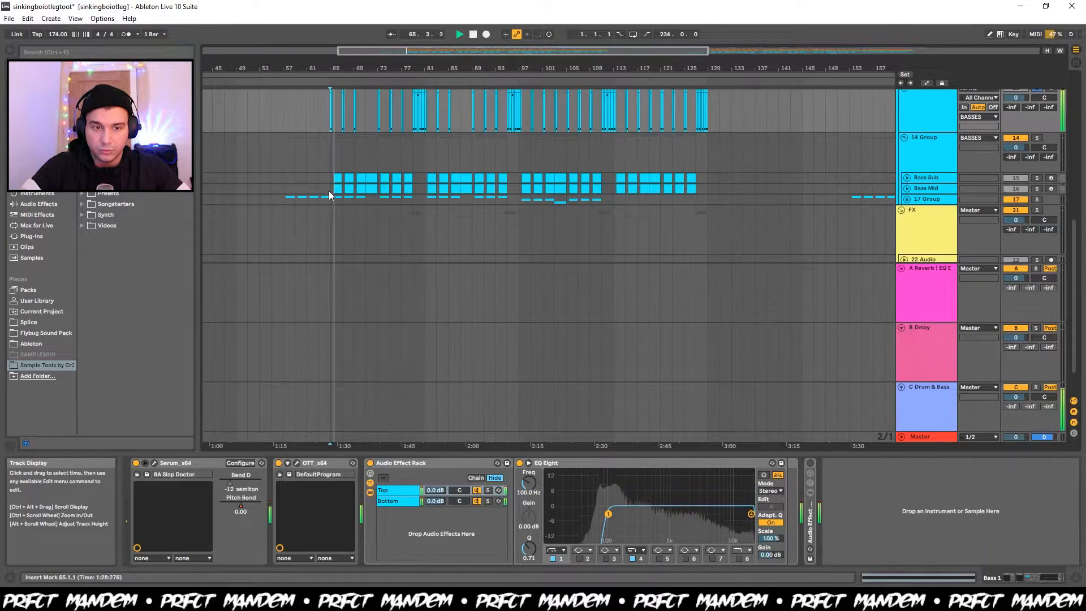
scroll(332, 166, up, 5)
scroll(332, 166, up, 2)
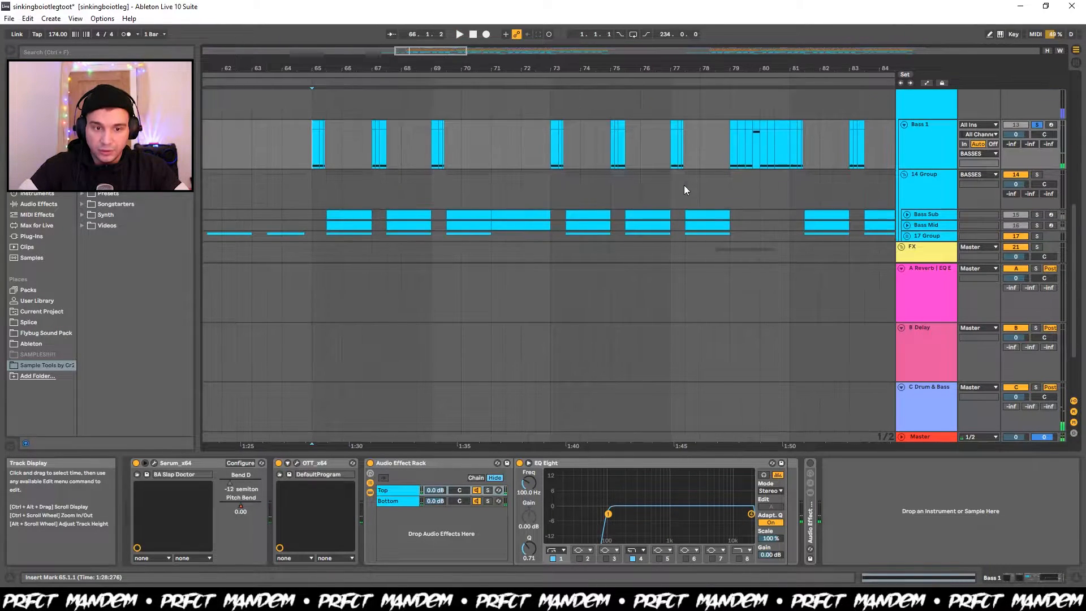
scroll(522, 172, up, 6)
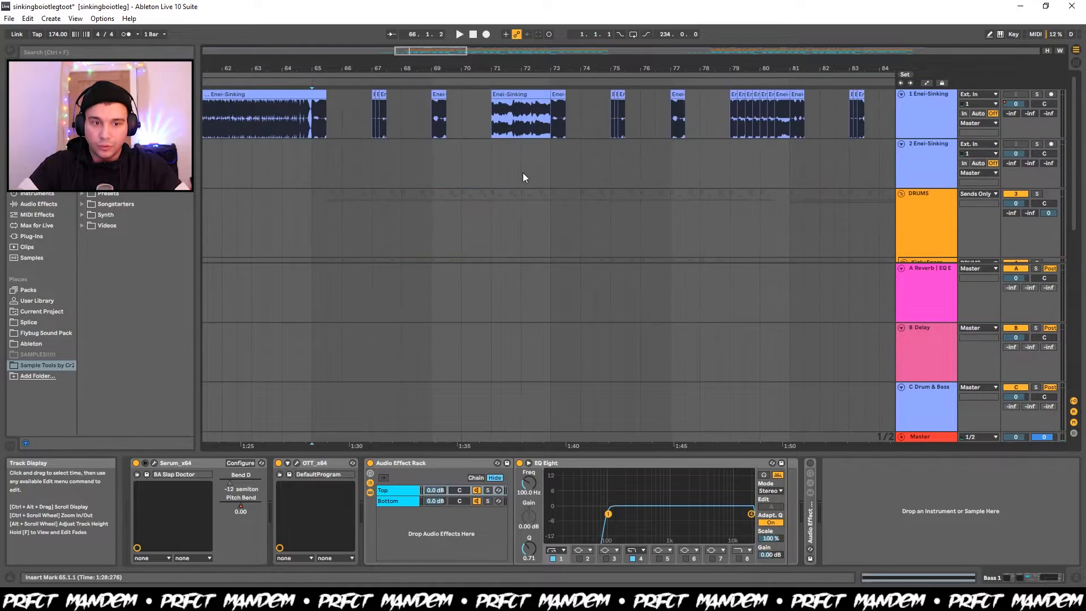
Activate and solo the 1 Enei-Sinking track, and listen to its chopped clips from bar 79.
click(1014, 95)
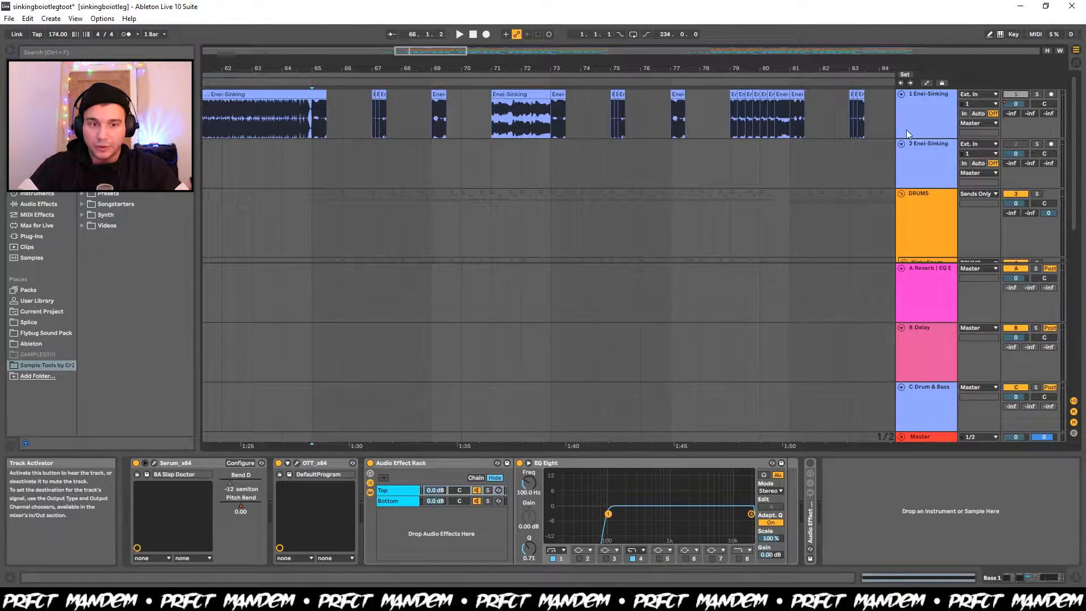
key(space)
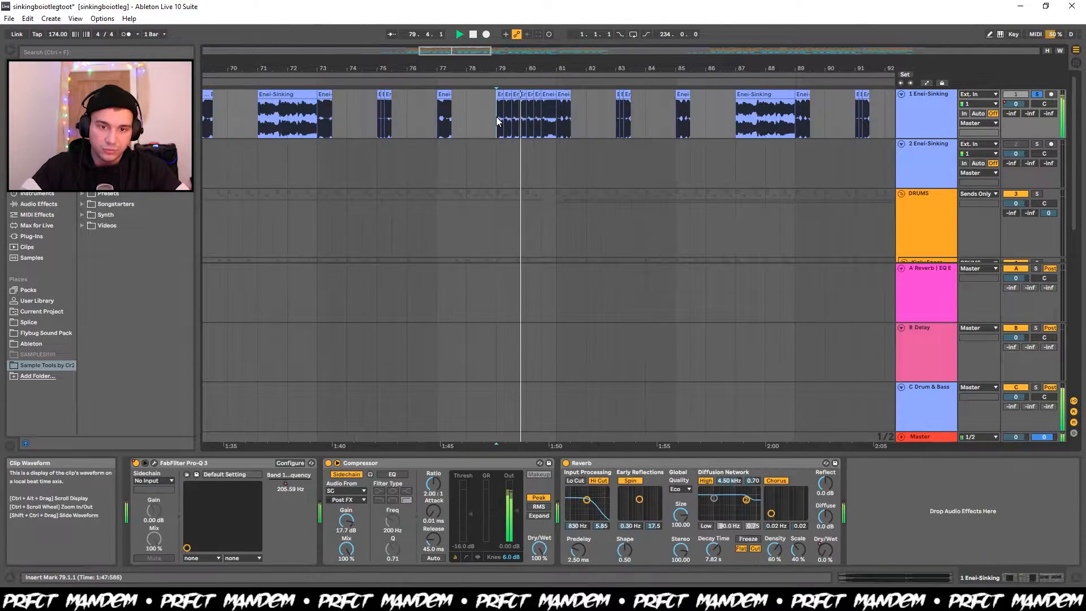
scroll(512, 196, down, 3)
scroll(512, 196, up, 2)
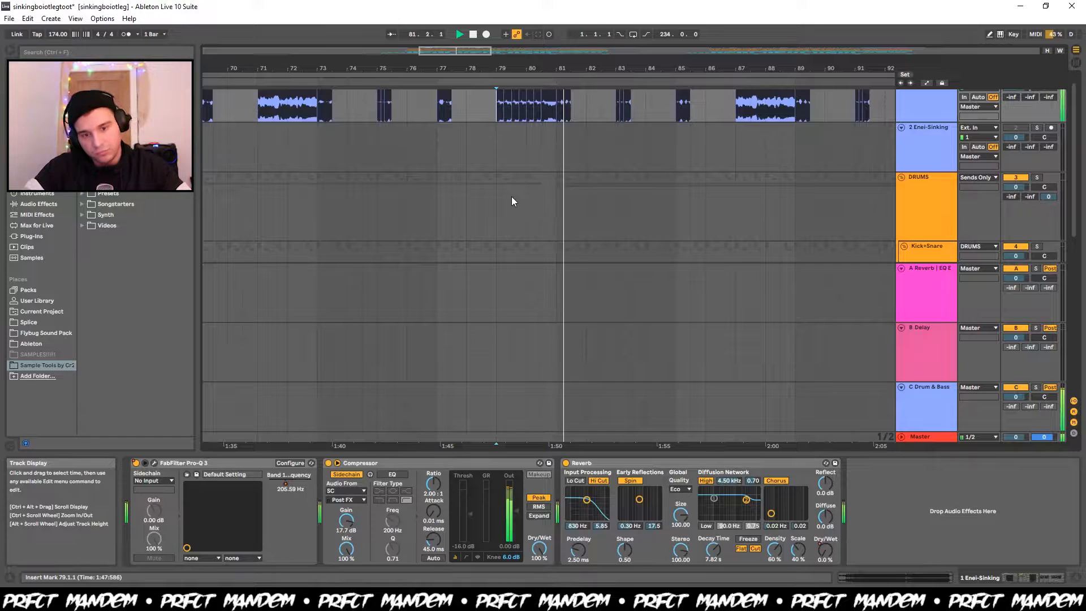
scroll(512, 196, down, 5)
scroll(512, 196, down, 5)
key(space)
Replay the soloed Enei-Sinking chops from bar 79 and look closely at the clips up to bar 81.
scroll(512, 195, up, 2)
scroll(511, 196, down, 1)
scroll(511, 195, up, 6)
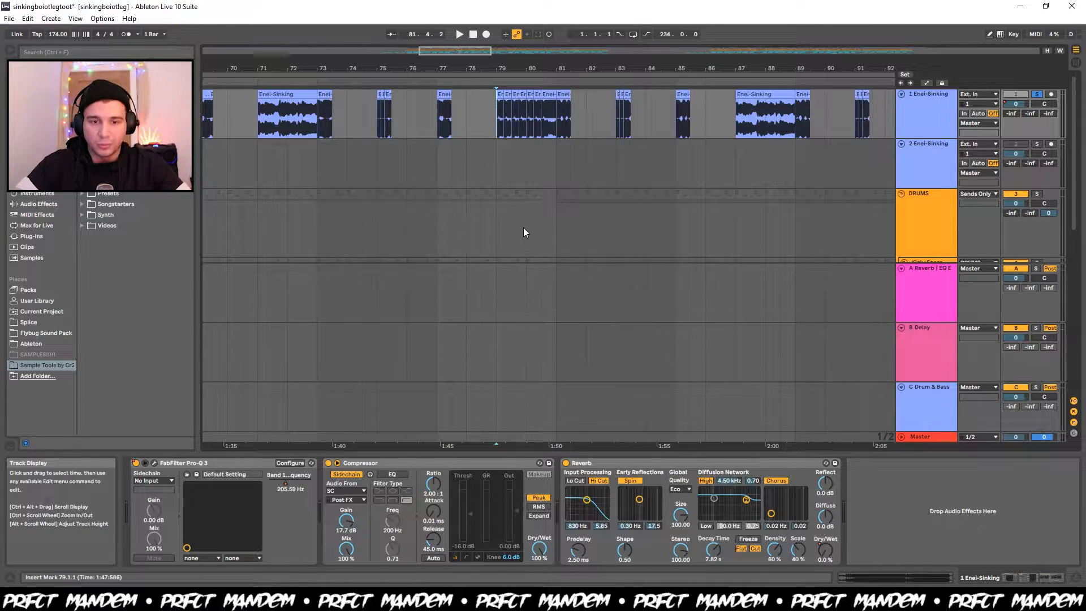
key(space)
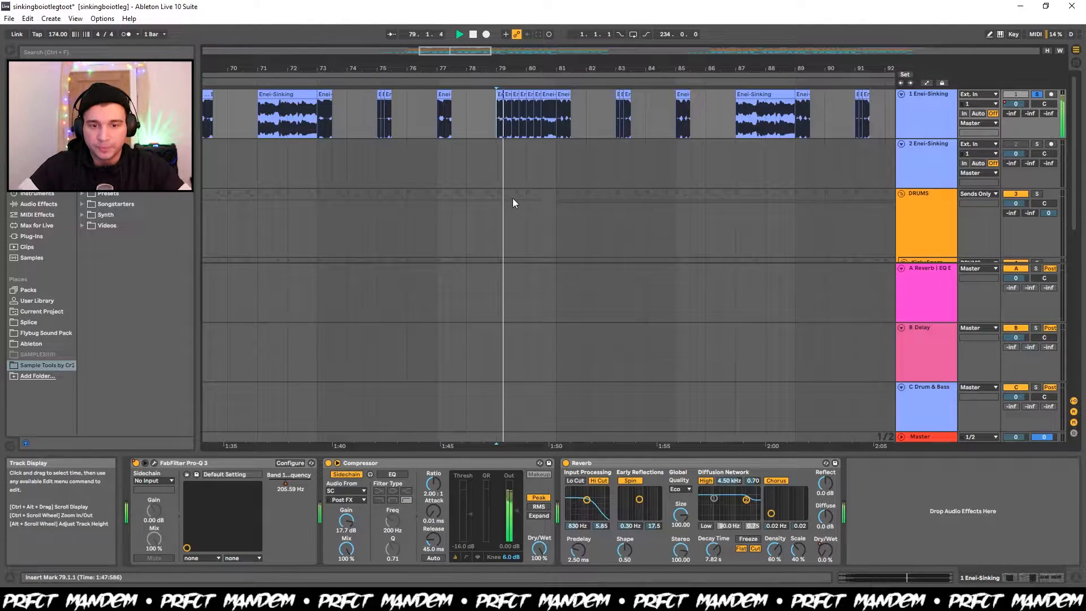
scroll(542, 106, up, 5)
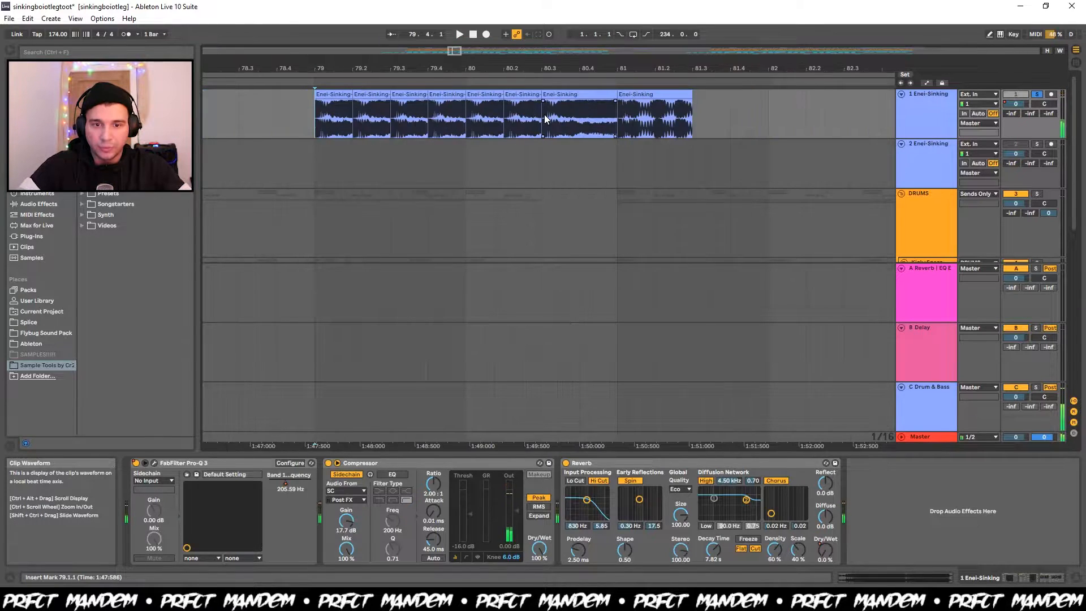
Open the Enei-Sinking clip at bar 80.3, show its falling transposition envelope, and listen to the clip.
double_click(552, 94)
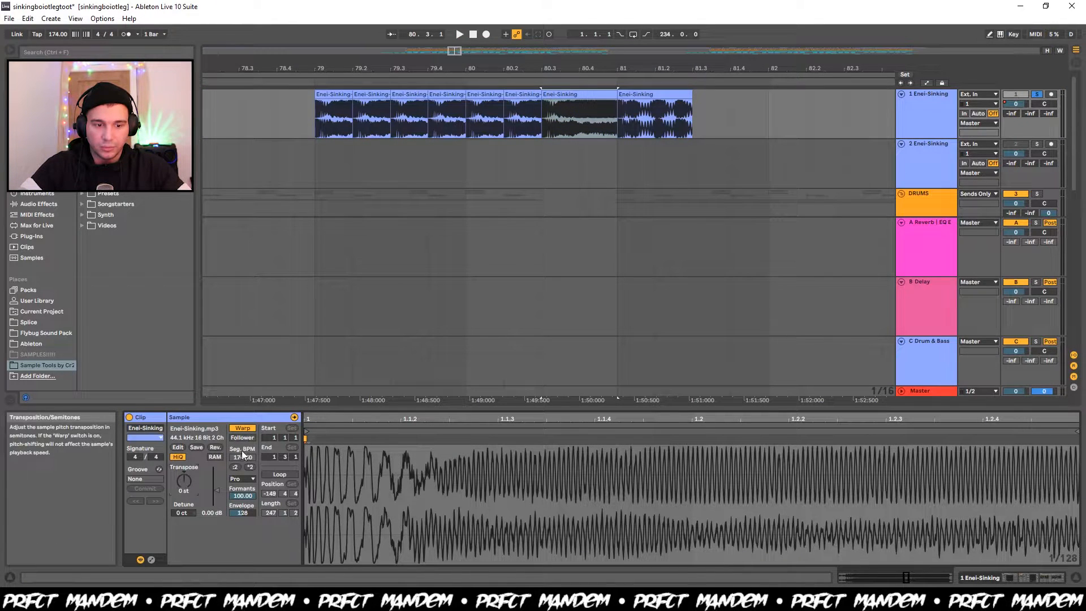
click(294, 417)
key(space)
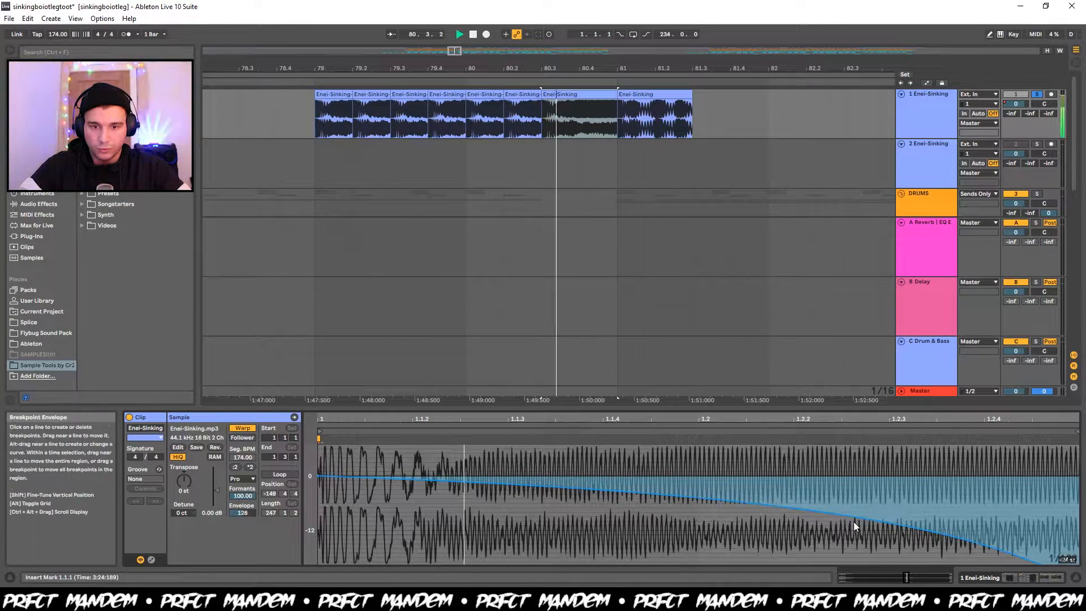
key(space)
scroll(599, 230, down, 5)
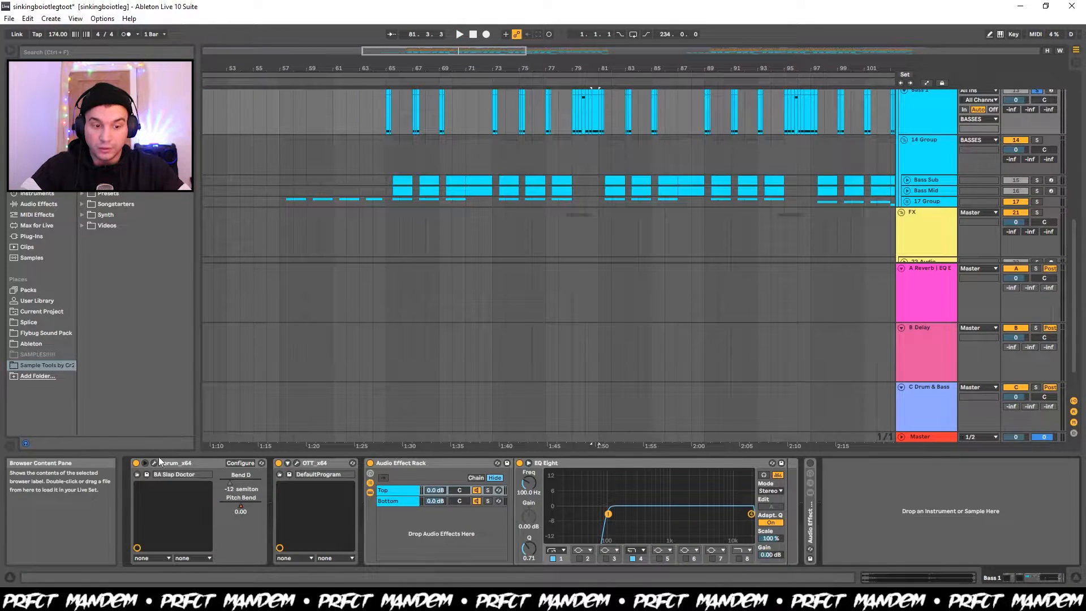
Open the Serum synth on Bass 1, look through its preset browser around BA Slap Doctor, and close the browser.
click(153, 464)
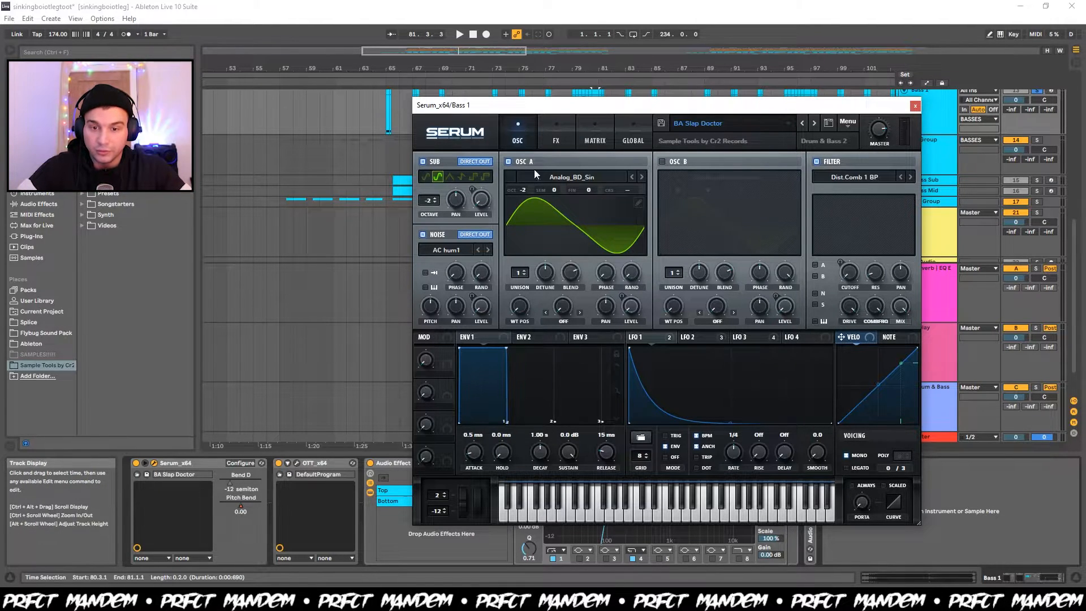
click(827, 123)
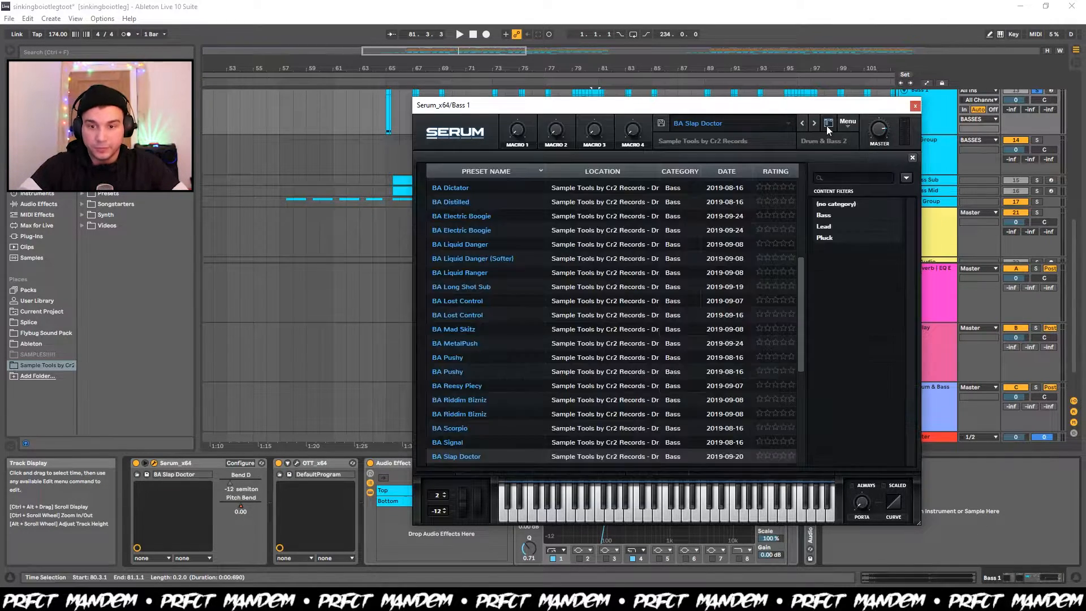
click(826, 123)
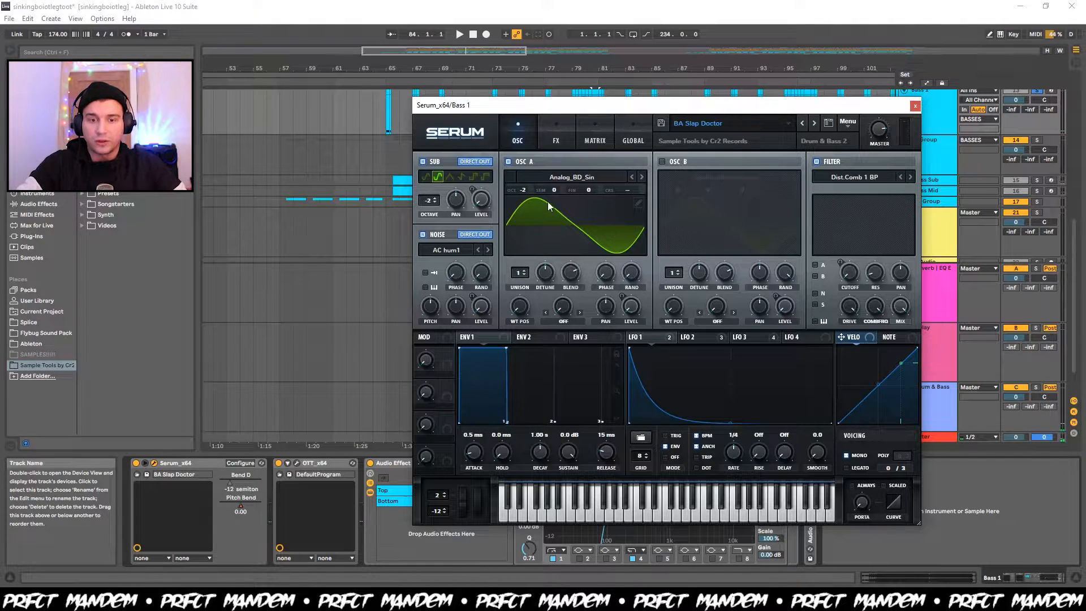
Show LFO 1 in the Bass 1 Serum and examine its Mast.Tun routing in the modulation matrix, leaving the destination unchanged.
click(664, 341)
key(space)
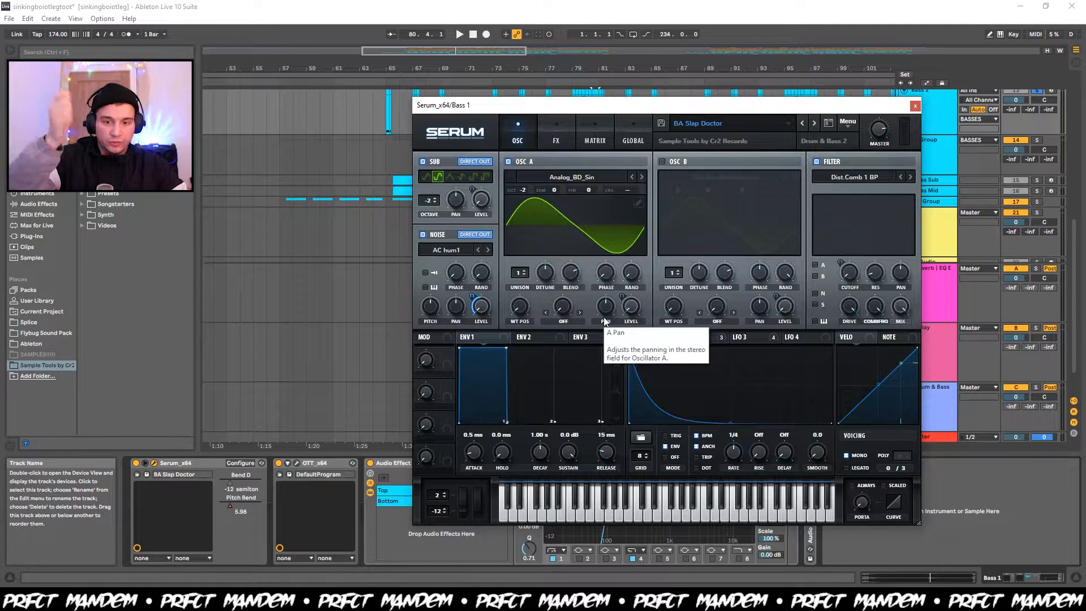
click(594, 136)
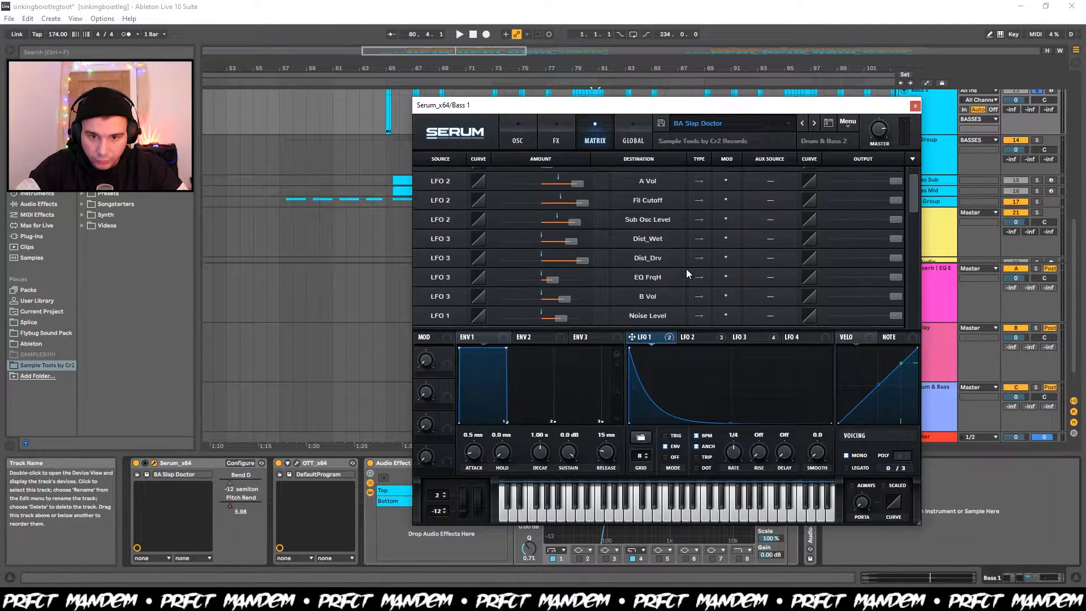
click(659, 178)
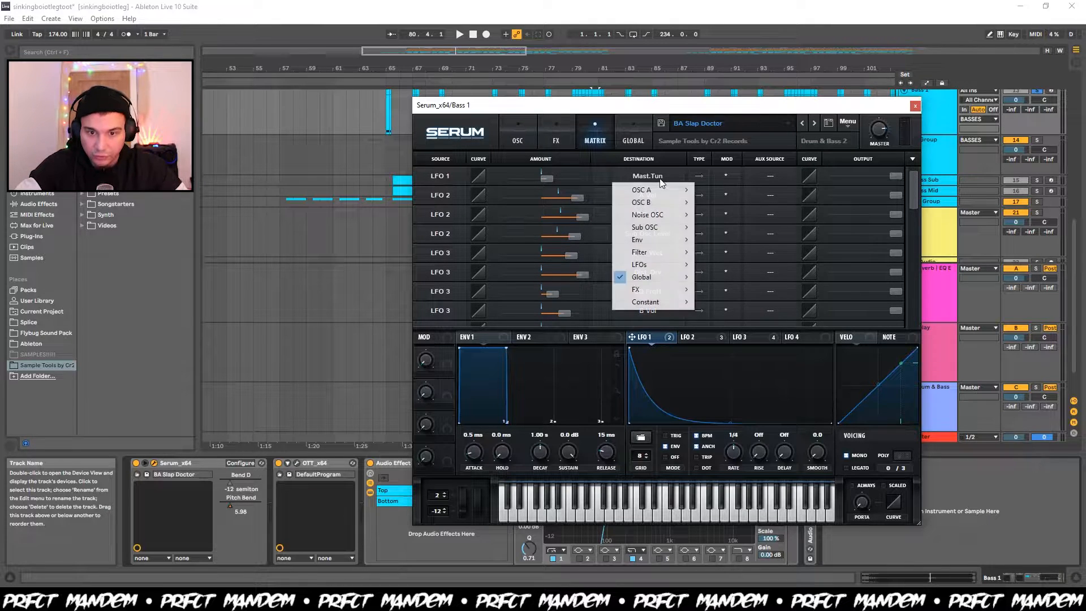
click(660, 179)
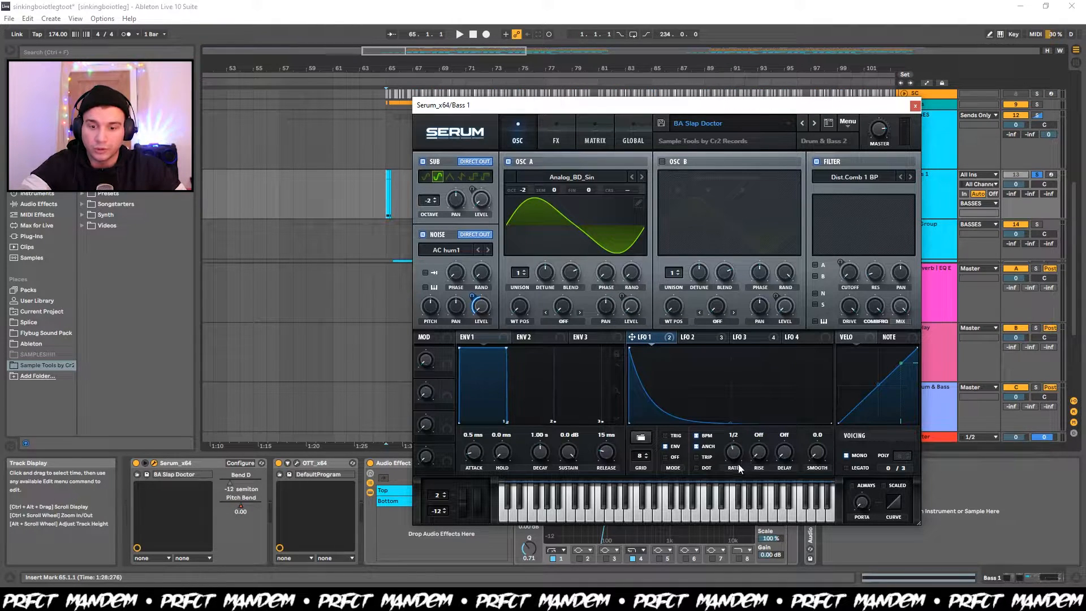
Try slower LFO 1 rates while playing Bass 1 from bar 65, restore the rate to 1/4, and close Serum.
key(space)
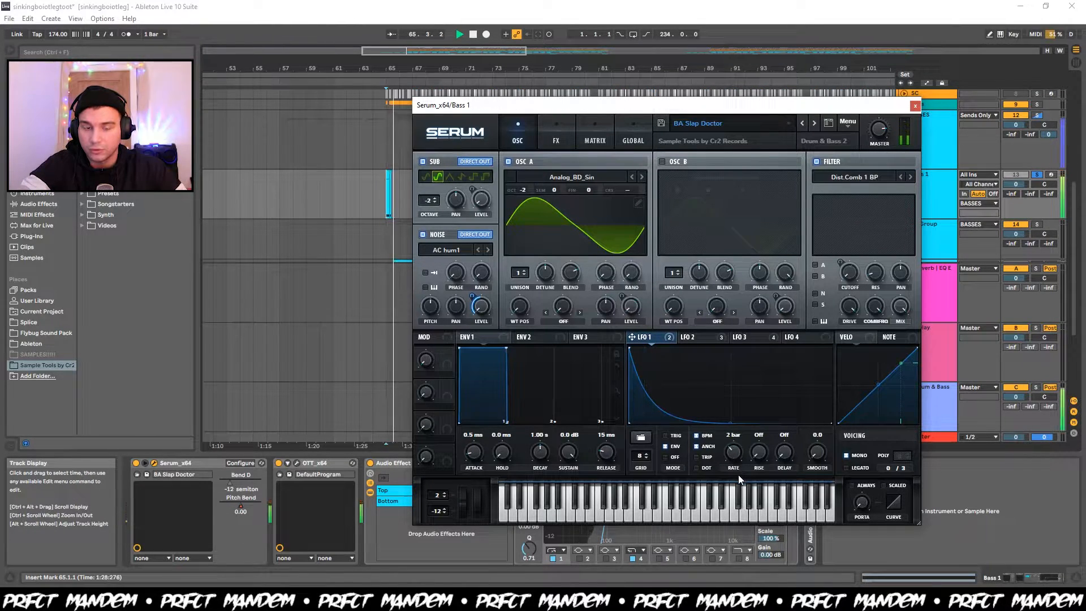
drag(735, 457, 735, 453)
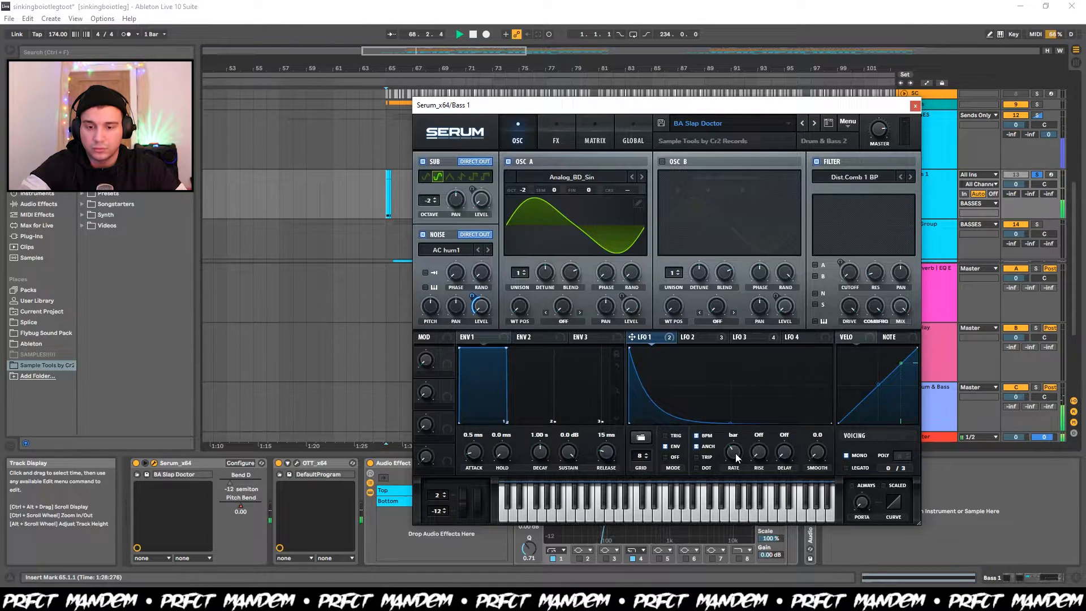
drag(735, 453, 744, 447)
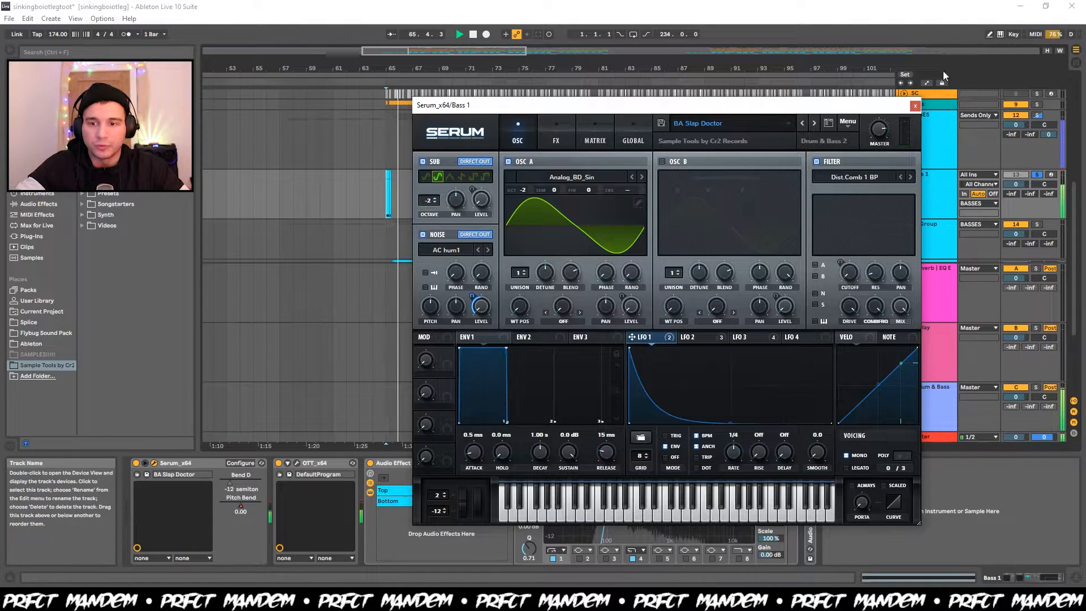
key(space)
click(914, 105)
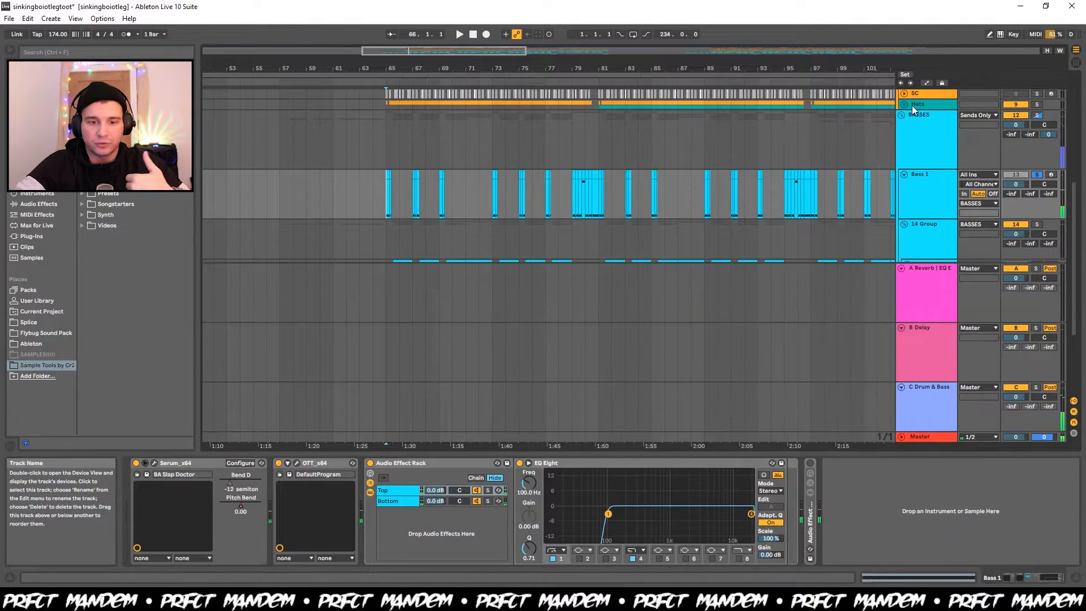
Unfold the Bass Sub, Bass Mid and 17 Group tracks inside the 14 Group.
scroll(585, 215, down, 3)
click(582, 210)
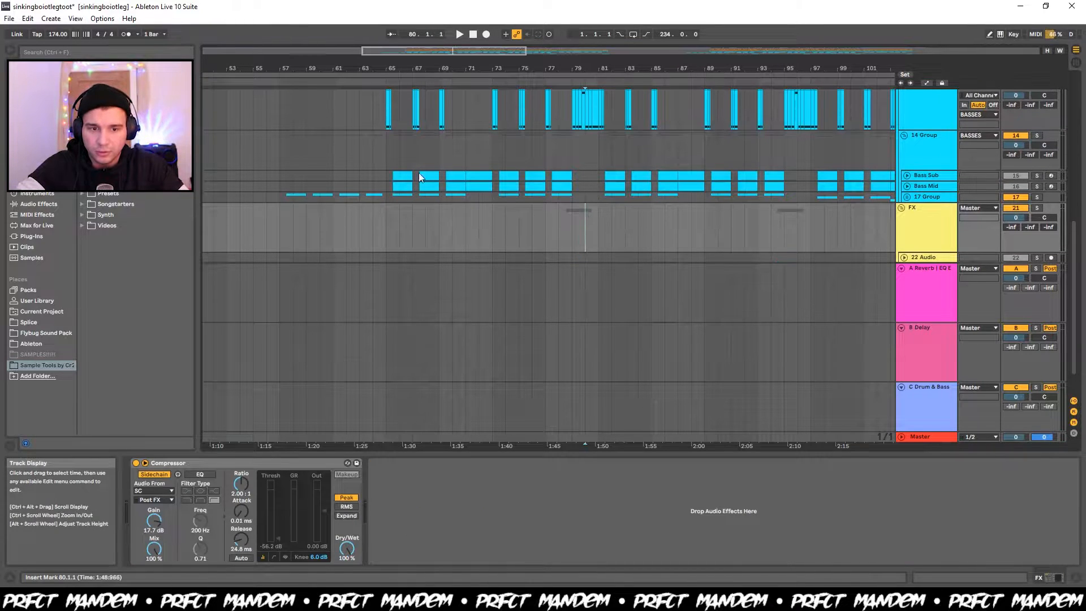
click(907, 175)
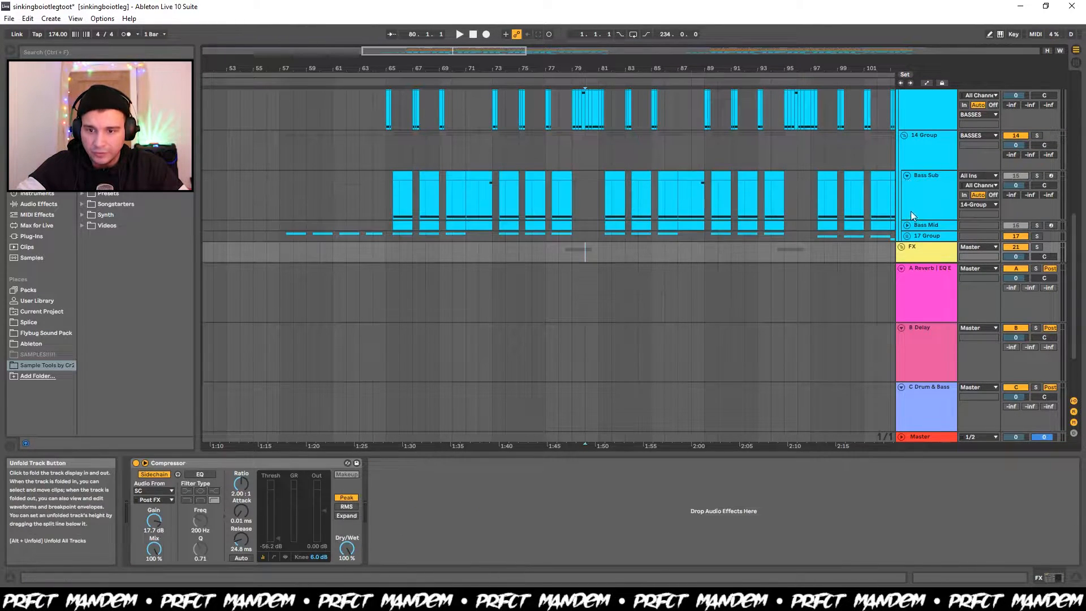
click(907, 223)
scroll(540, 137, down, 3)
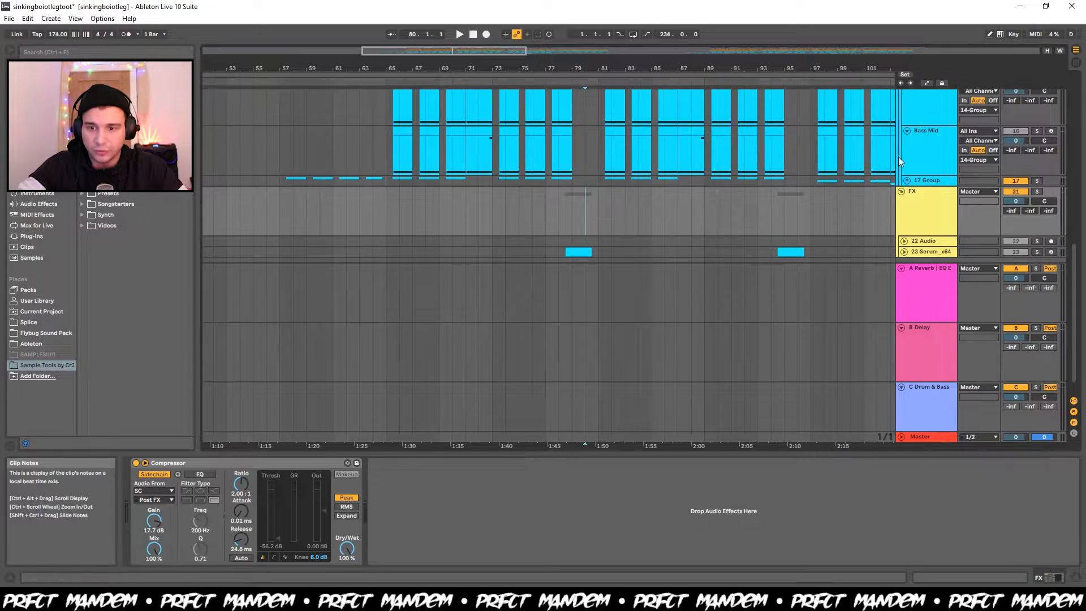
click(907, 181)
scroll(531, 238, up, 3)
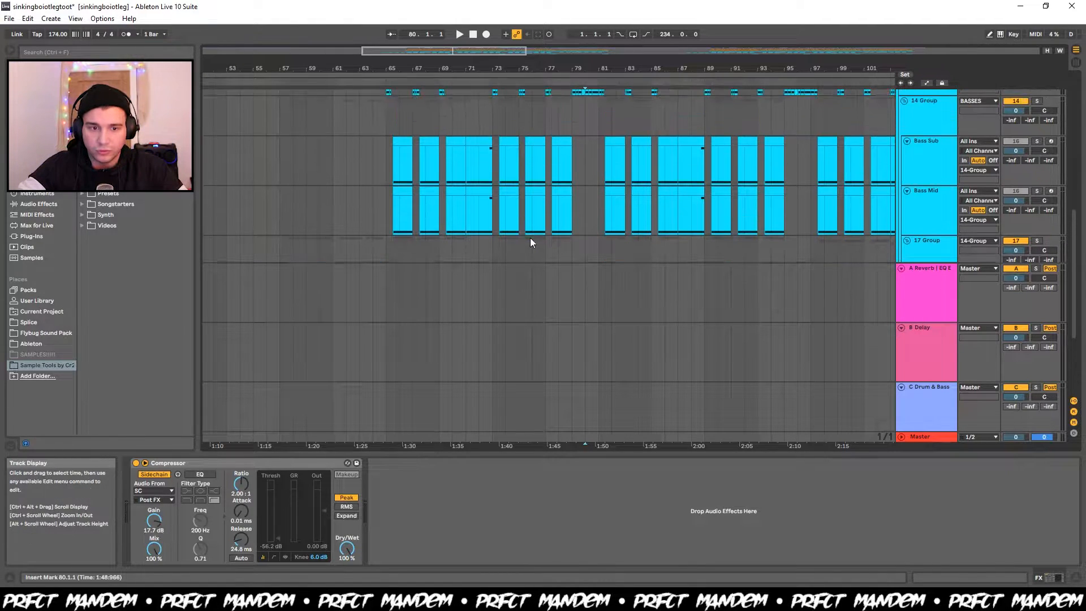
Solo the 14 Group and listen to its Bass Sub and Bass Mid clips from around bar 65.
click(395, 182)
key(space)
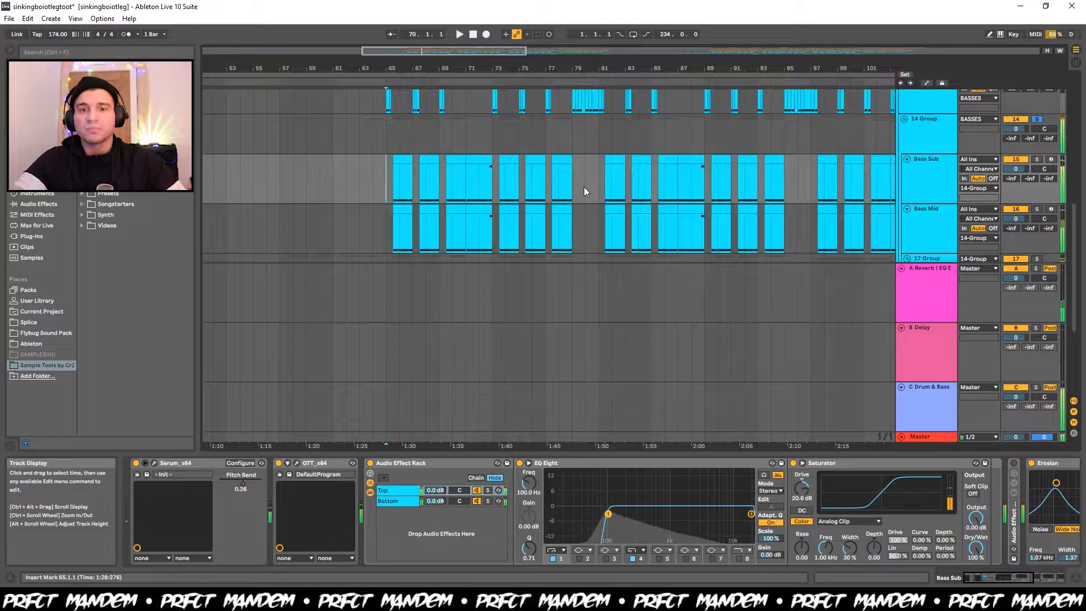
click(372, 178)
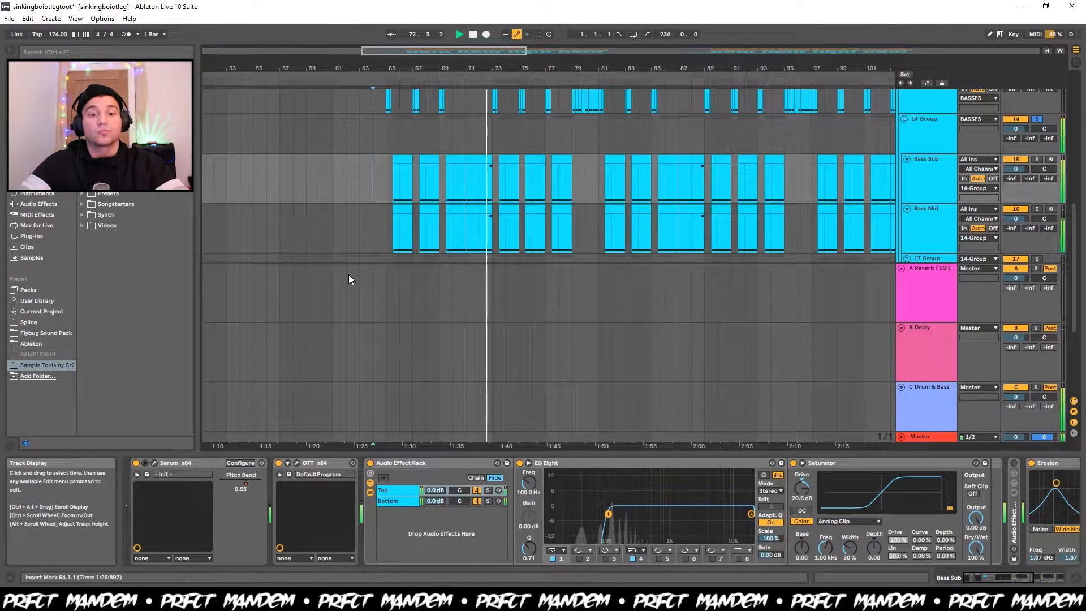
key(space)
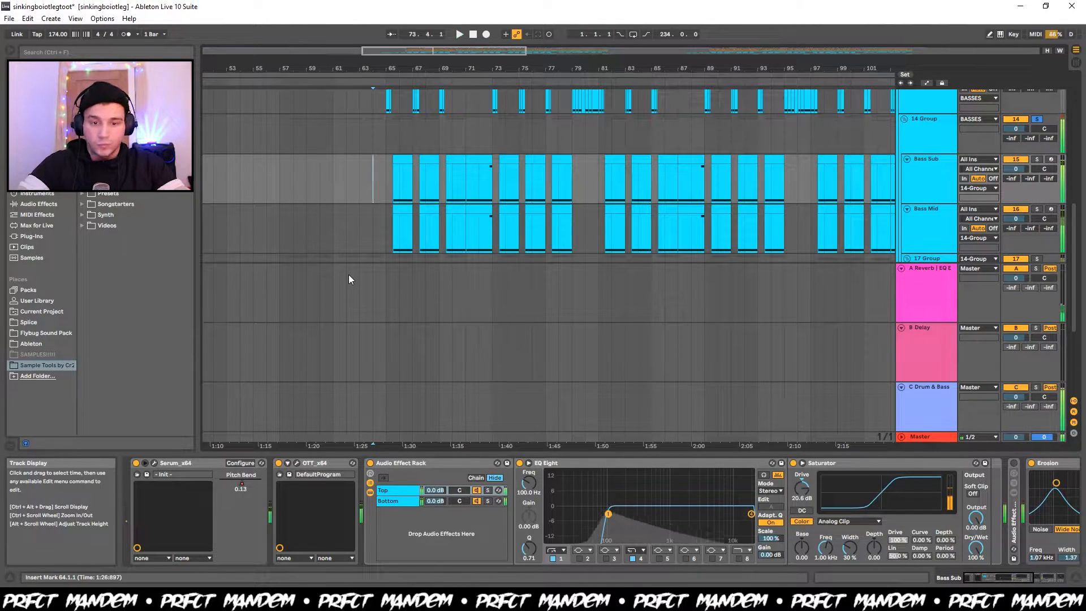
Solo the Bass Sub track and listen to it alone from bar 65.
click(932, 177)
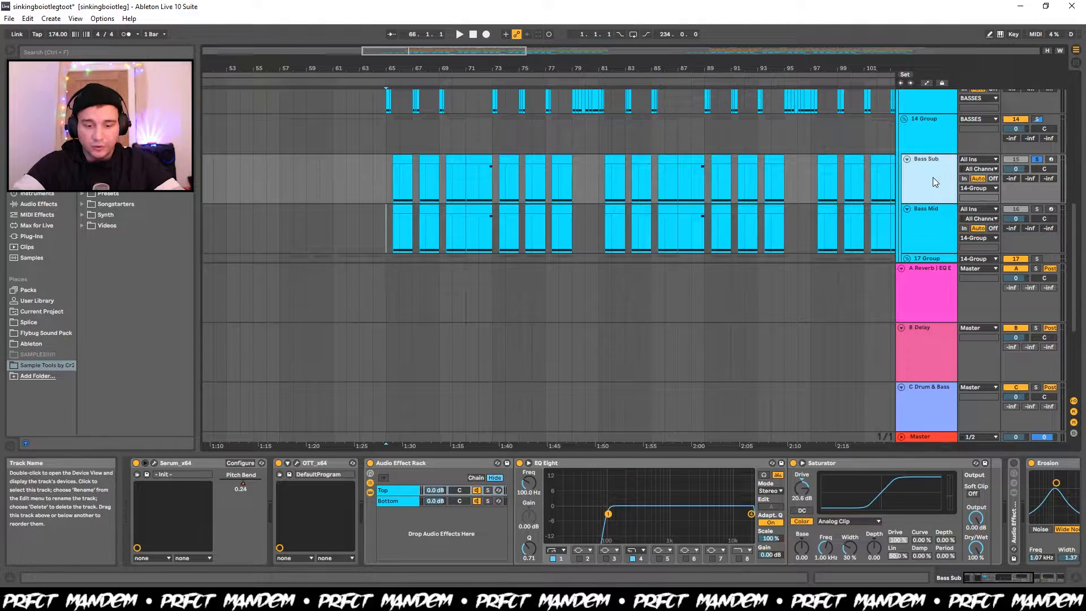
ctrl+click(1037, 209)
click(1037, 160)
click(1036, 160)
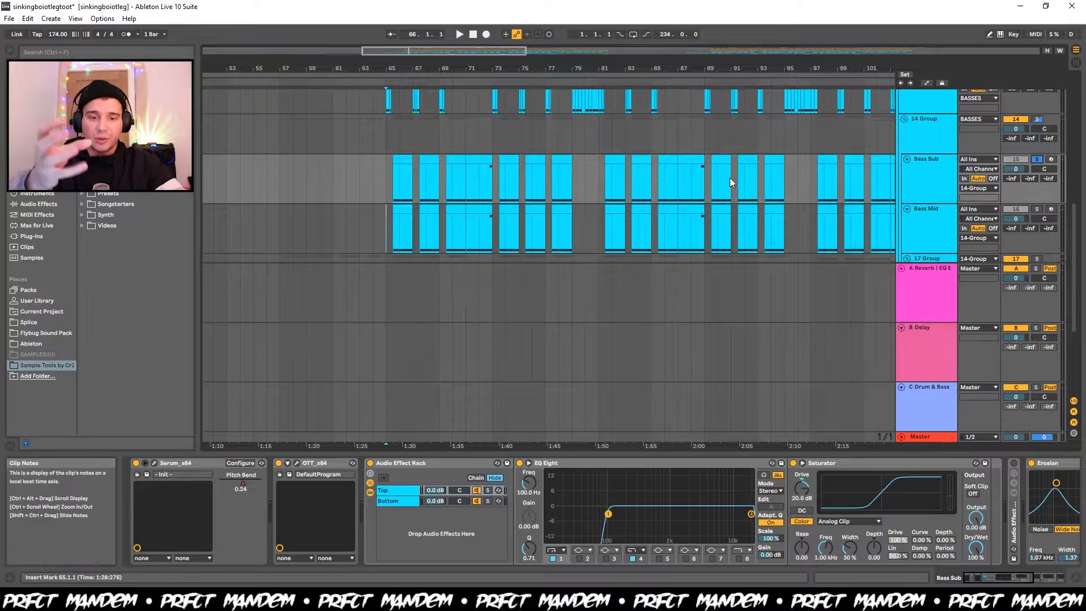
key(space)
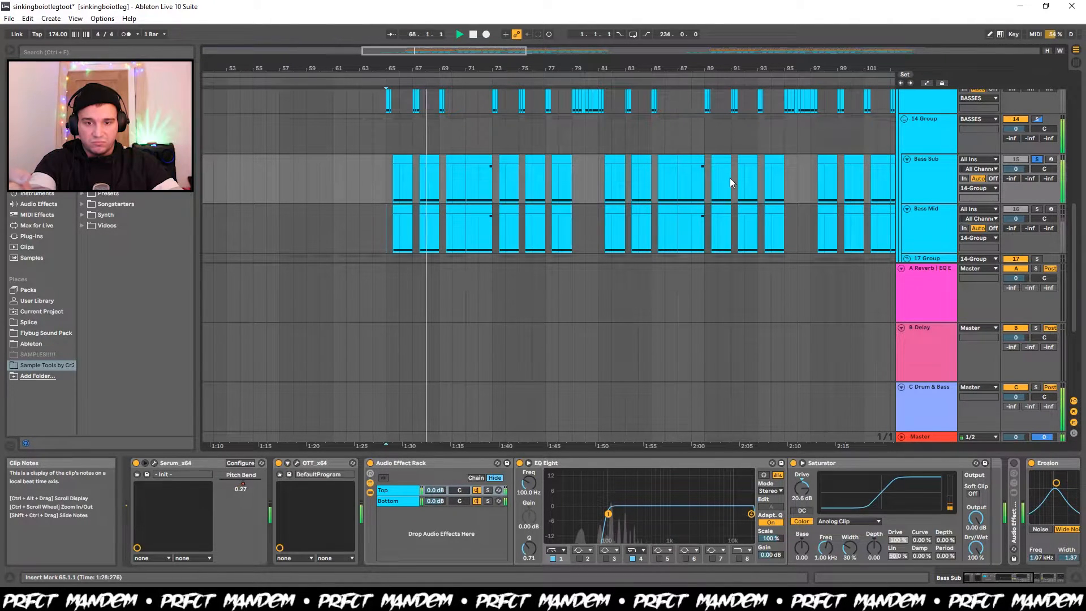
key(space)
Clear the Bass Sub solo and listen to the Bass Sub and Bass Mid layers together from bar 65.
click(1038, 210)
click(911, 241)
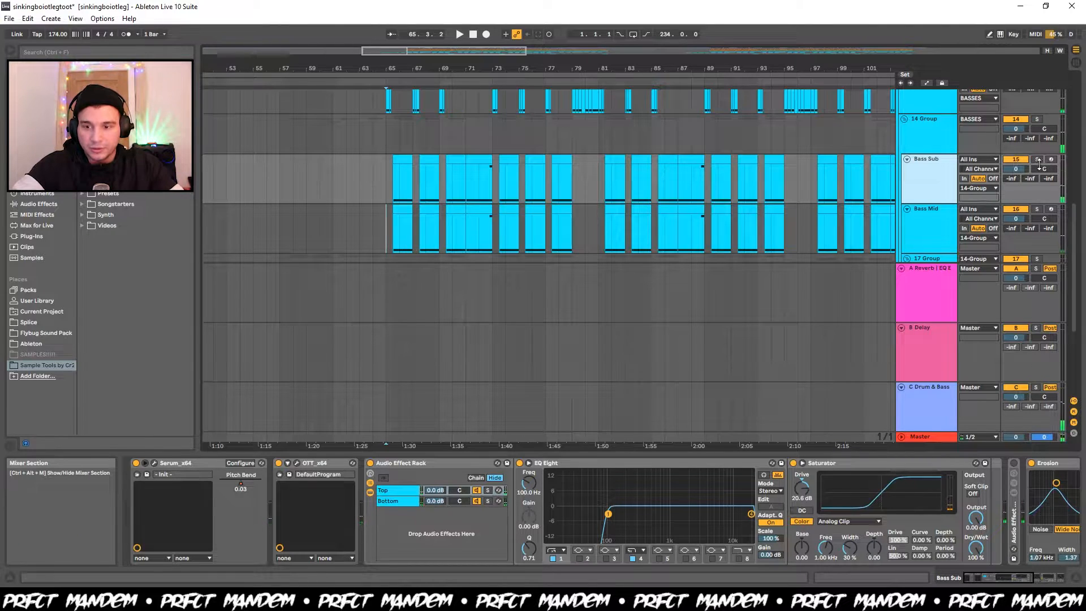
key(space)
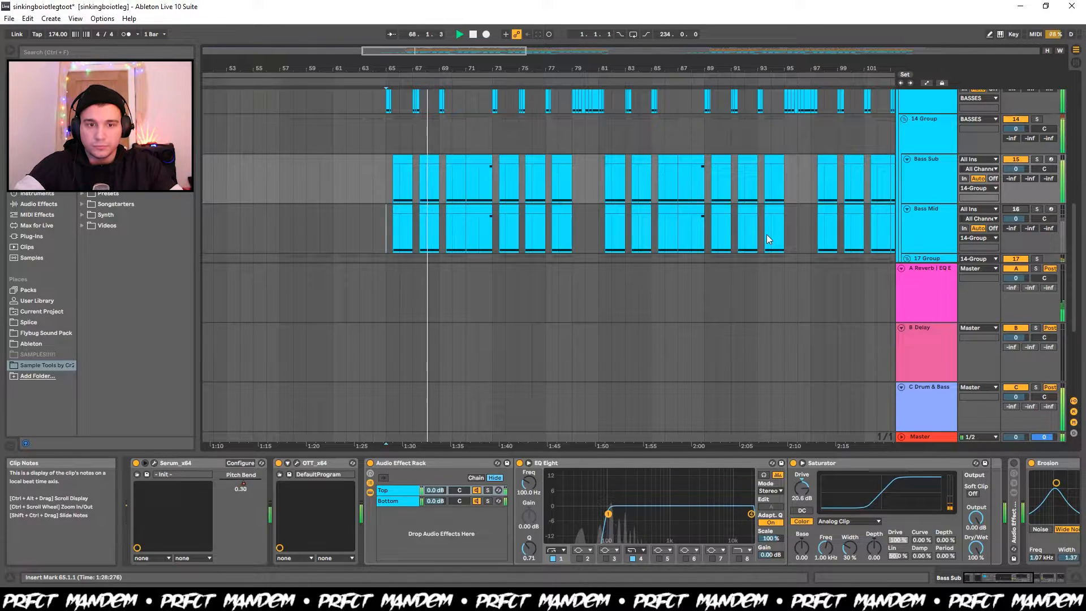
key(space)
key(space)
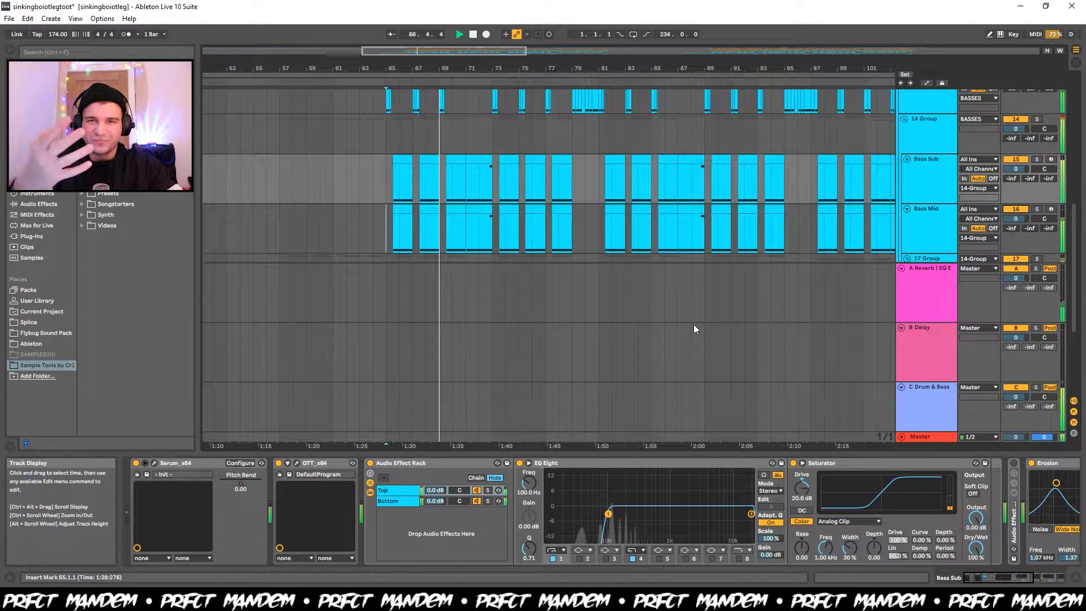
key(space)
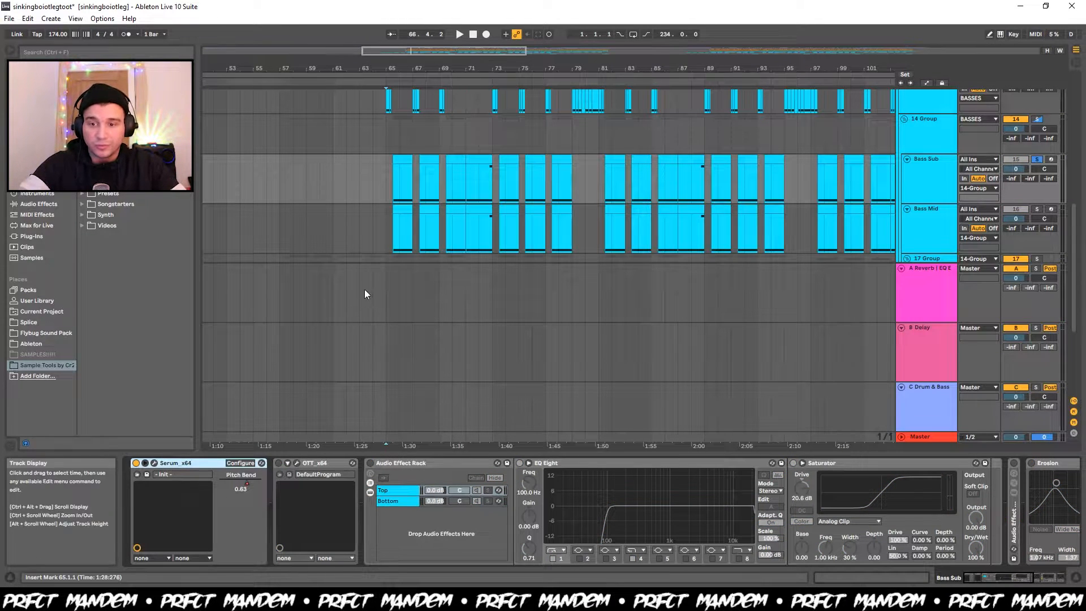
Listen to the soloed Bass Sub from bar 65 with its effects bypassed, and look at its Serum oscillator settings.
click(388, 188)
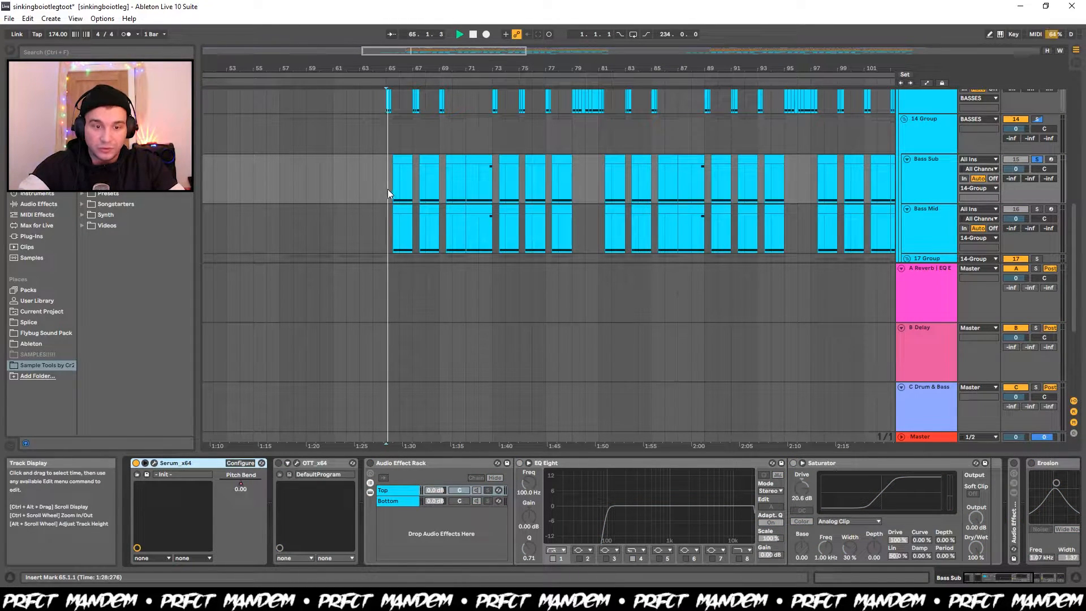
click(154, 464)
key(space)
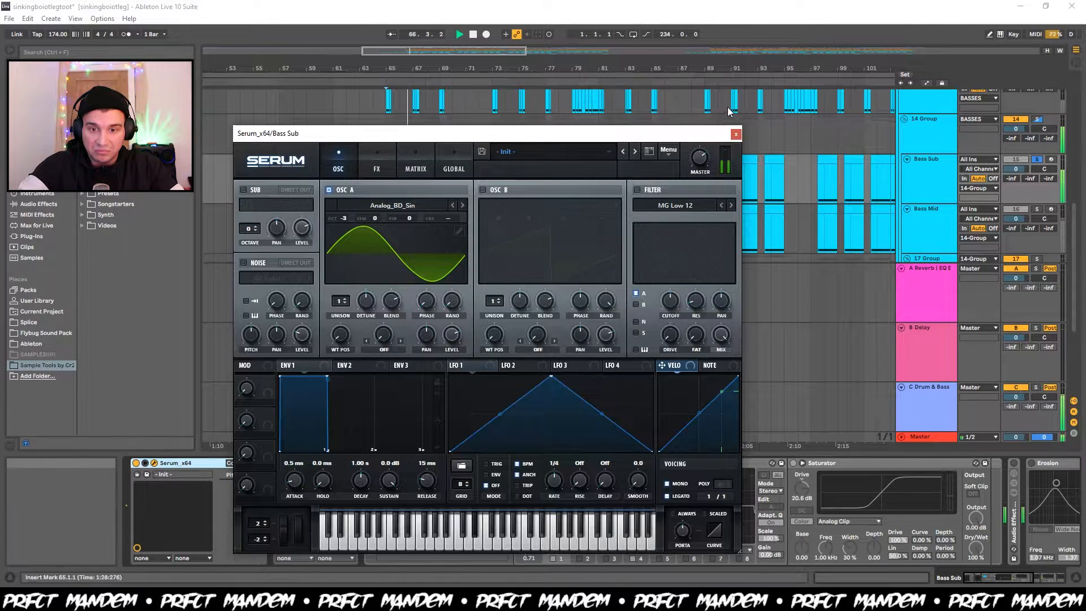
click(735, 135)
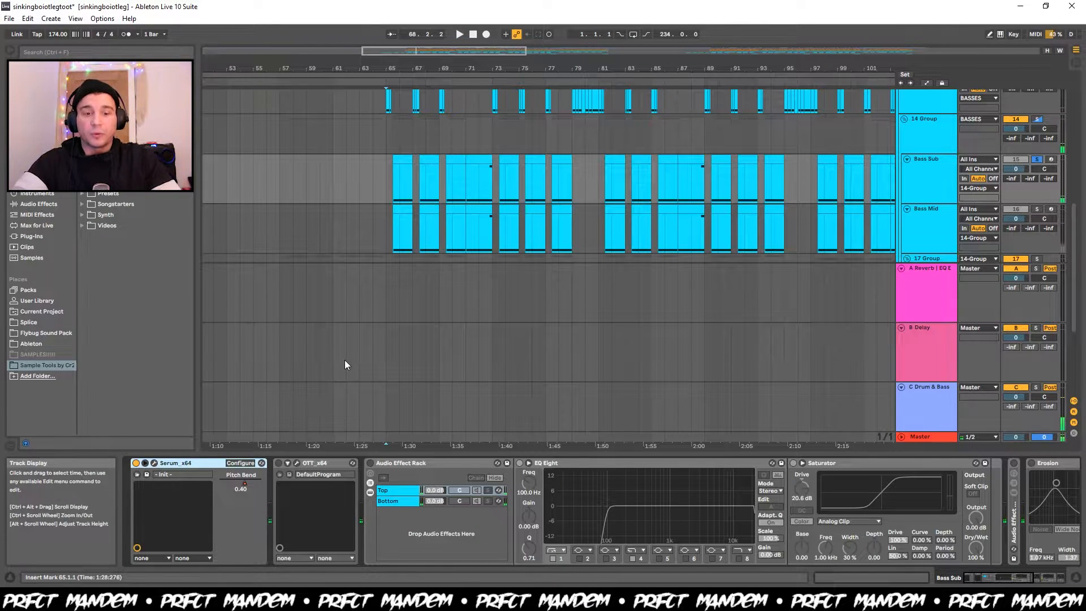
Listen to Bass Sub from bar 65 with OTT enabled, and turn its Audio Effect Rack back on.
key(space)
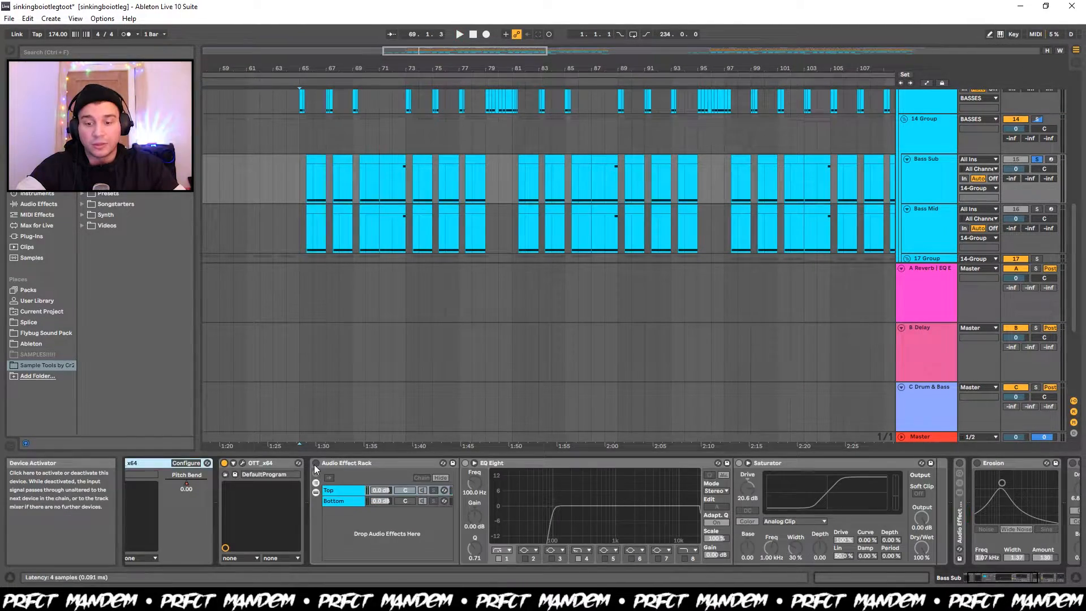
click(315, 464)
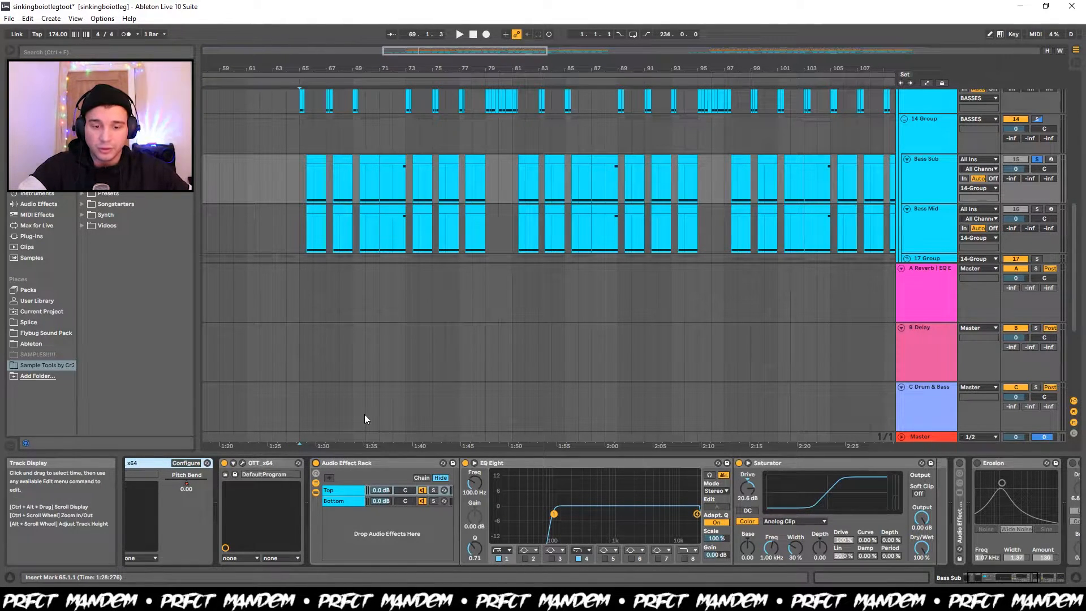
click(367, 462)
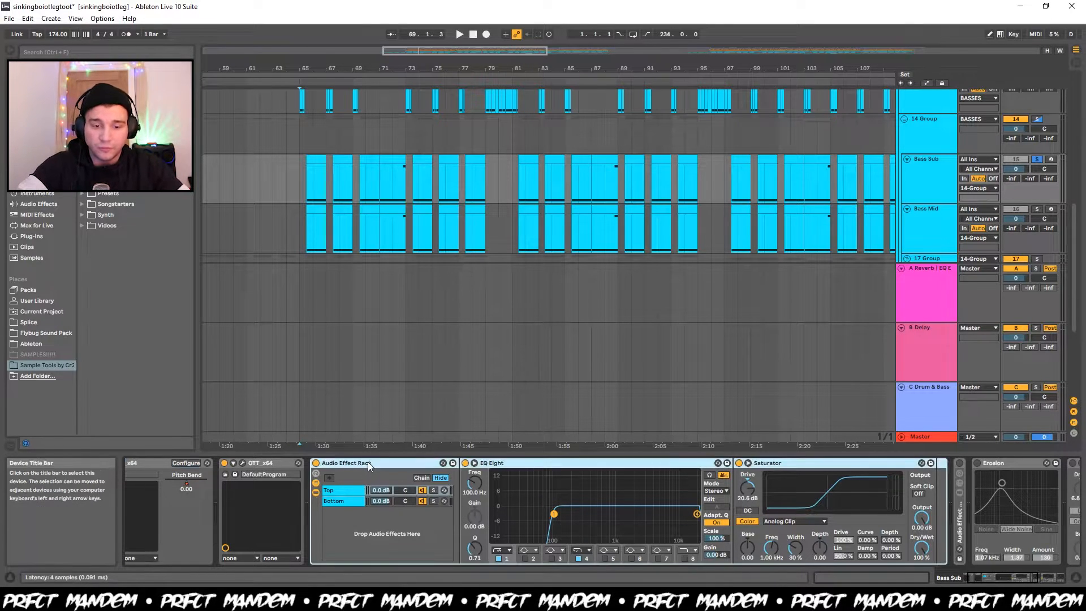
Compare the EQ Eight and Saturator settings of the Top and Bottom chains in the Bass Sub rack.
click(342, 492)
click(341, 502)
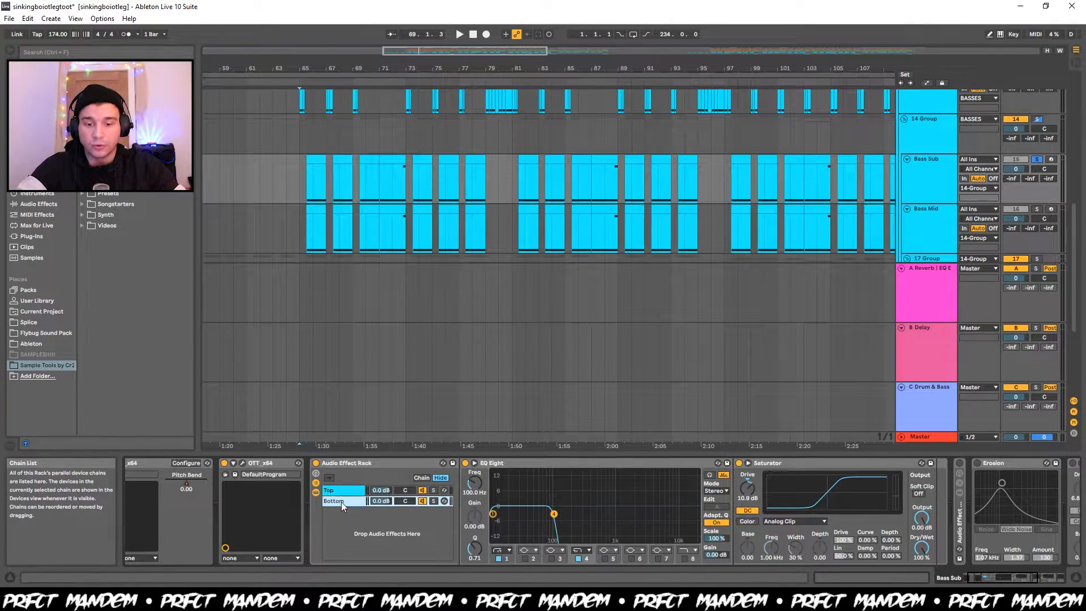
click(344, 490)
click(348, 503)
click(341, 492)
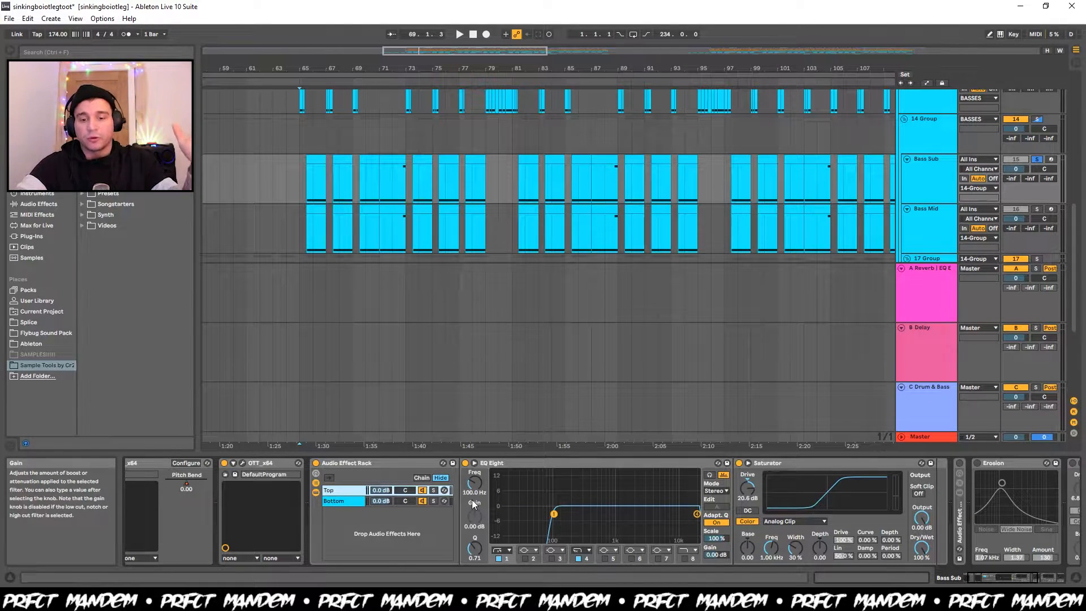
click(336, 503)
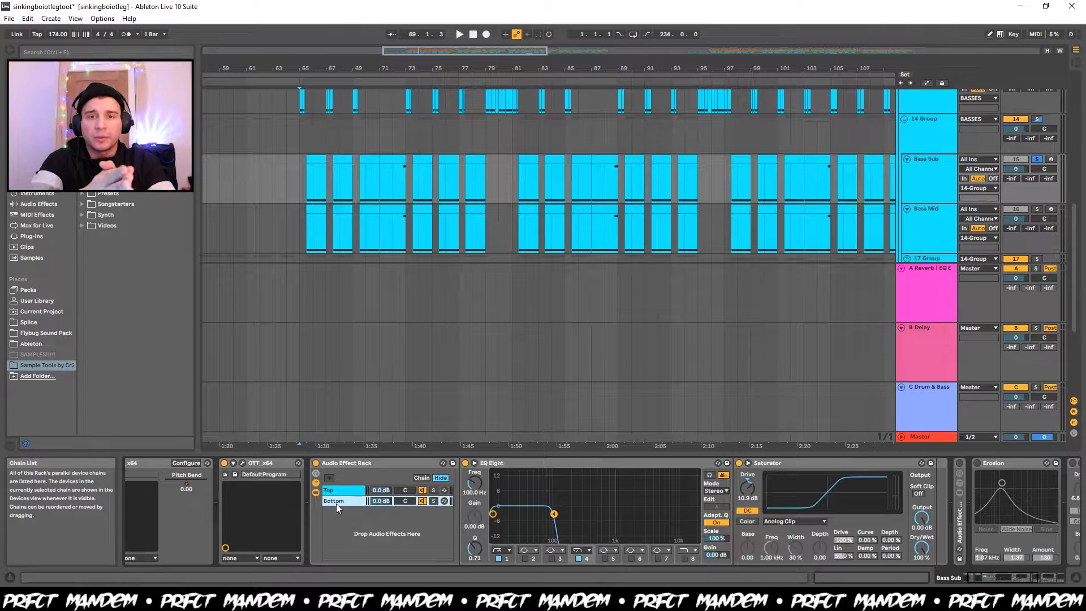
scroll(336, 503, right, 3)
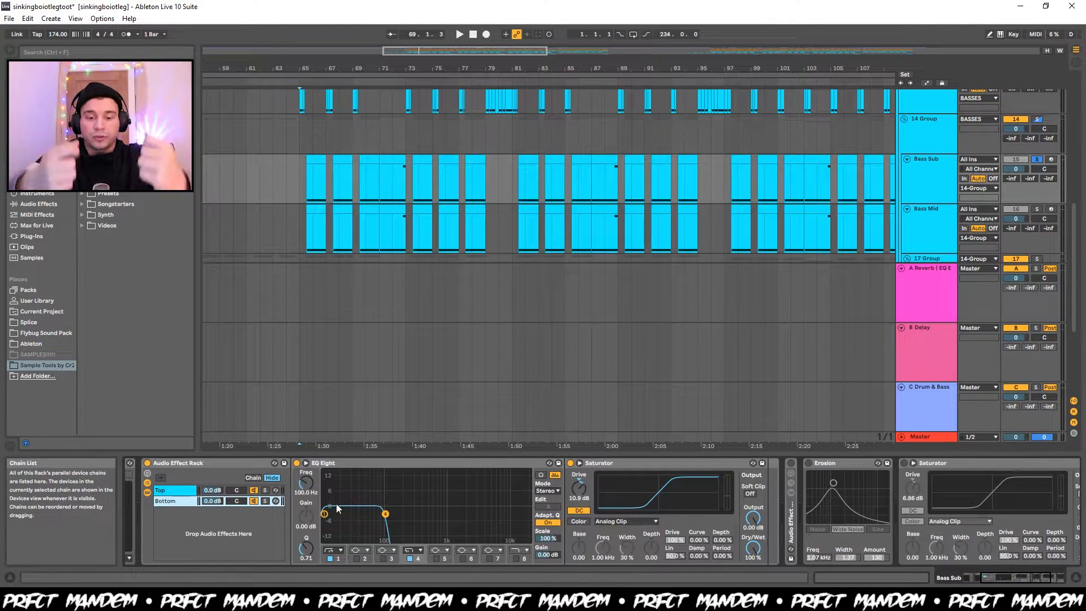
Listen to the soloed Bass Sub from bar 65 with the Saturators in the Top and Bottom chains bypassed.
click(168, 491)
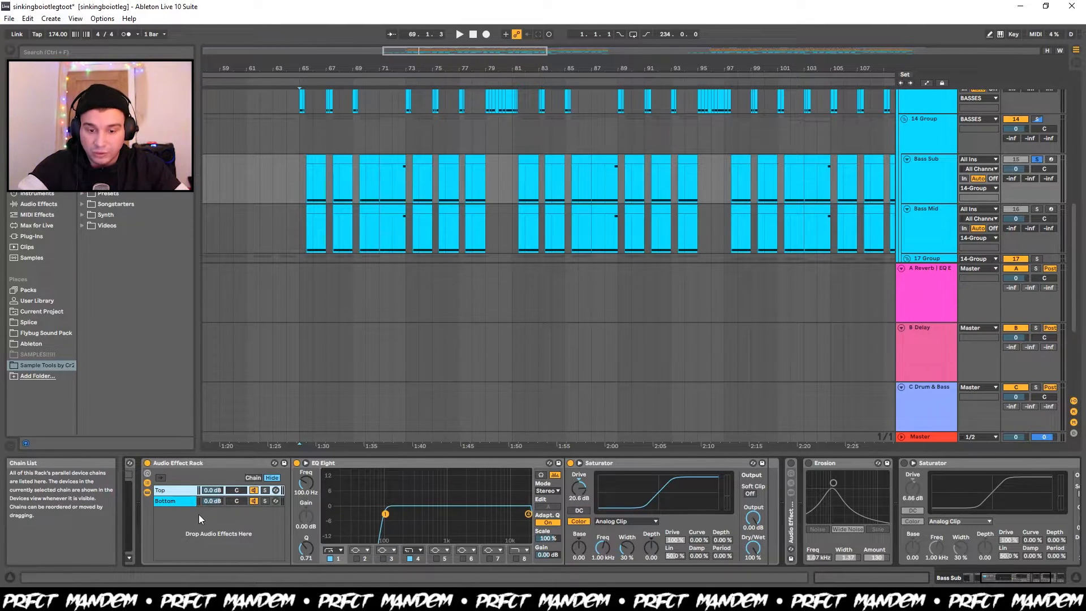
key(space)
key(space)
click(189, 501)
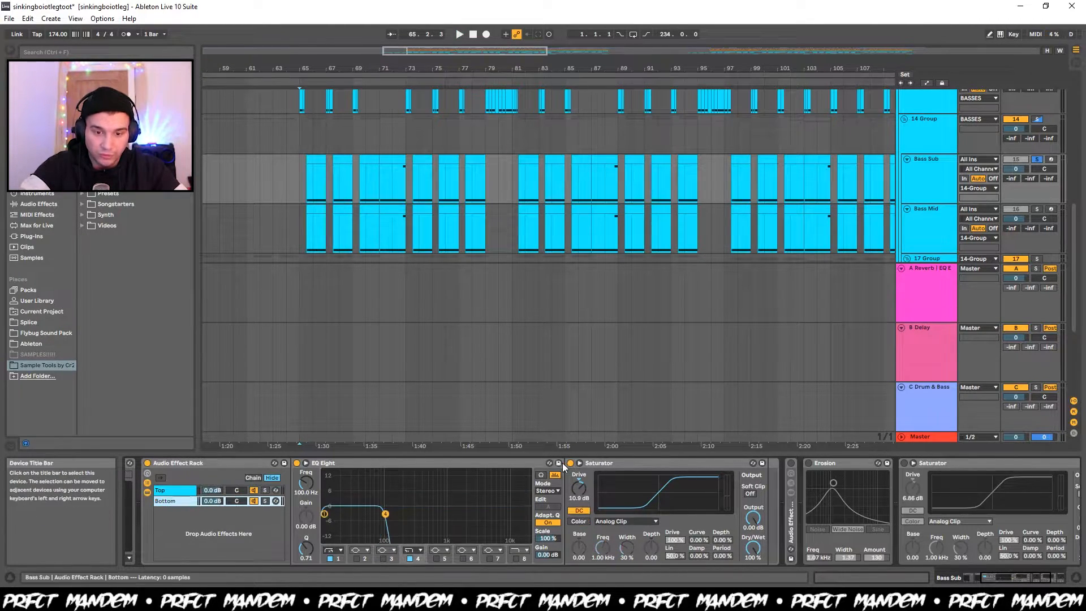
key(space)
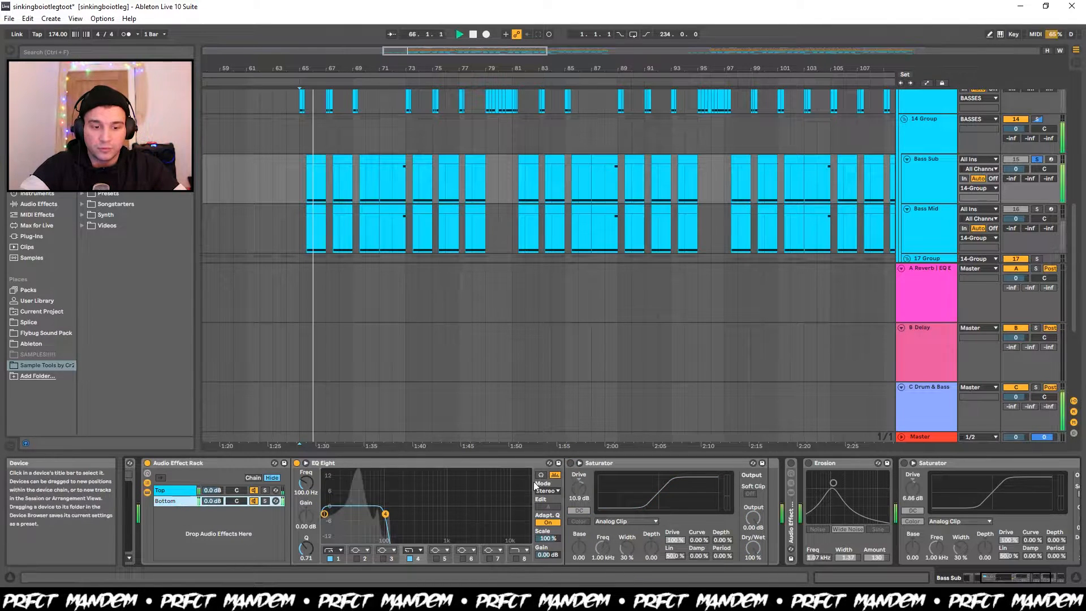
key(space)
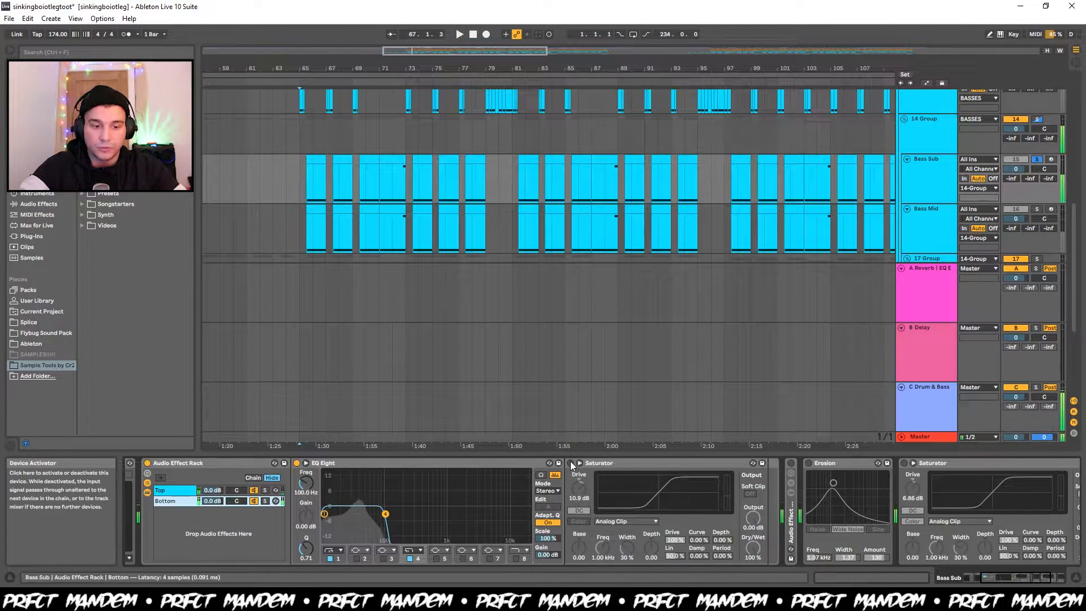
Turn the Saturators in the Bottom and Top chains back on and listen to Bass Sub from bar 65 with each.
click(570, 463)
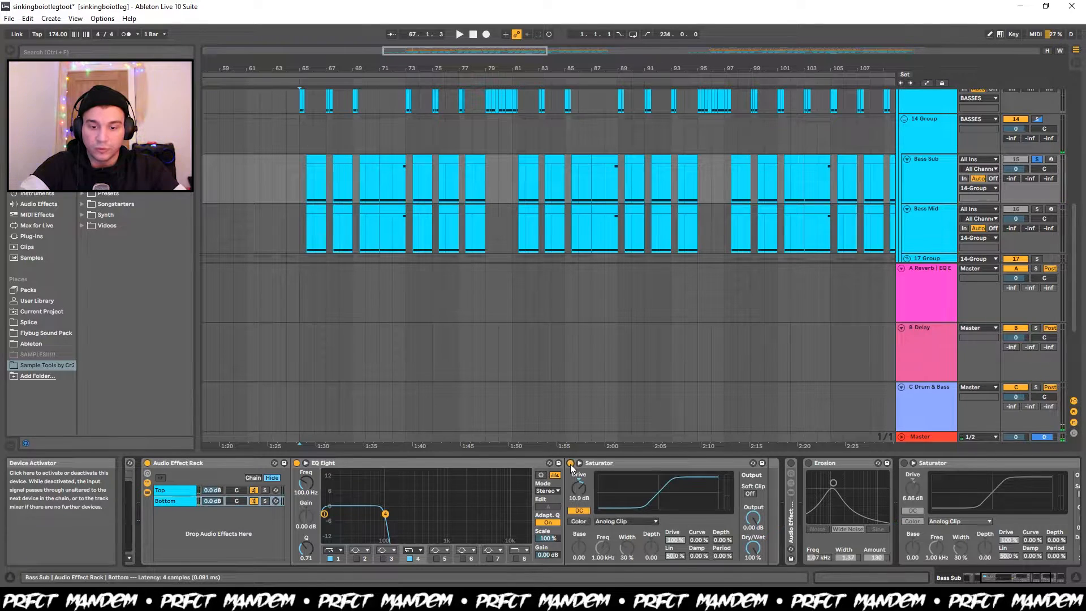
key(space)
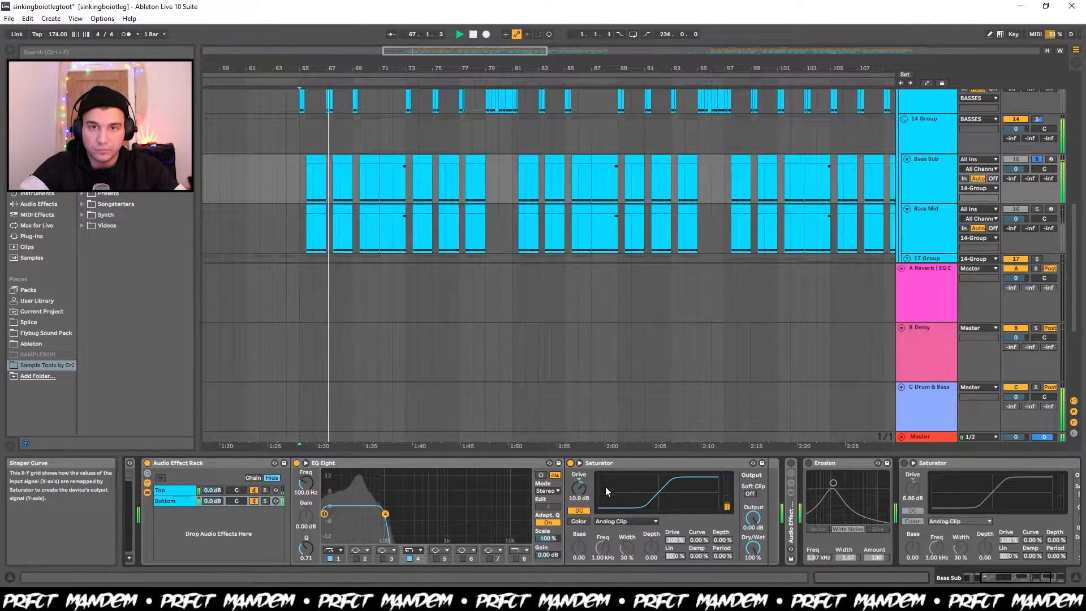
click(178, 490)
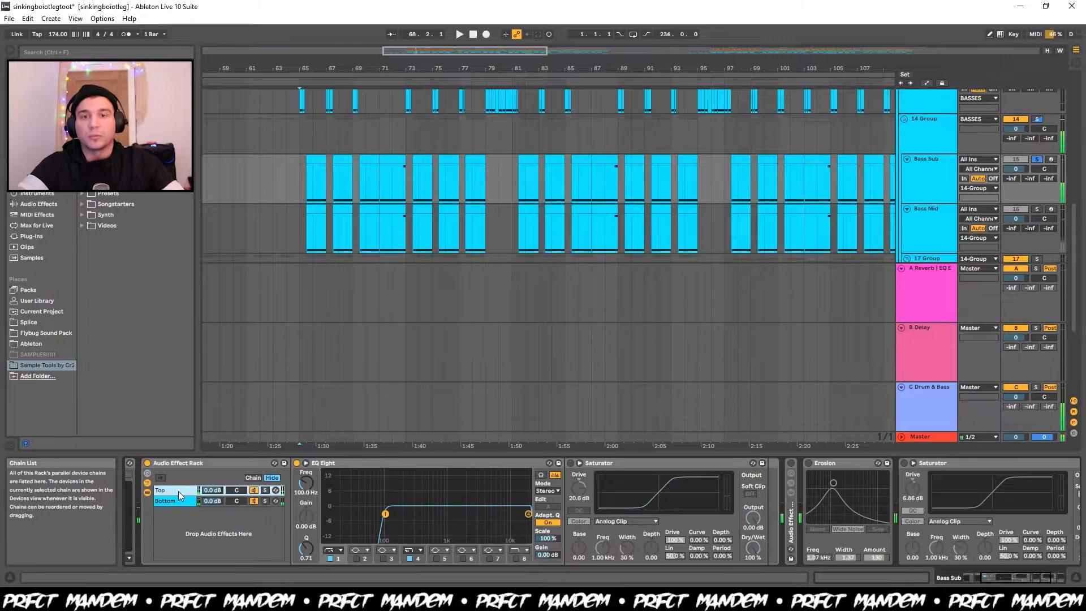
click(571, 464)
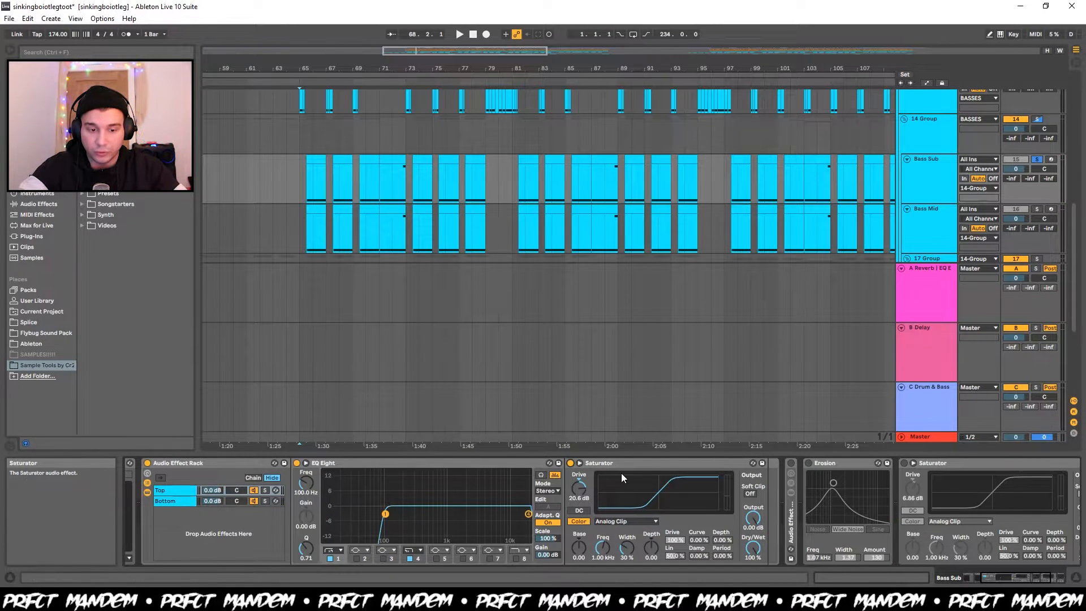
key(space)
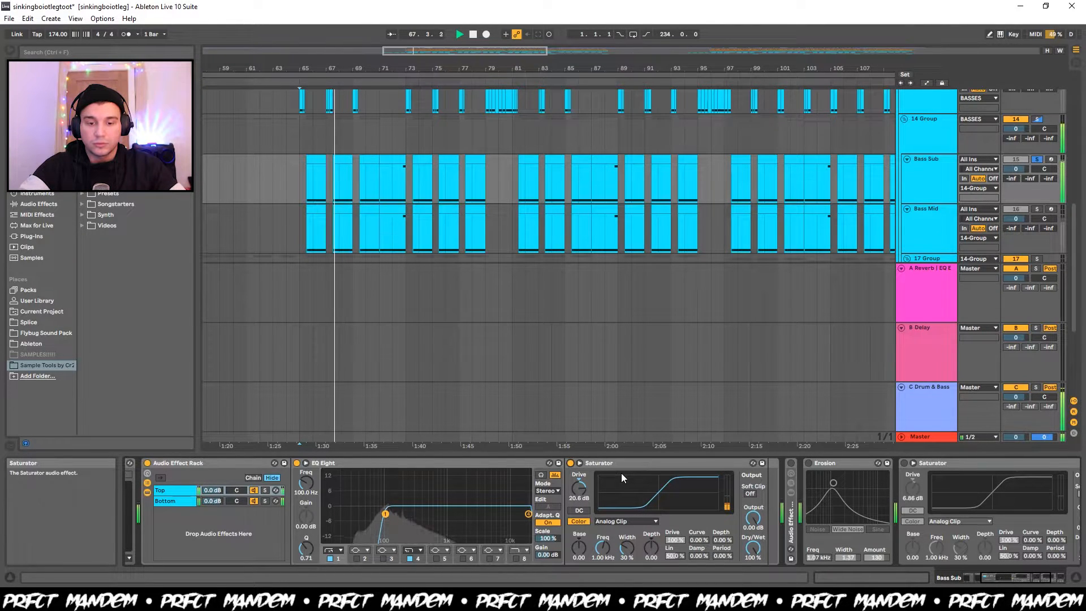
key(space)
Compare Bass Sub from bar 65 without and with the first Erosion after the rack, and leave that Erosion enabled.
scroll(246, 527, down, 3)
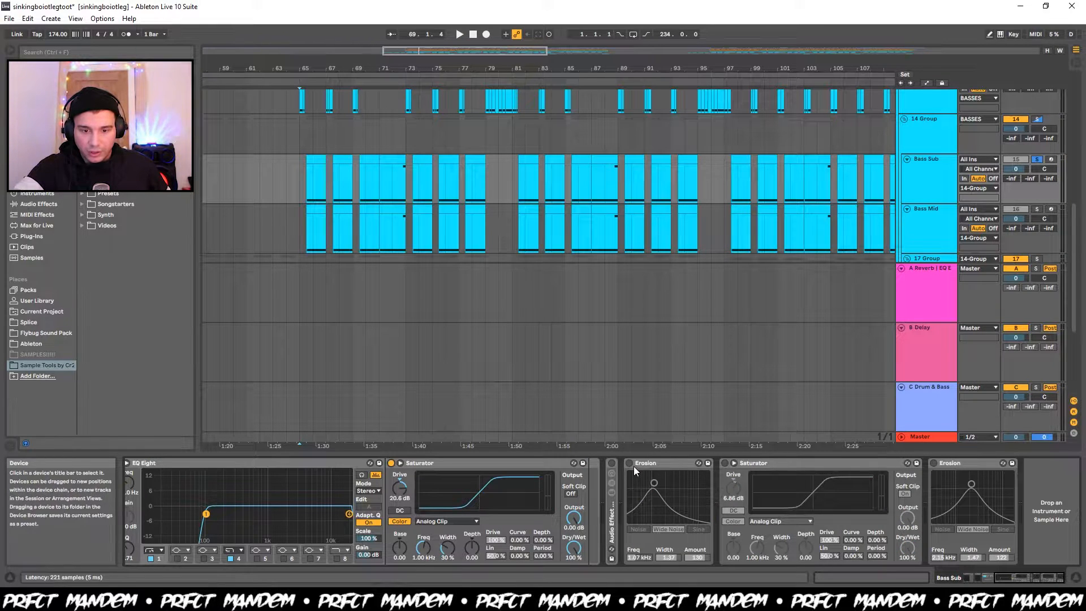
click(629, 462)
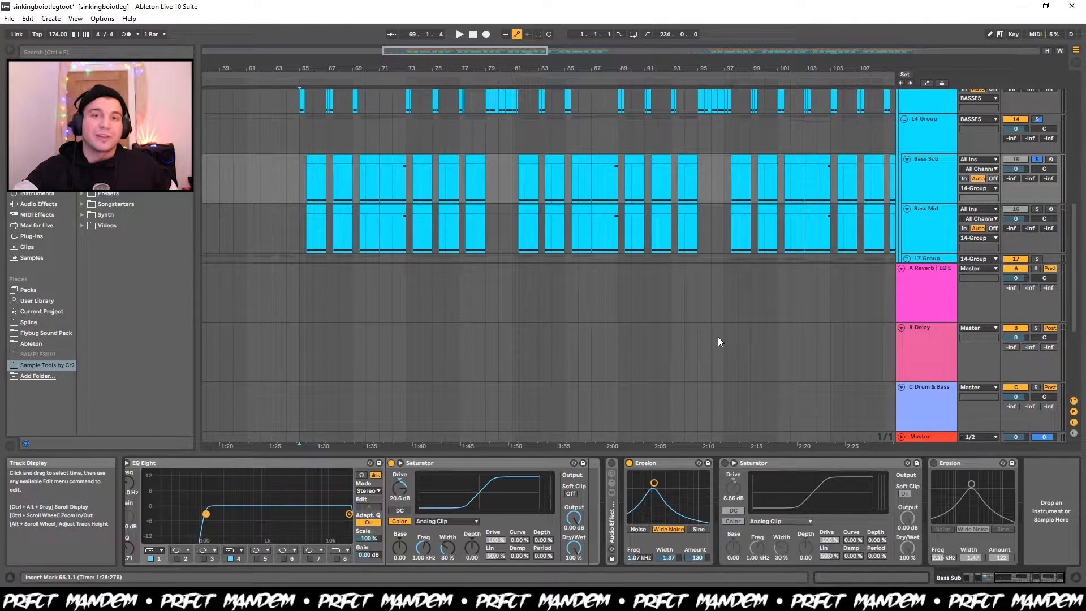
click(629, 464)
key(space)
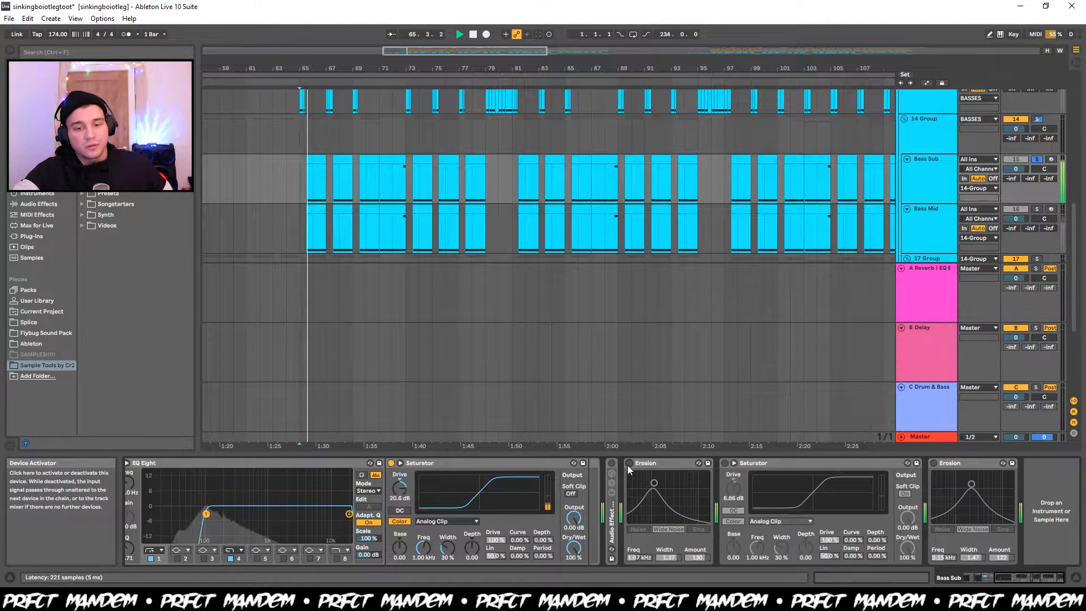
click(628, 463)
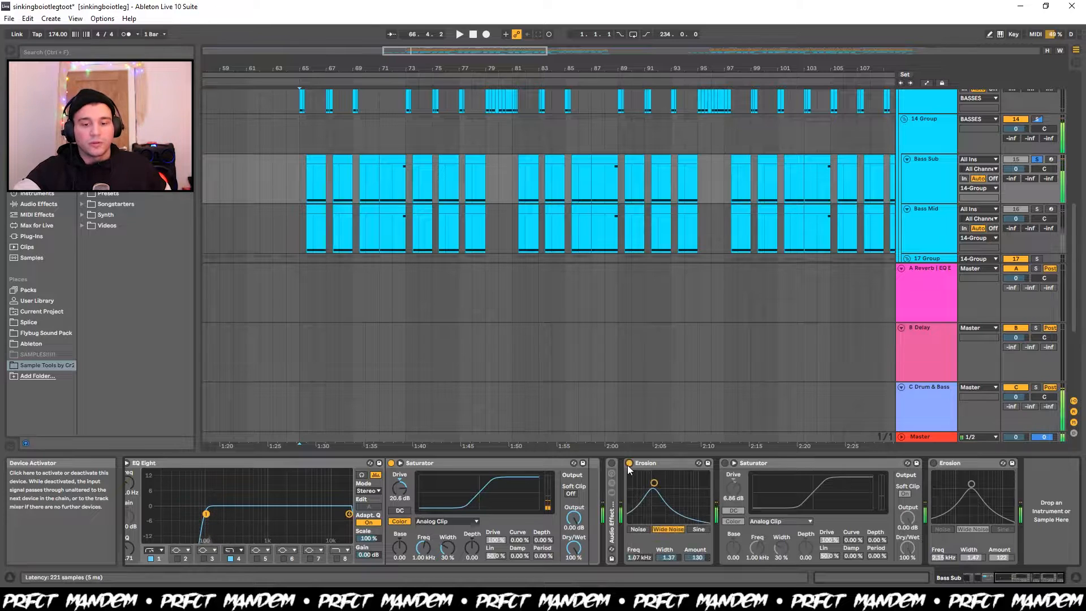
key(space)
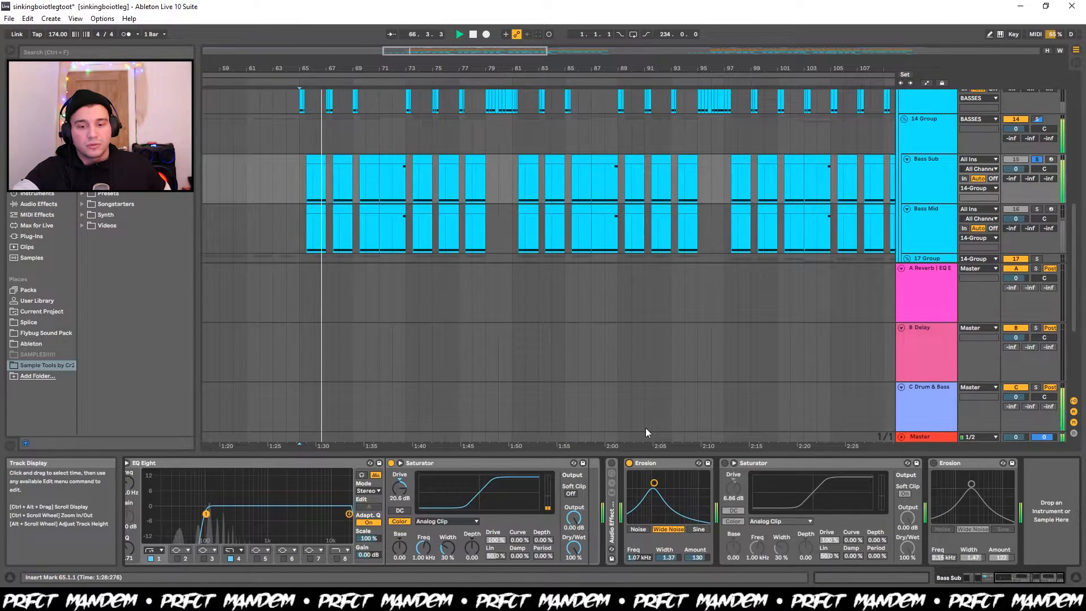
key(space)
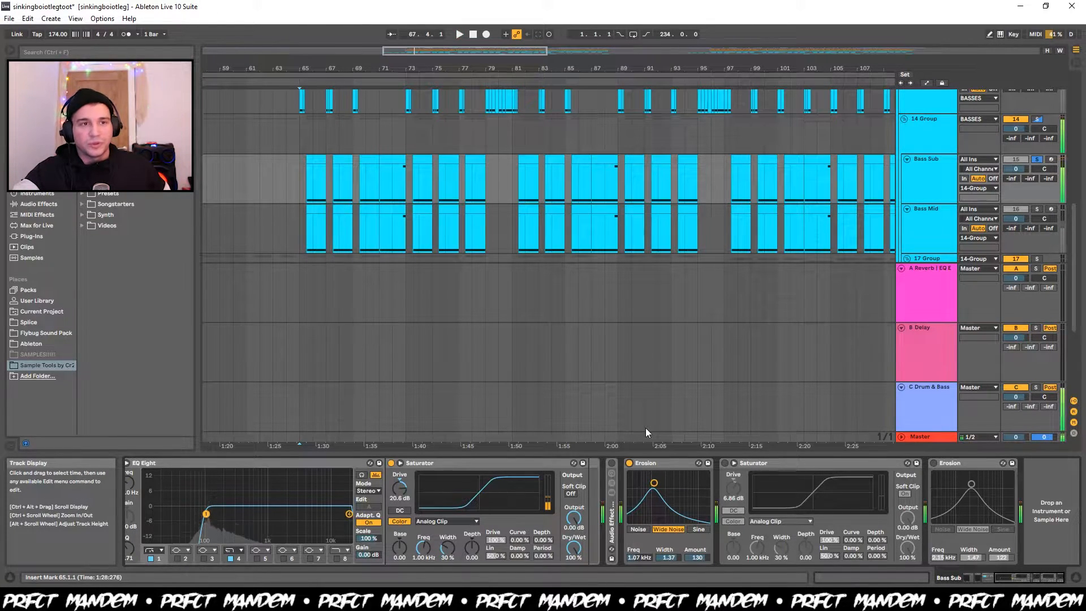
key(space)
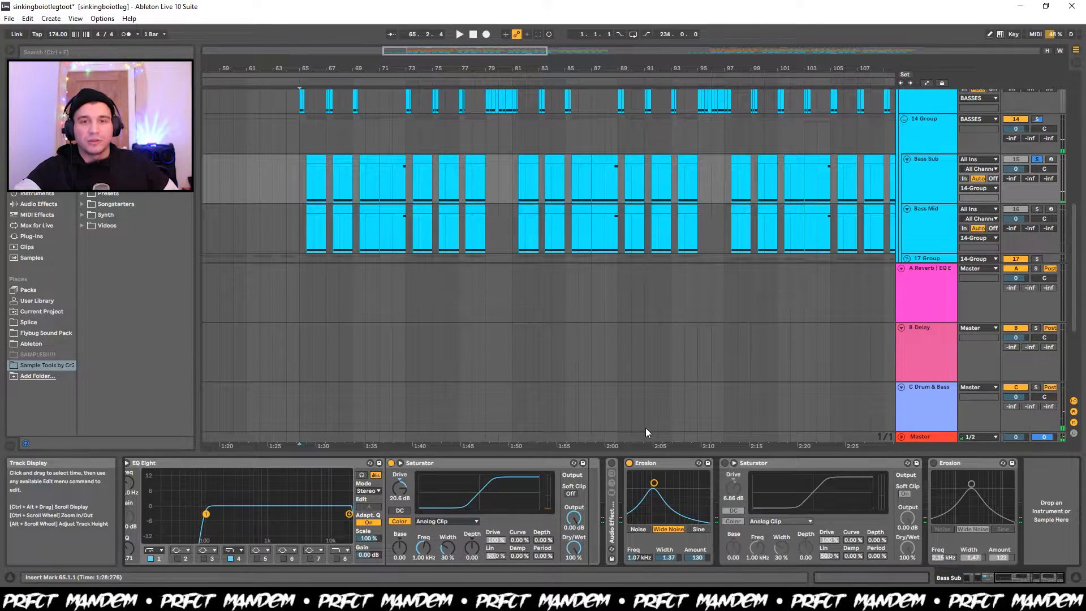
Enable the Saturator and the last Erosion after the Bass Sub rack one at a time, listening from bar 65 after each.
click(724, 462)
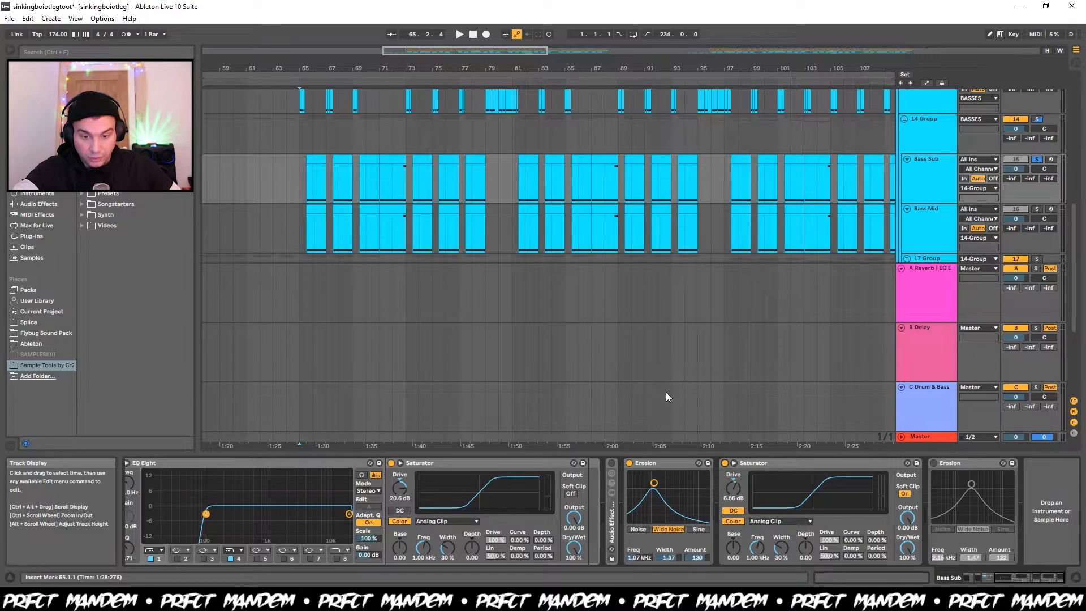
key(space)
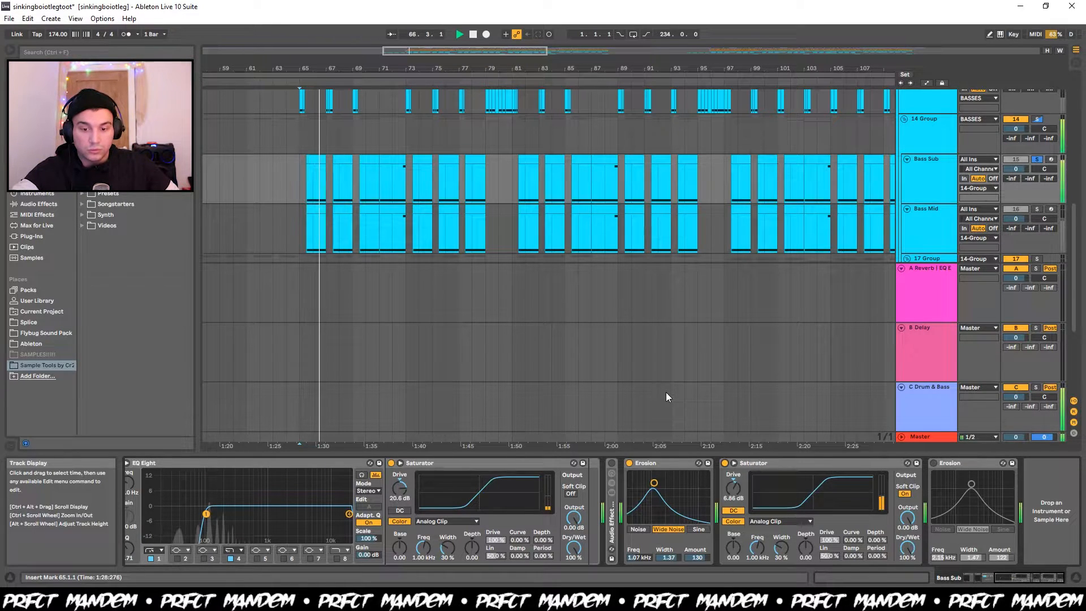
key(space)
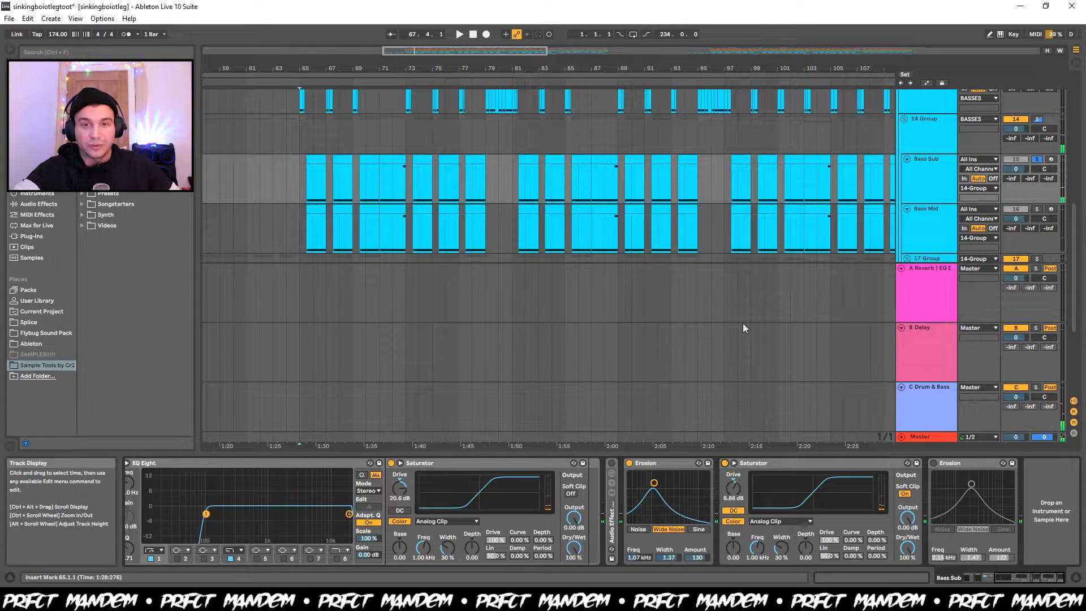
click(934, 462)
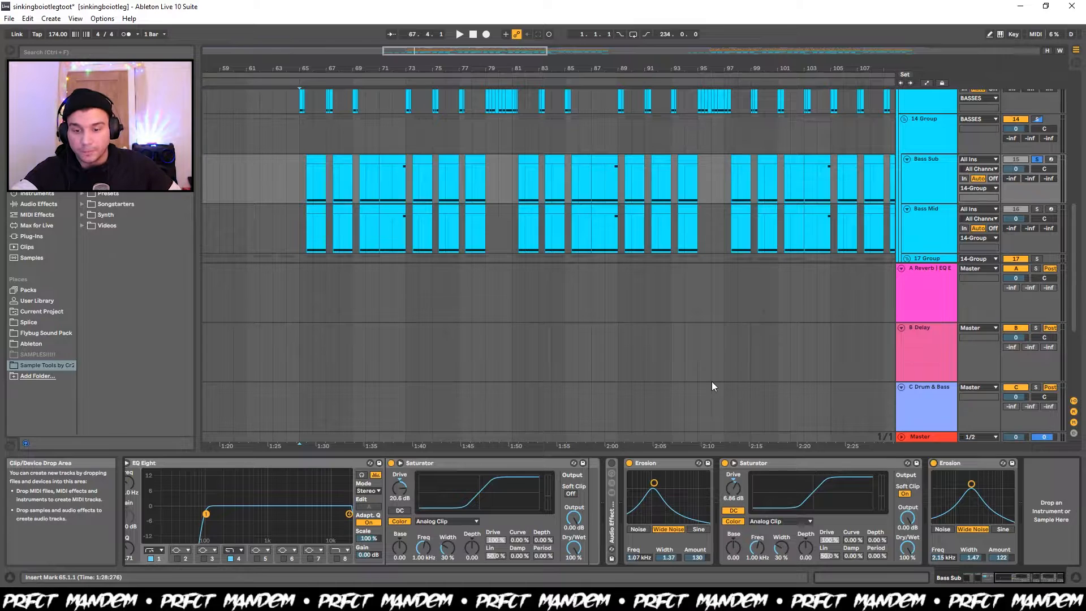
key(space)
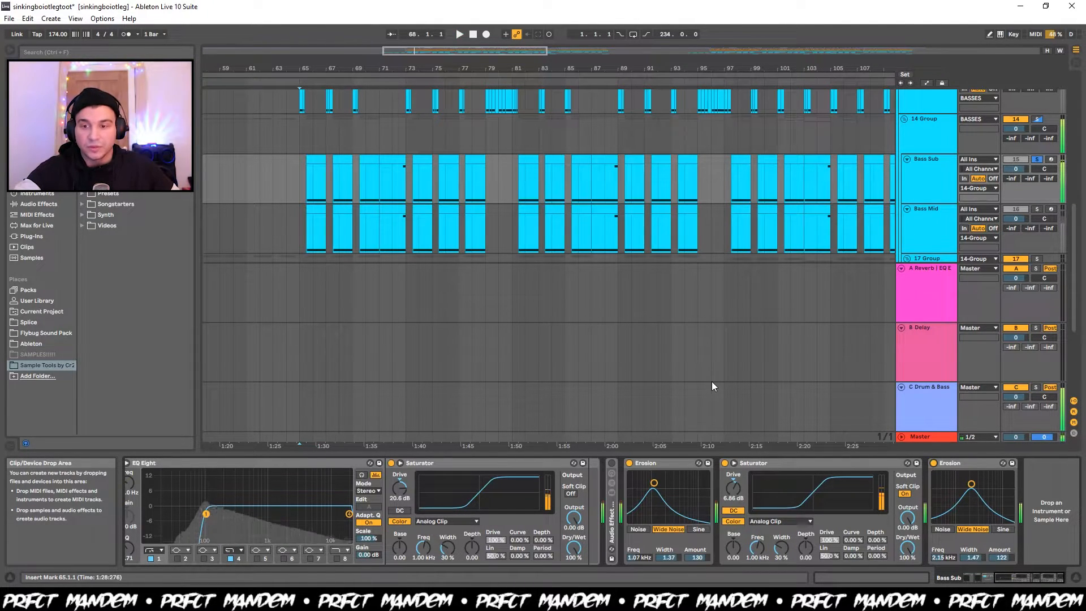
key(space)
Solo Bass Mid instead of Bass Sub and look at the EQ and Tube distortion on its Serum effects page.
click(939, 242)
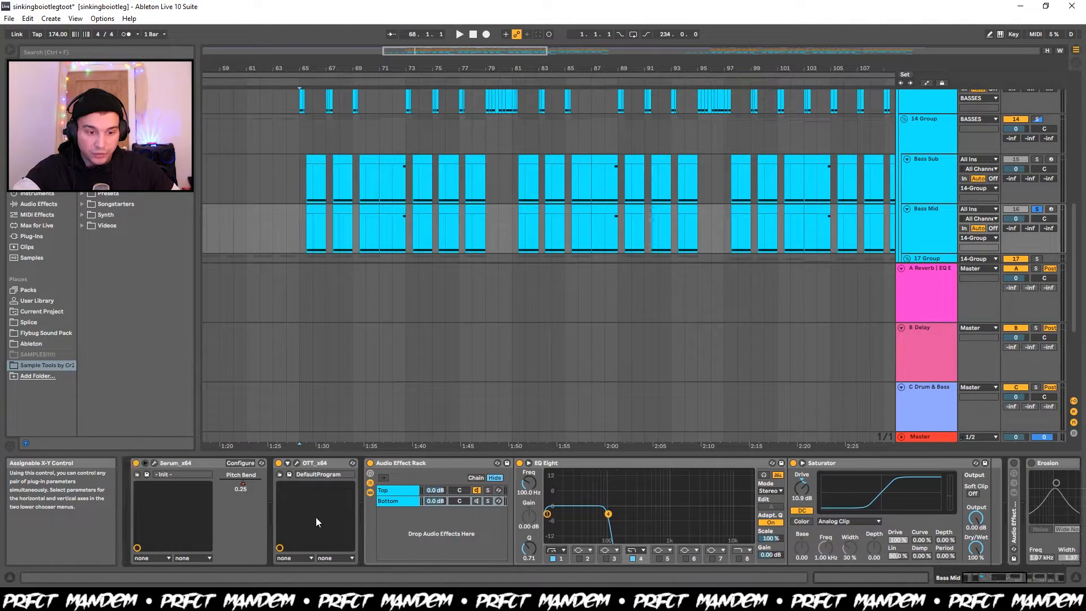
click(154, 462)
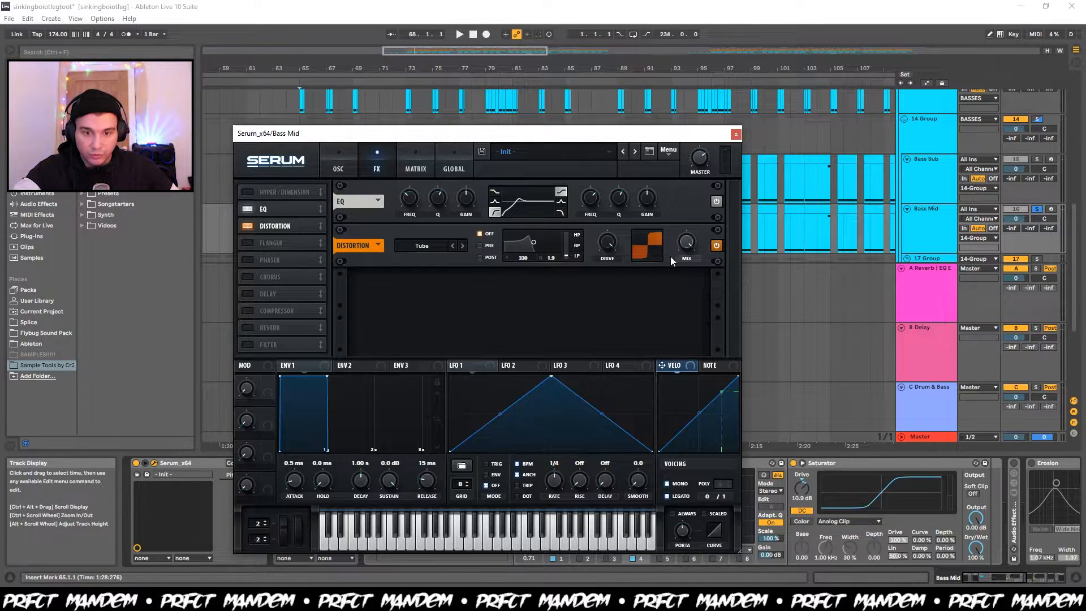
click(735, 134)
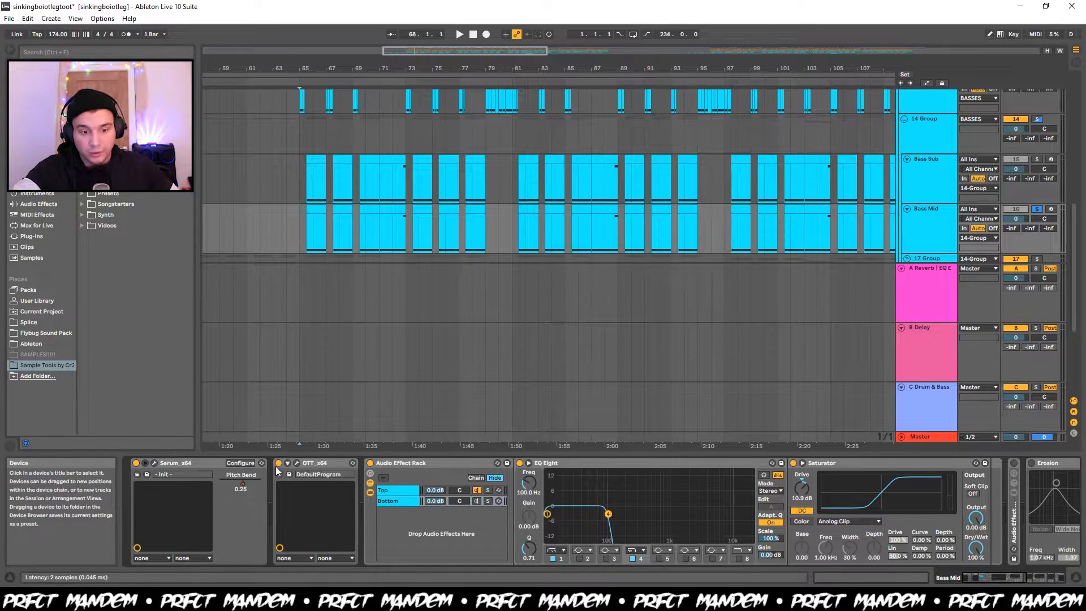
Listen to the soloed Bass Mid from bar 65 while examining its rack's Bottom and Top chains and the devices that follow.
scroll(307, 501, down, 2)
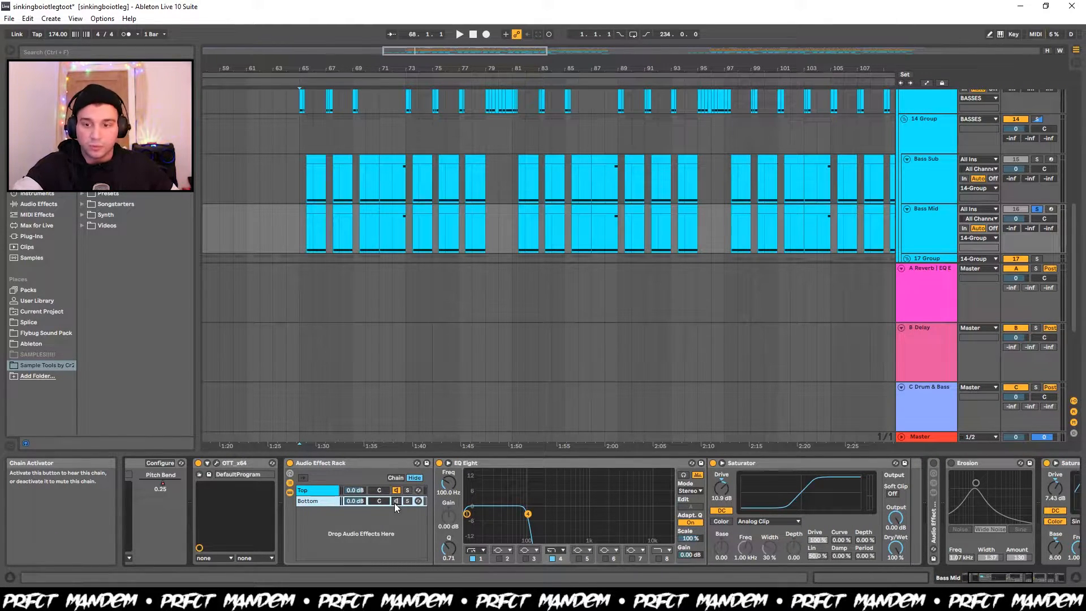
key(space)
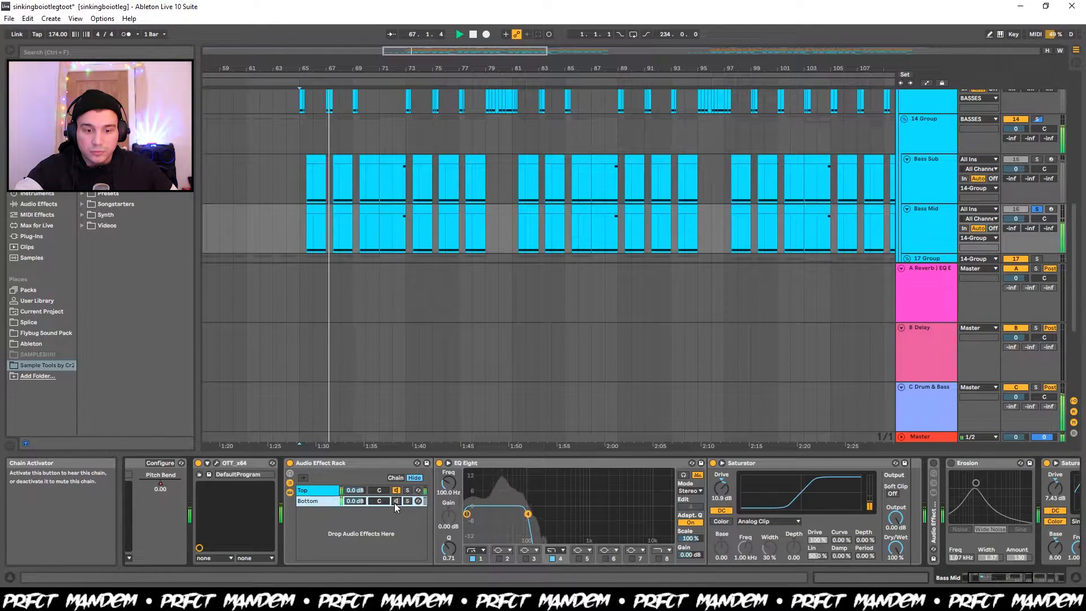
click(327, 490)
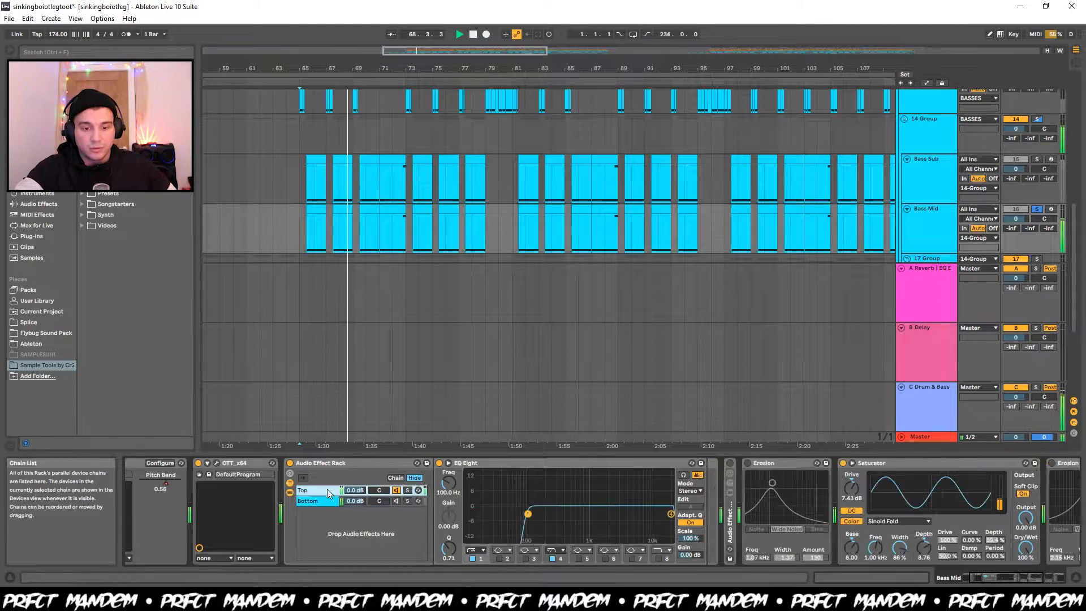
key(space)
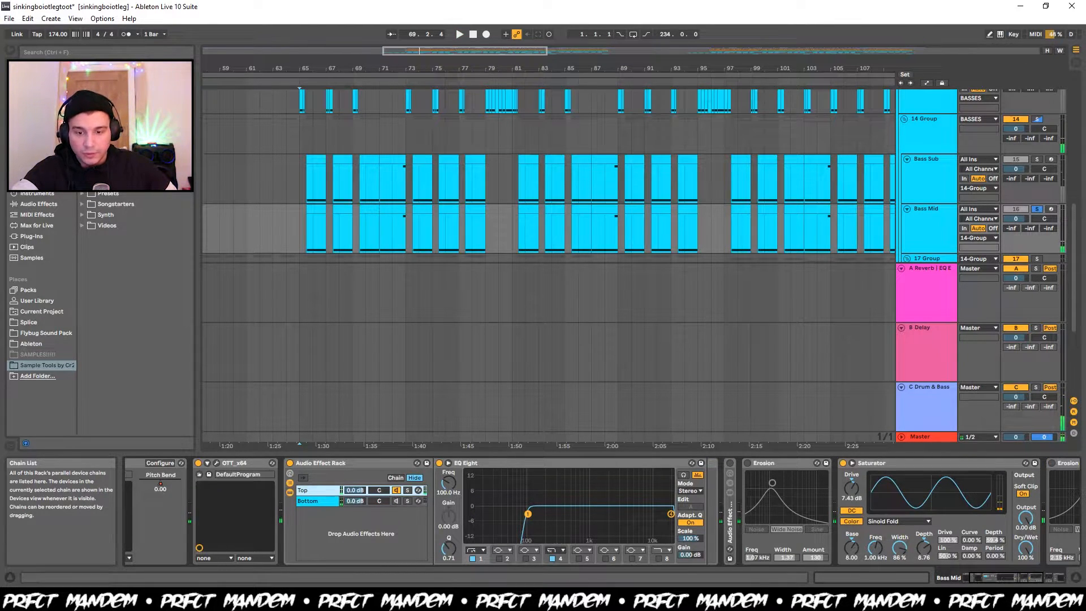
scroll(395, 551, down, 3)
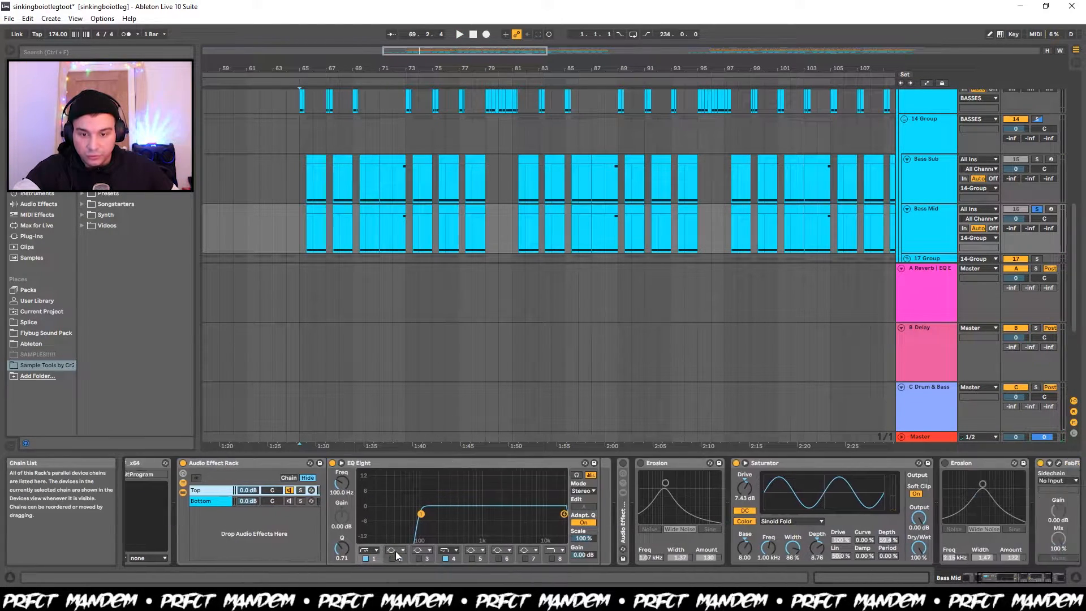
scroll(395, 551, down, 3)
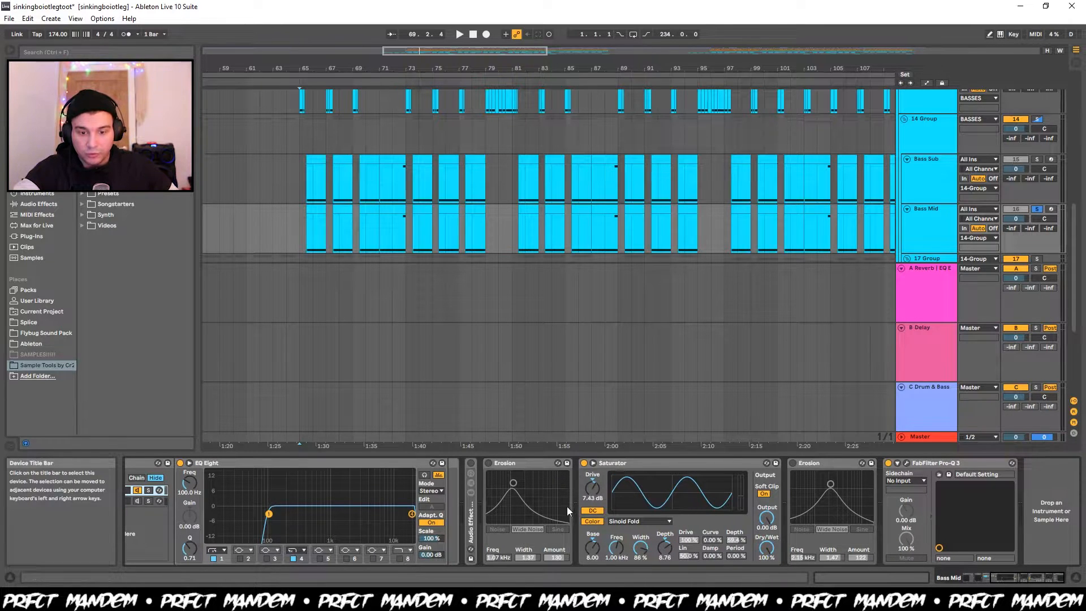
Open FabFilter Pro-Q 3 on Bass Mid and watch its EQ curve while listening to the soloed track from bar 65.
click(906, 464)
key(space)
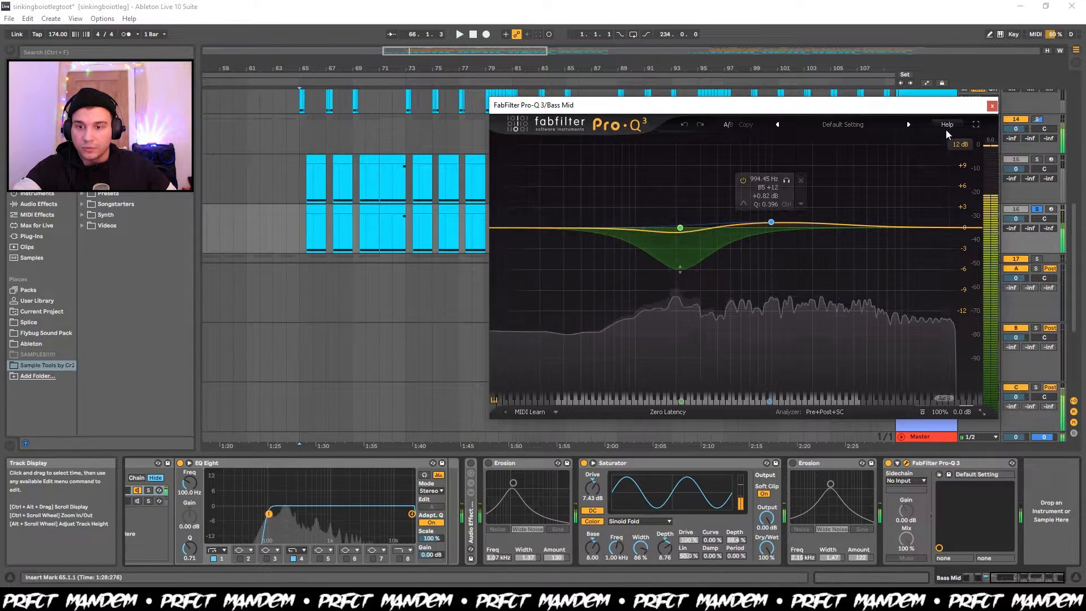
key(space)
Clear the bass solos and compare the mix from bar 65 with the Bass Mid Pro-Q 3 bypassed and enabled.
click(907, 464)
key(space)
click(907, 464)
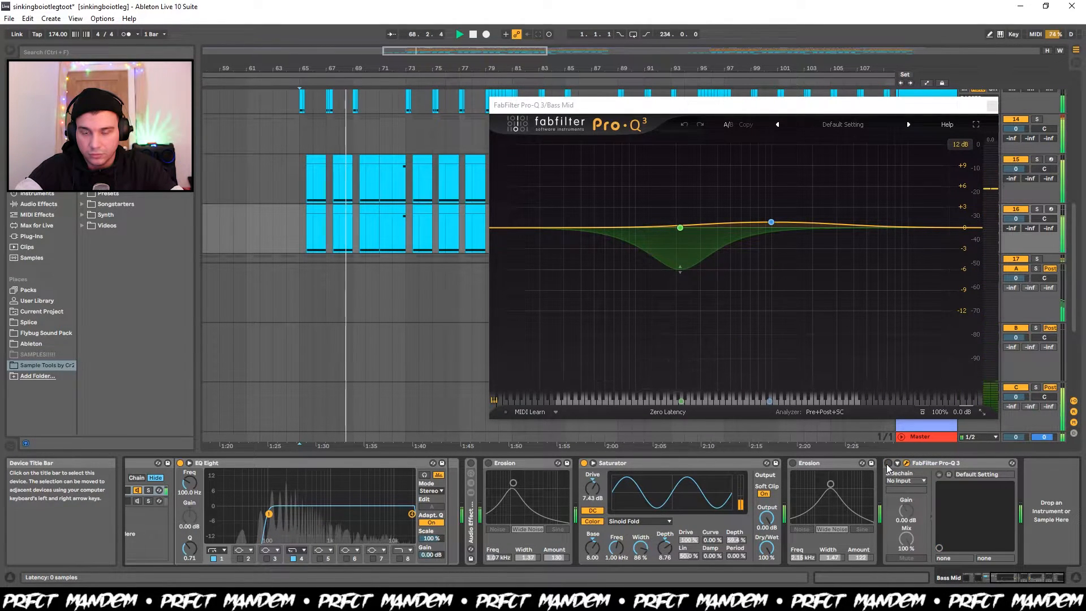
click(888, 463)
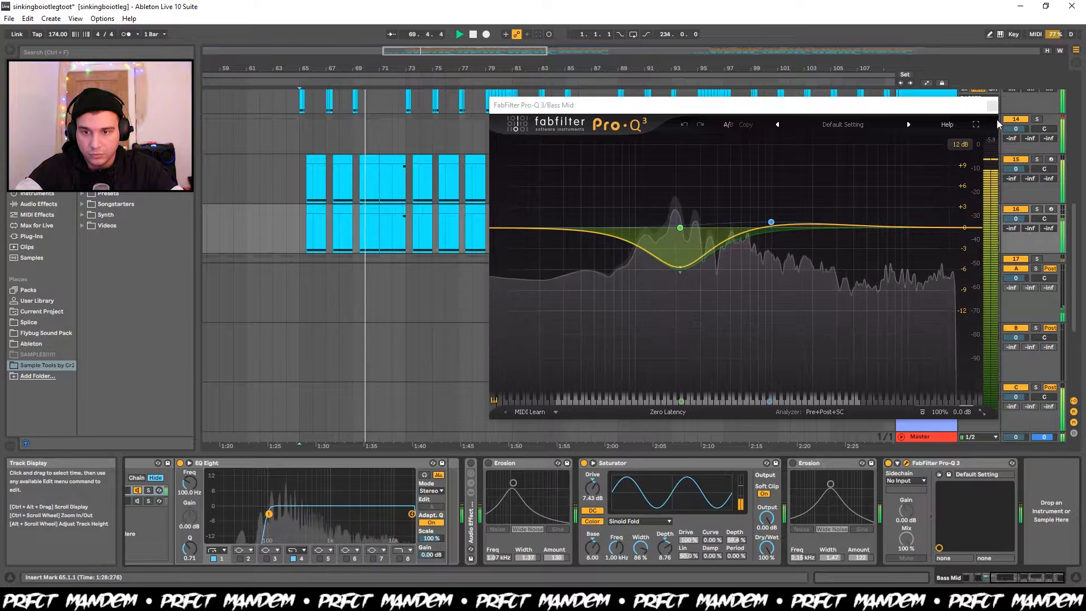
click(992, 107)
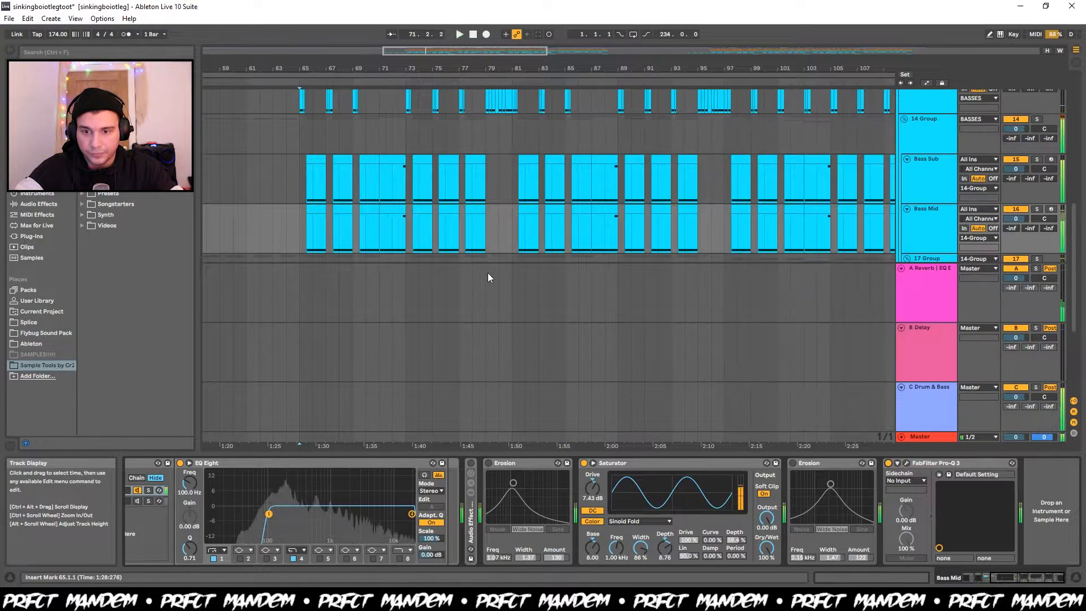
Open the group below Bass Mid and expand its three Lazer tracks to examine their clips.
click(942, 175)
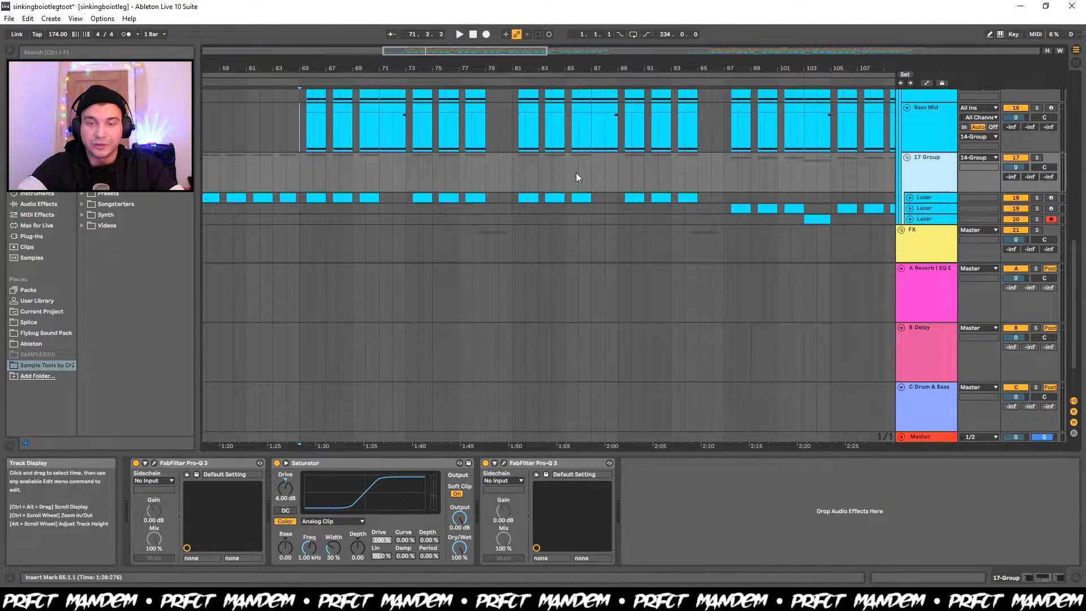
drag(304, 148, 451, 196)
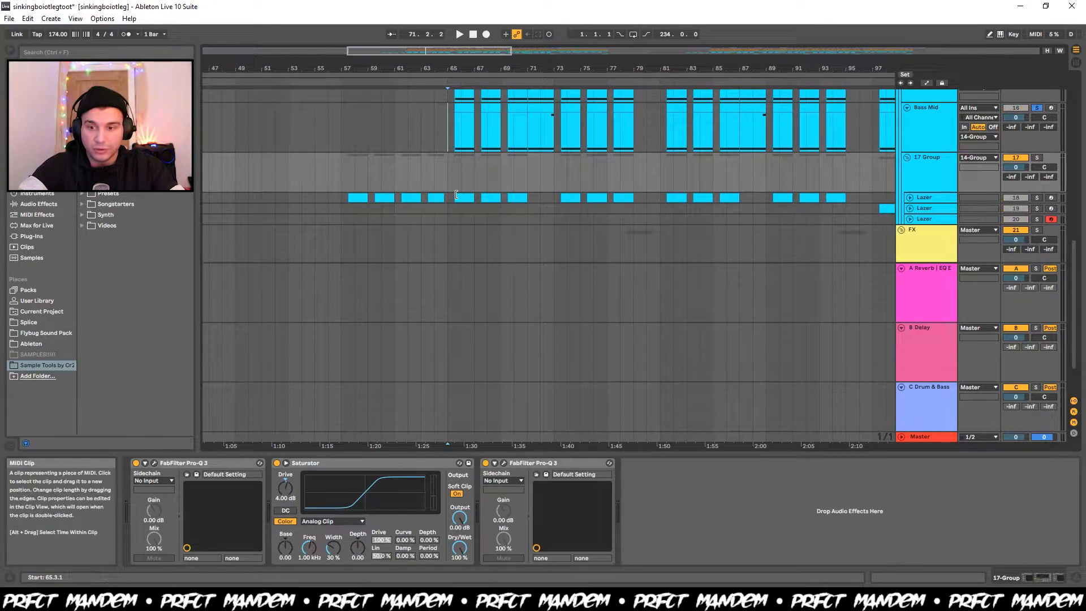
click(910, 197)
click(910, 248)
scroll(909, 248, down, 2)
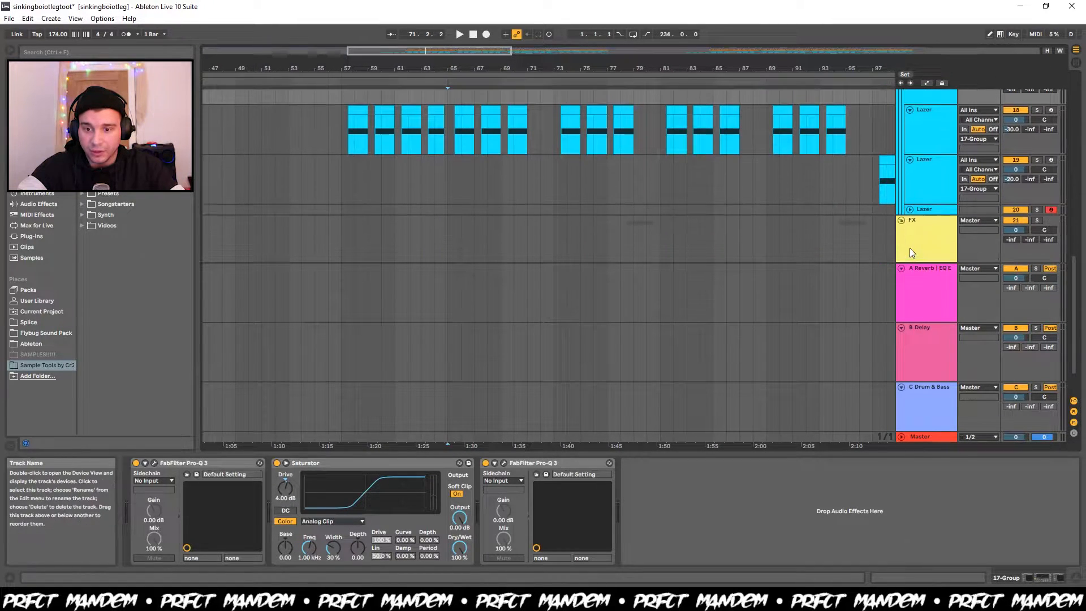
click(910, 210)
scroll(625, 186, up, 2)
scroll(624, 185, down, 1)
scroll(418, 164, down, 3)
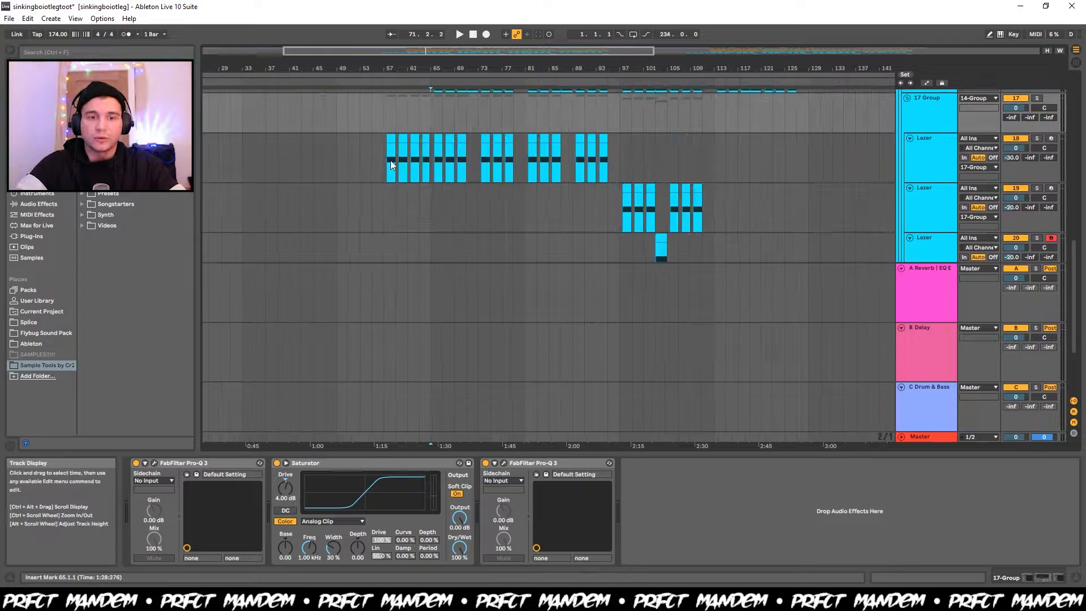
Solo the first Lazer track and listen to its clips from bar 65.
click(435, 167)
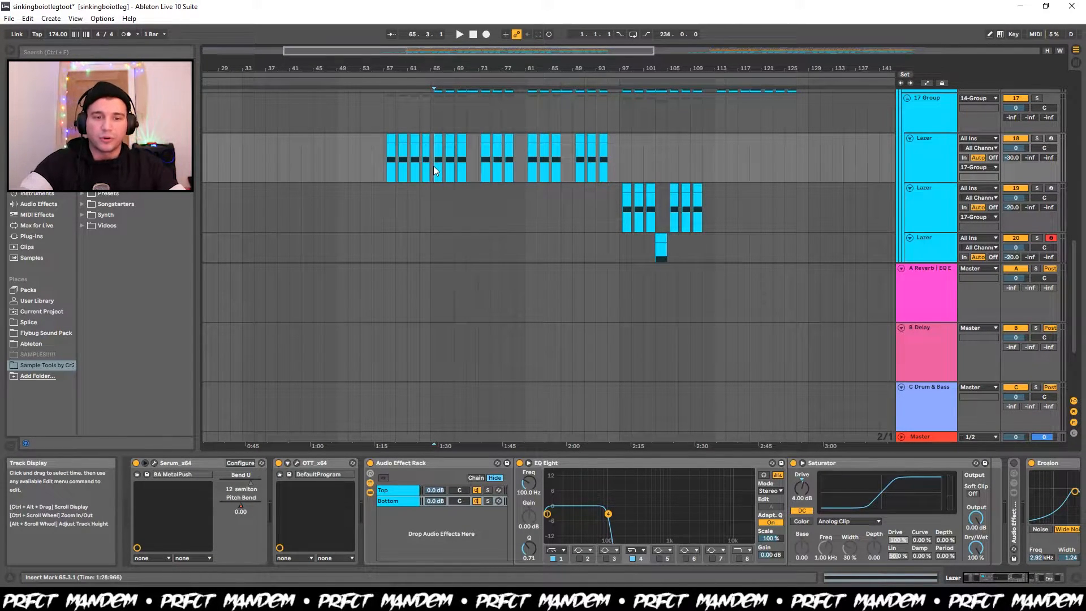
key(s)
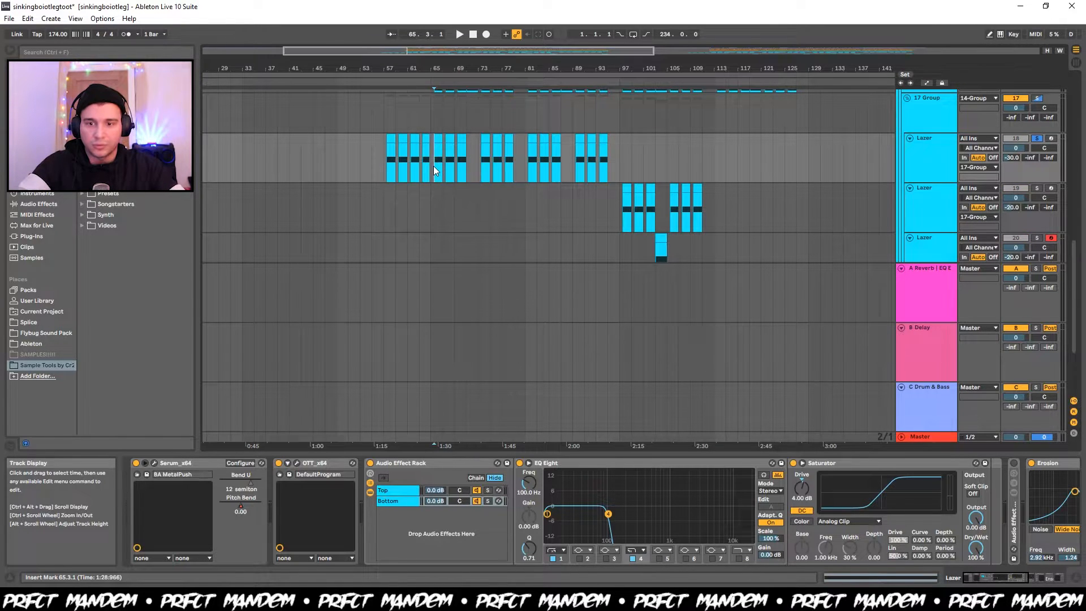
key(plus)
key(space)
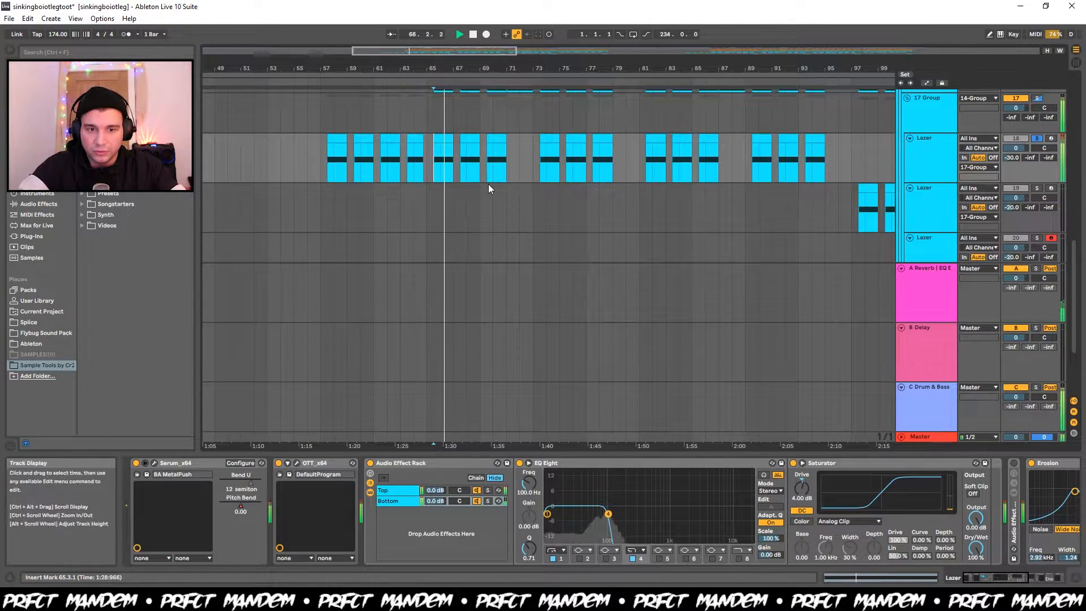
scroll(489, 186, right, 2)
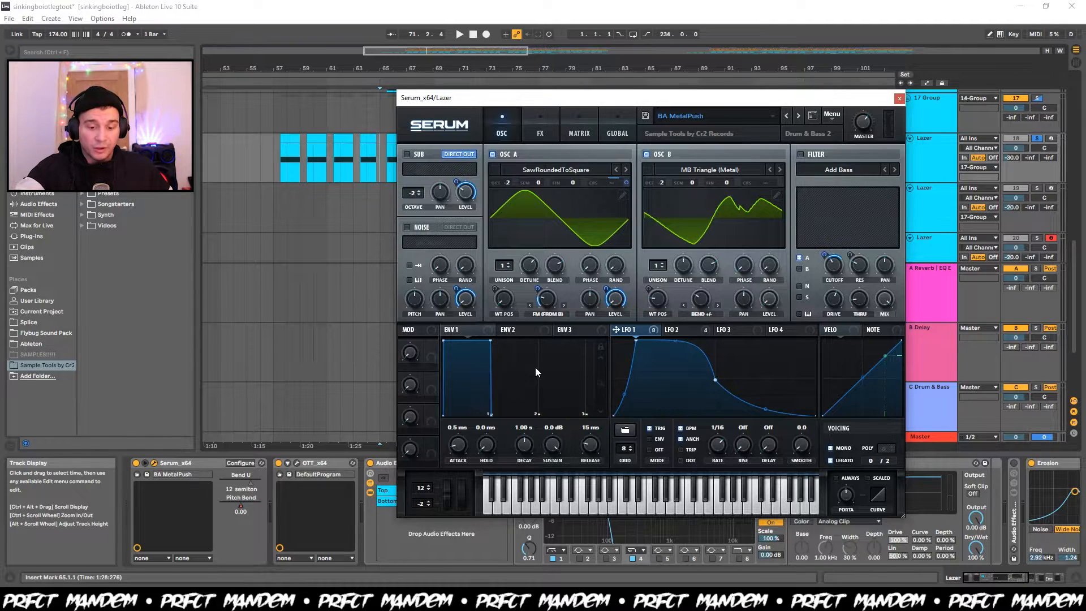
Listen to the soloed Lazer with its Serum open, raise OSC A's unison to 16 voices and listen again.
key(space)
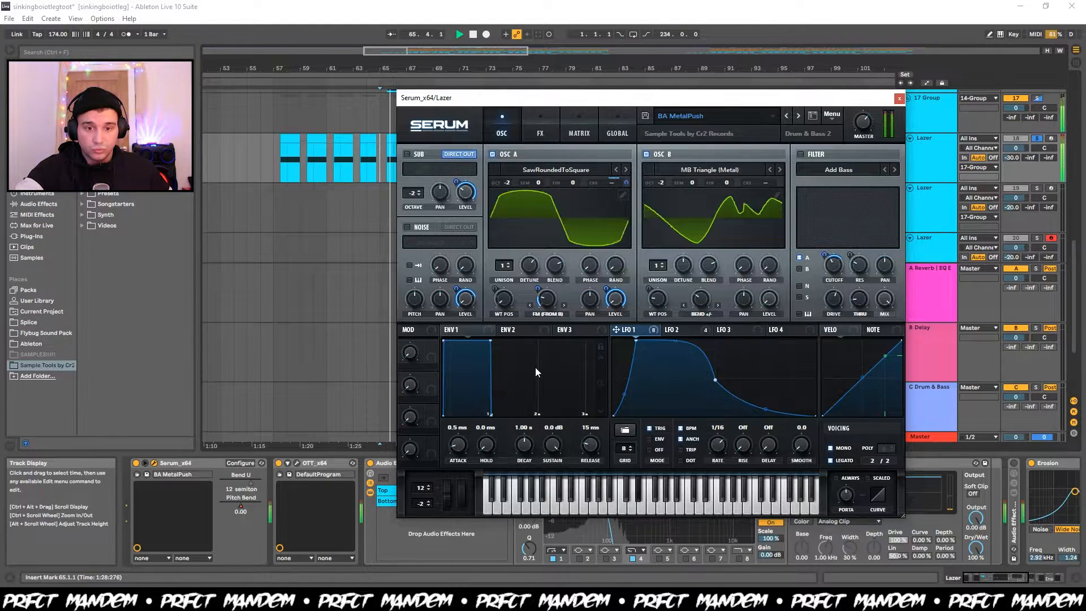
key(space)
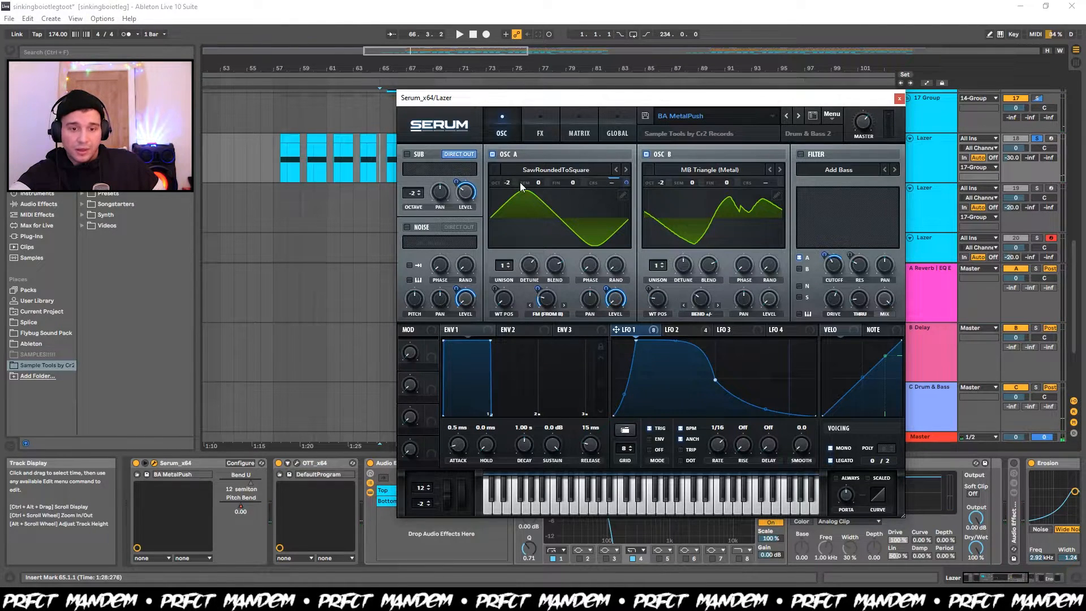
drag(503, 270, 548, 109)
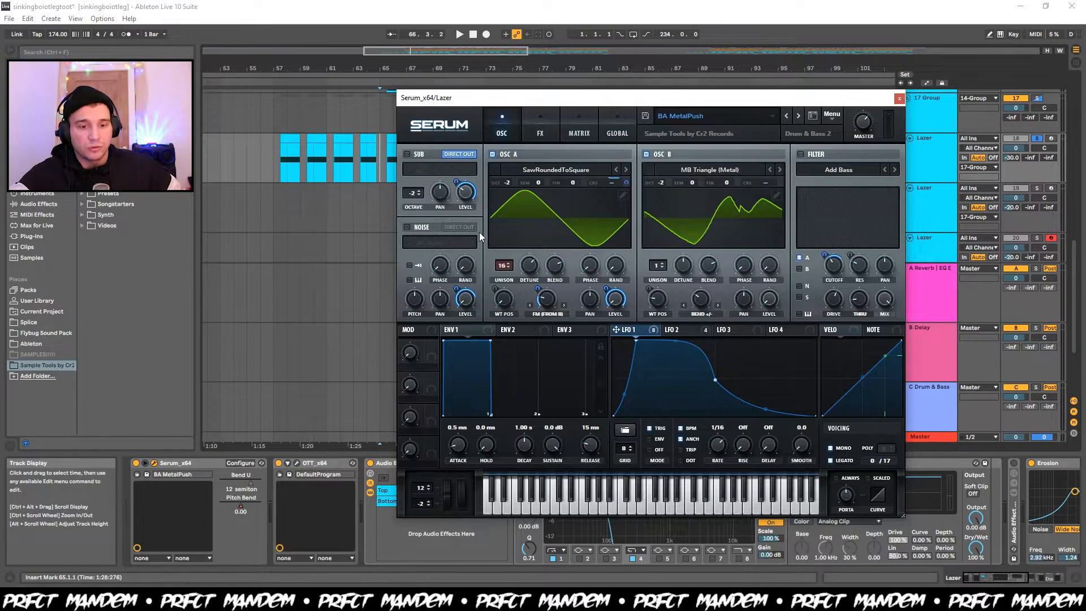
key(space)
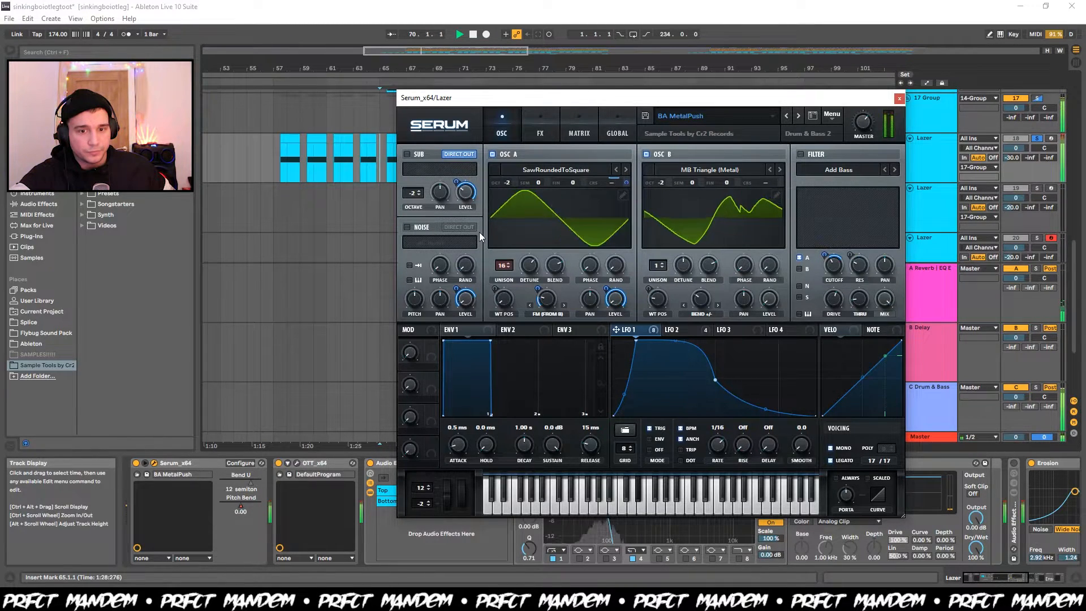
key(space)
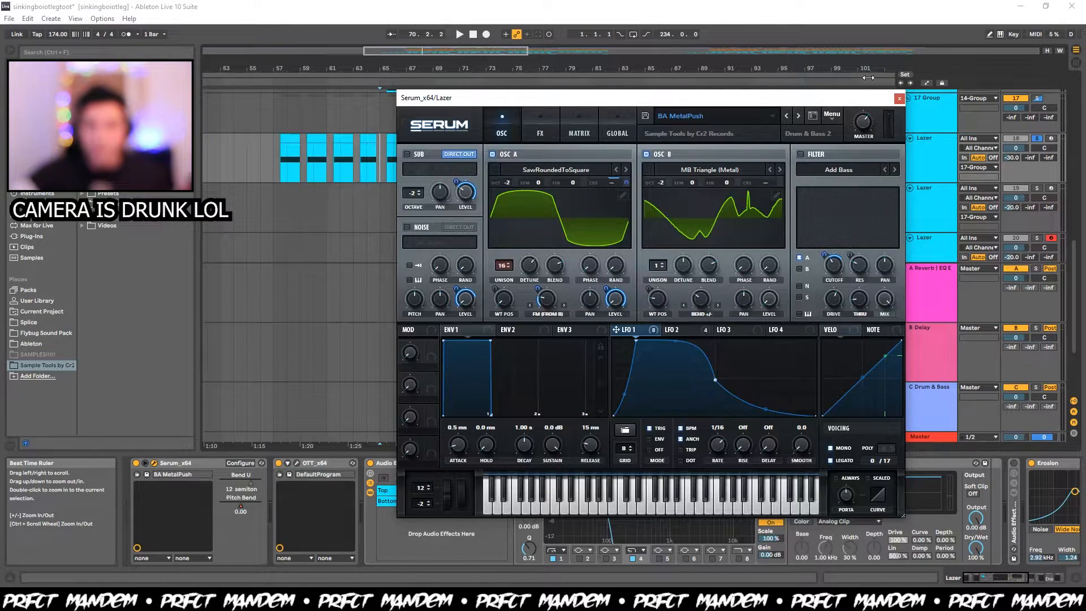
Turn on Mono in the Master track's Utility and listen to the soloed Lazer from bar 65.
click(932, 438)
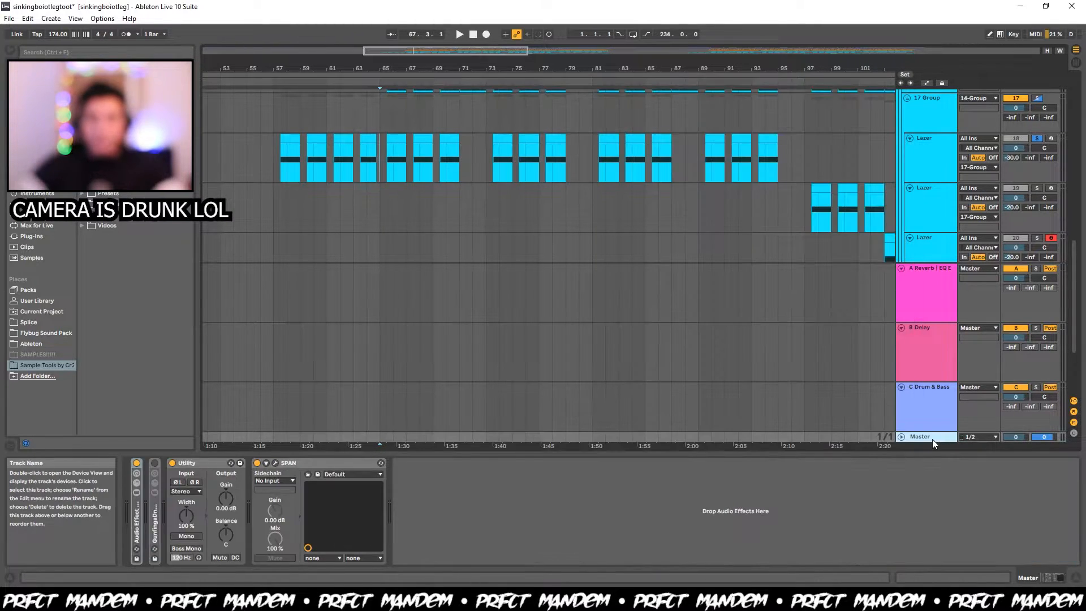
click(933, 164)
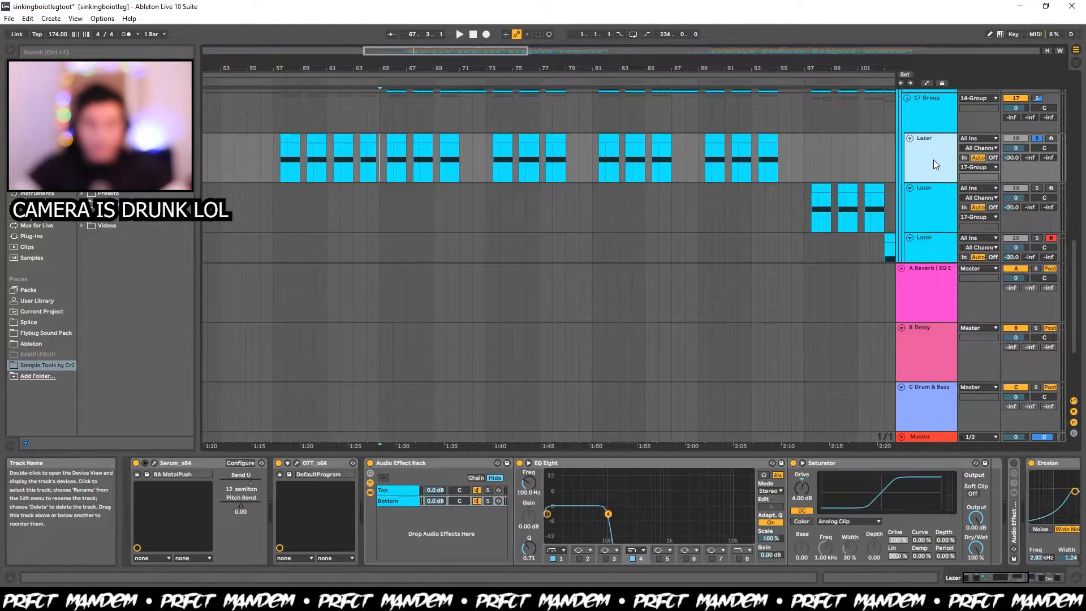
click(942, 438)
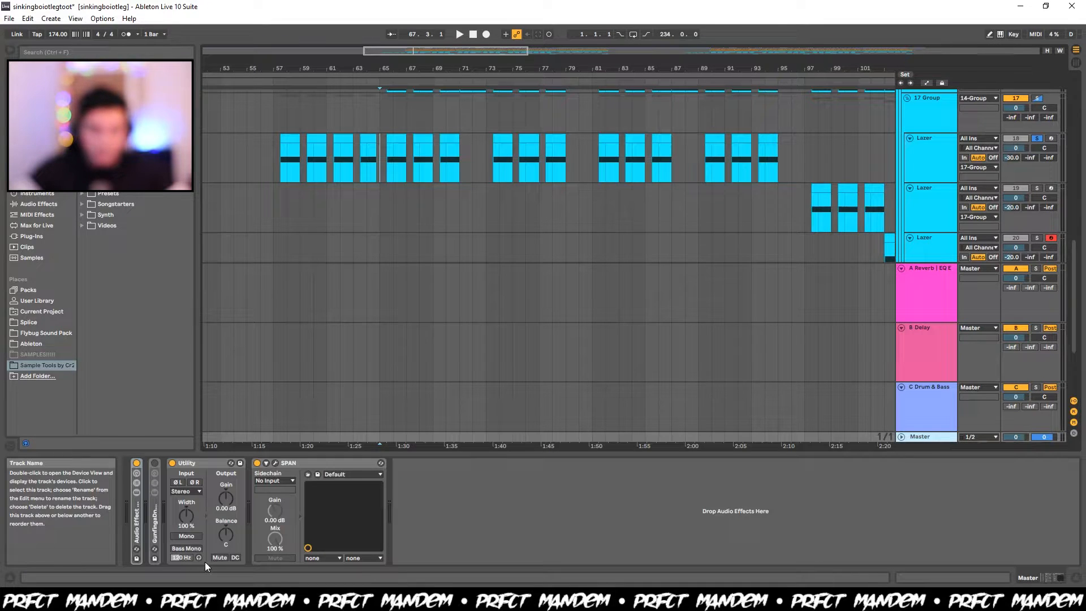
click(185, 537)
key(space)
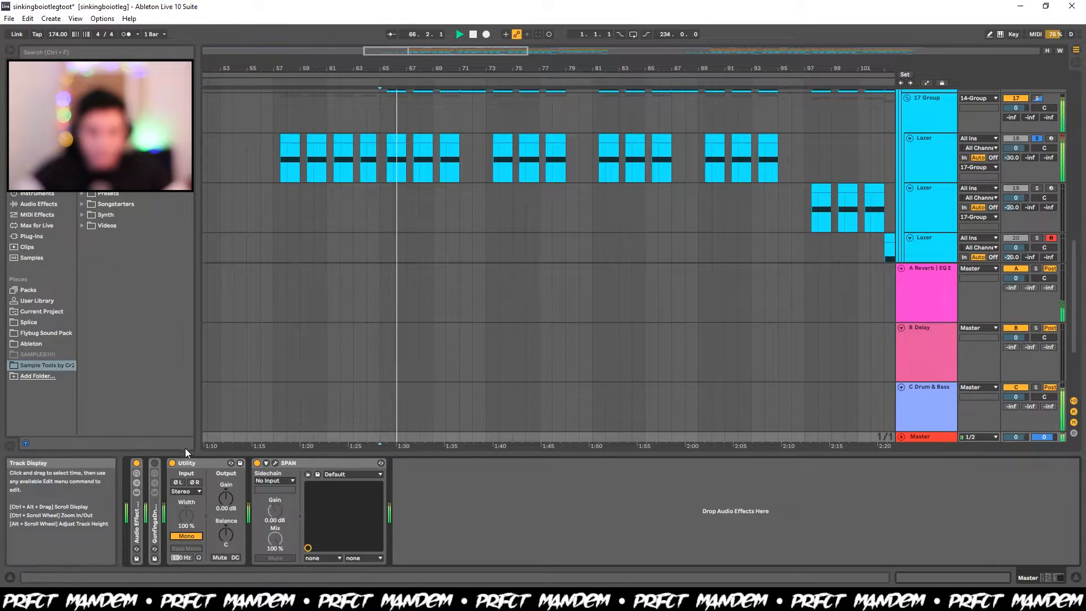
Lower OSC A's unison in the first Lazer's Serum and listen to the track in mono.
click(931, 161)
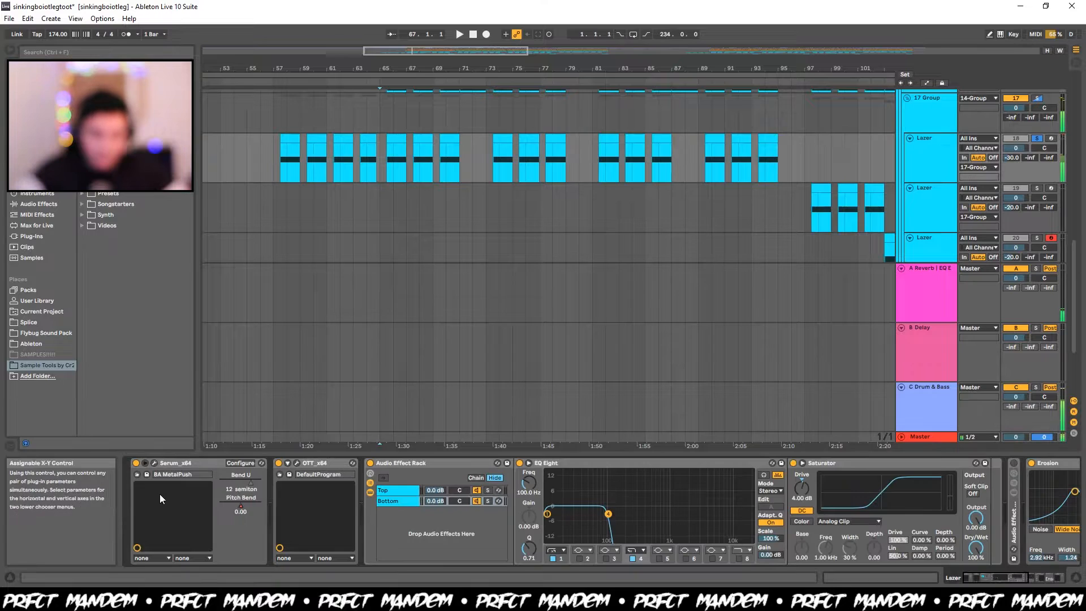
click(154, 463)
drag(505, 267, 505, 305)
click(899, 98)
key(space)
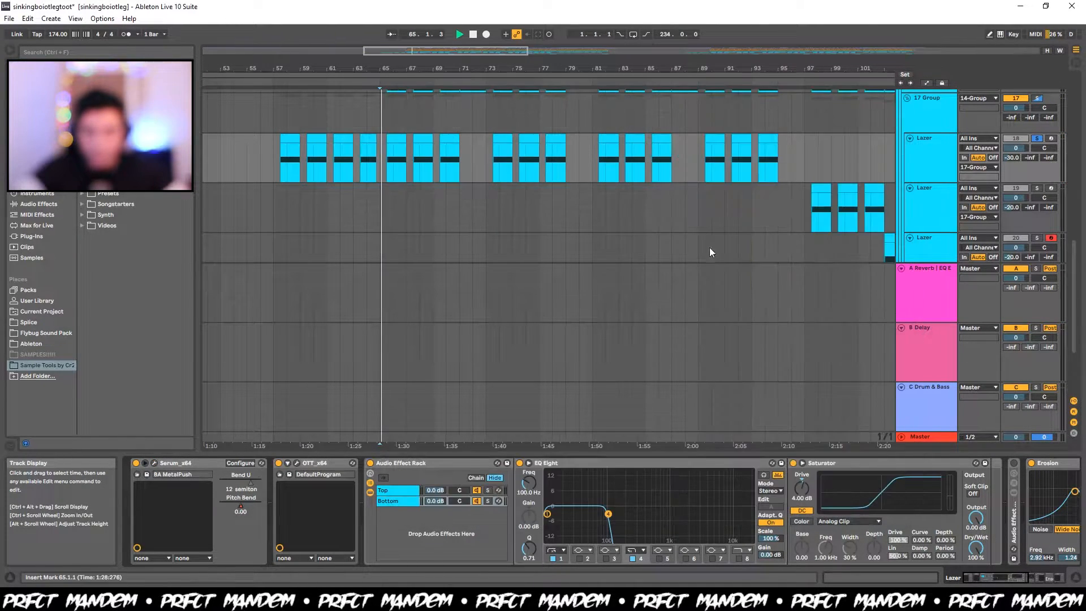
Check the Master's Utility, reopen the first Lazer's Serum and listen to the soloed track again from bar 65.
click(935, 440)
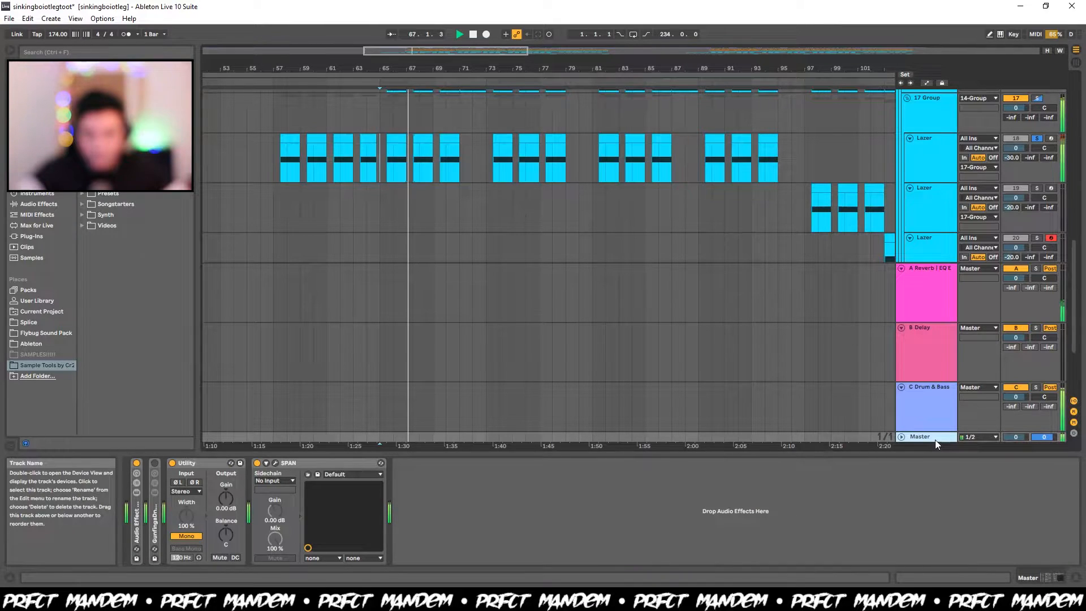
click(935, 136)
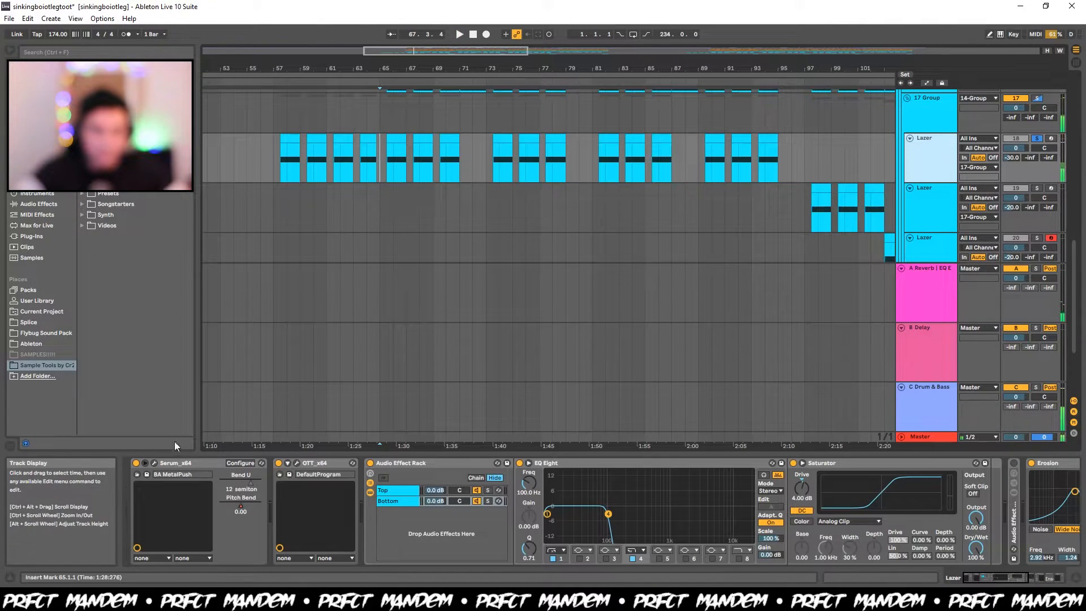
click(154, 462)
click(899, 98)
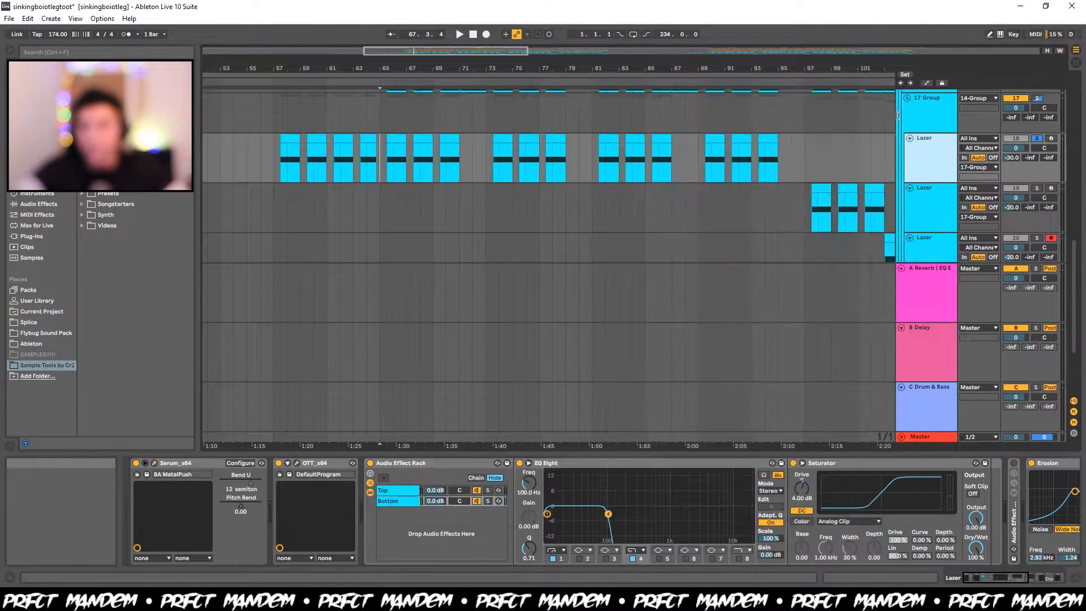
key(space)
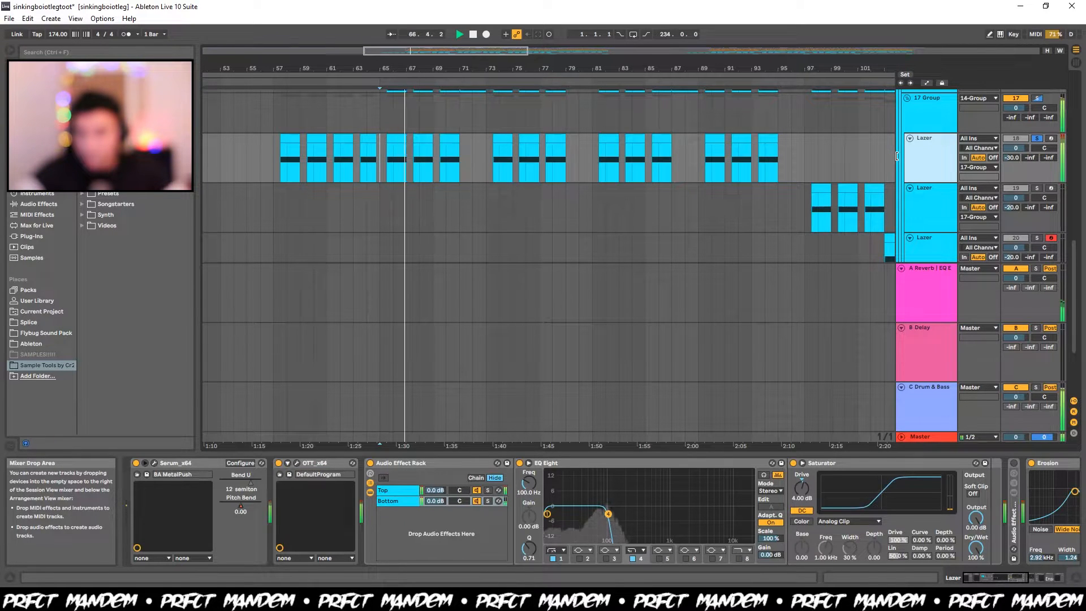
key(space)
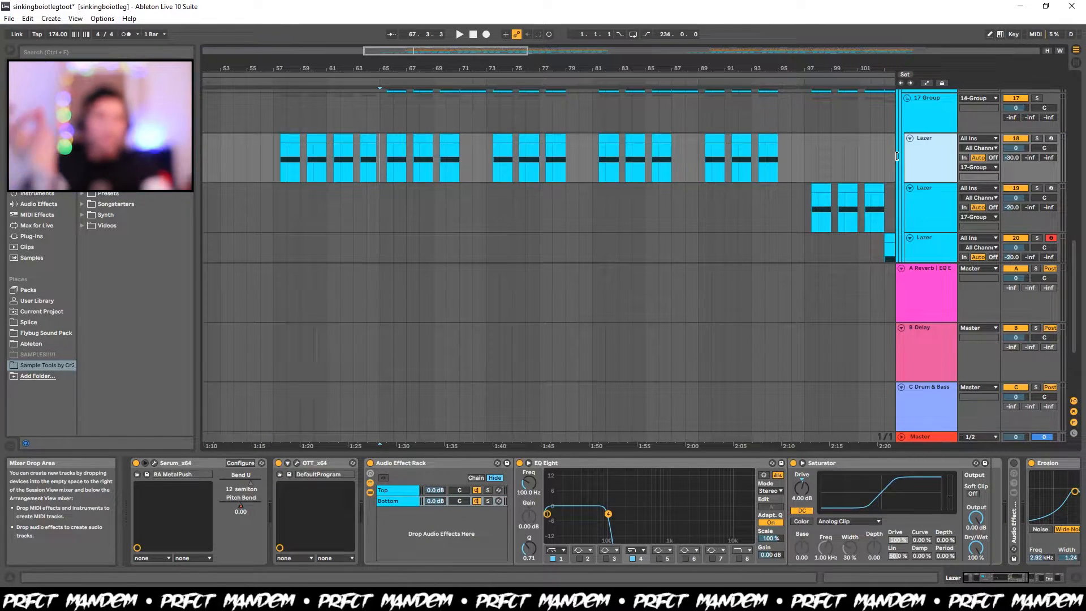
Solo the first Lazer again and watch its stereo image in Ozone 8 Imager while listening from bar 65.
key(s)
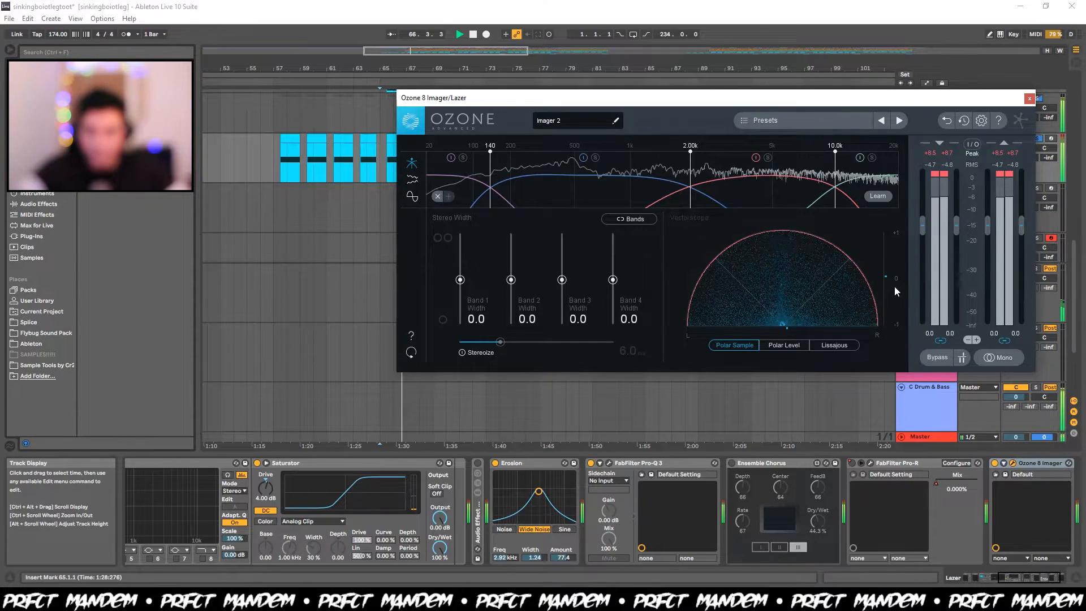
key(space)
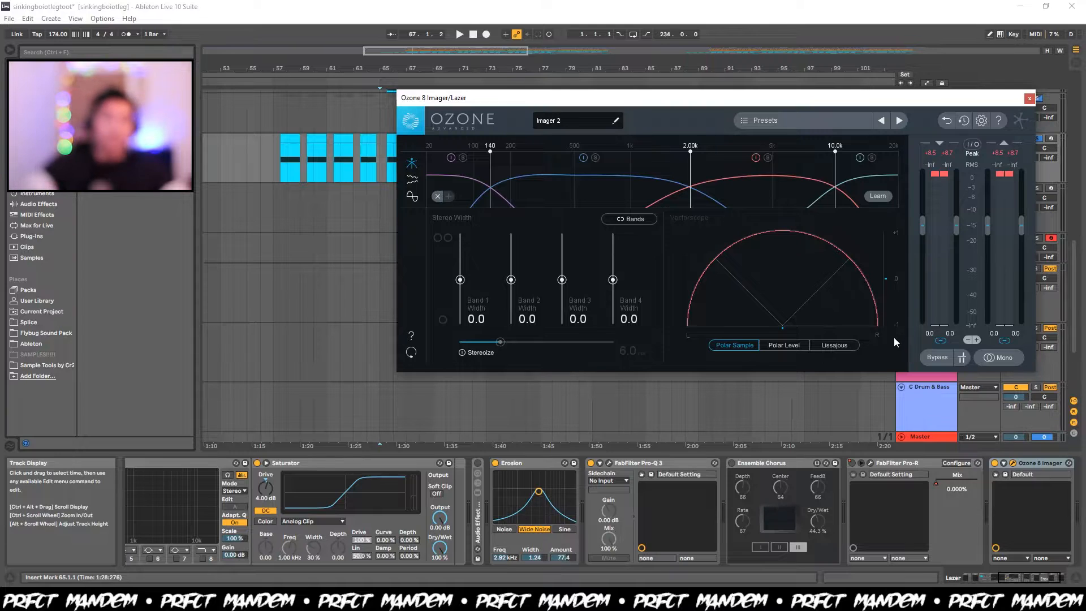
key(space)
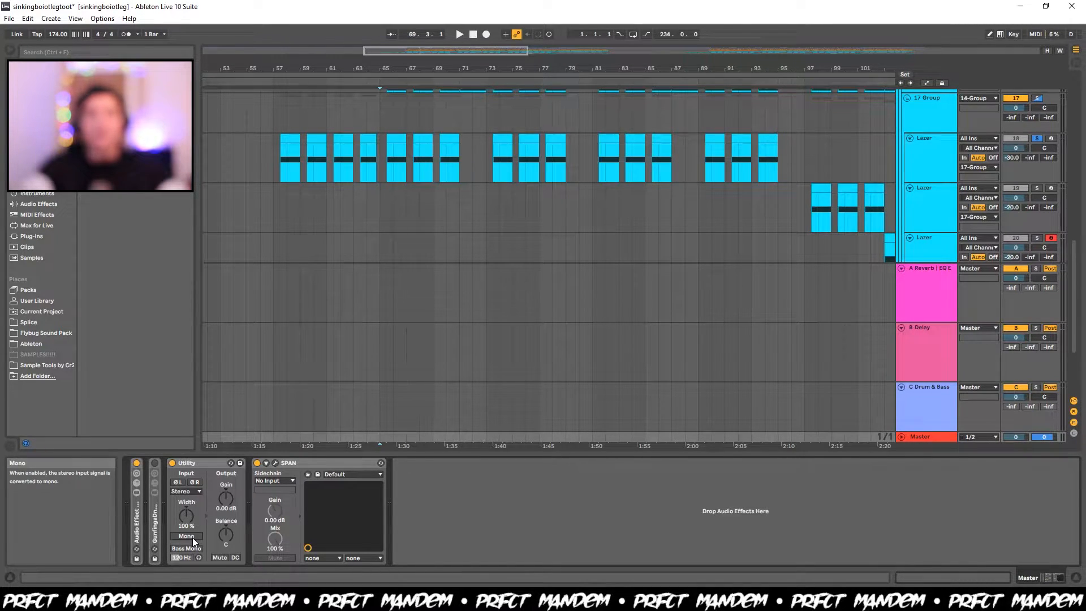
Listen to the second Lazer soloed from bar 97 and the third Lazer's clip soloed at bar 103.
click(811, 222)
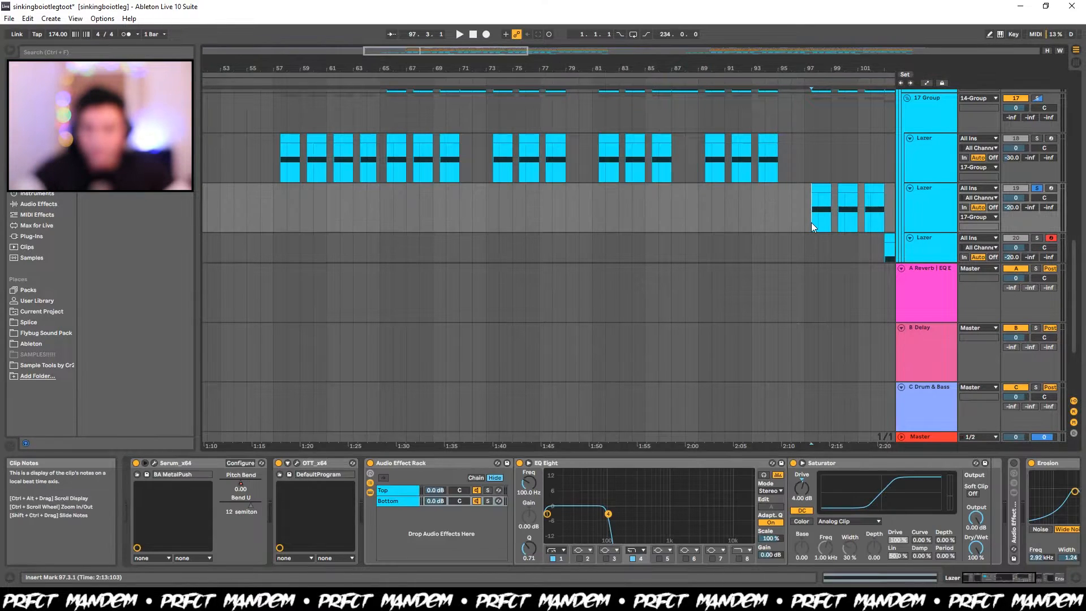
key(space)
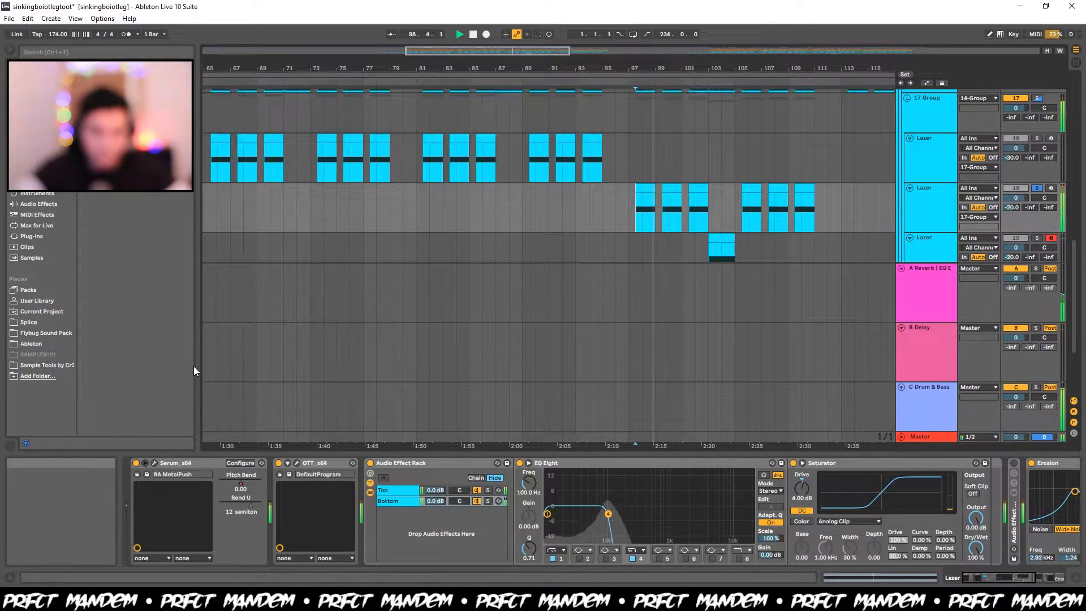
click(152, 463)
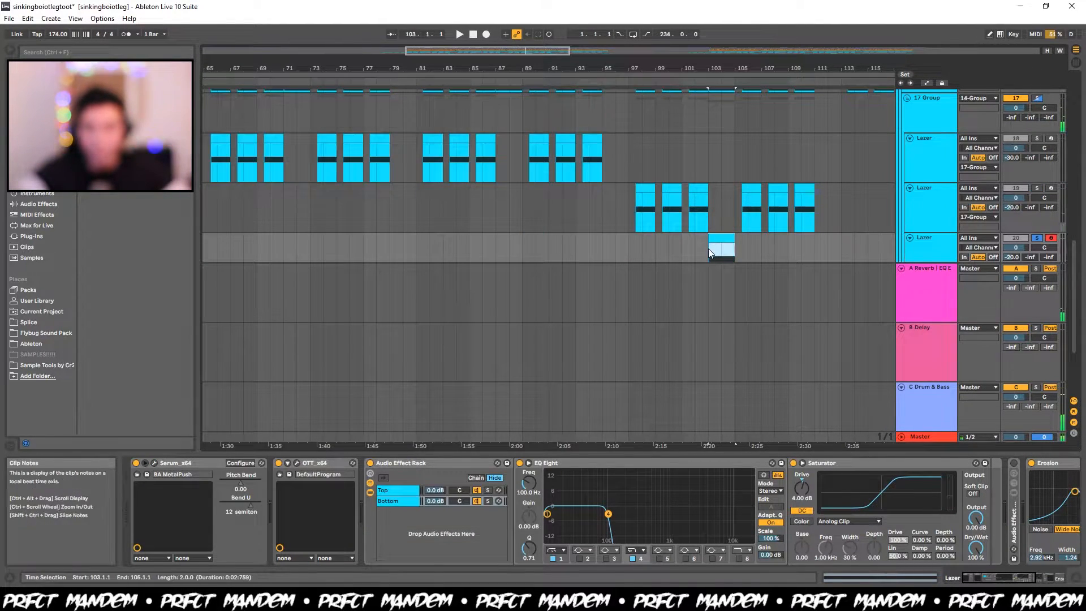
key(space)
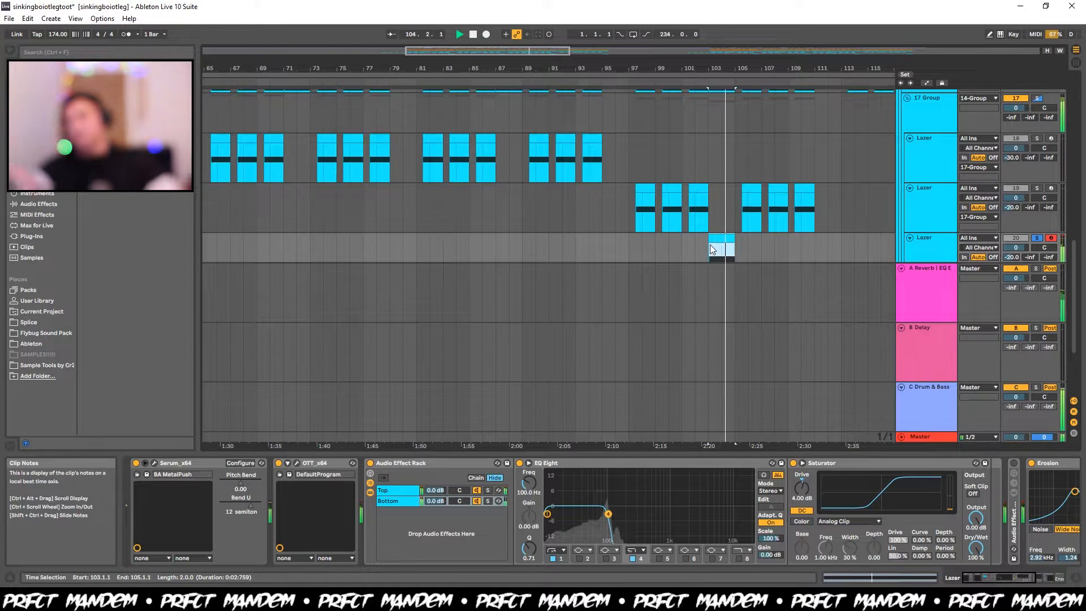
key(space)
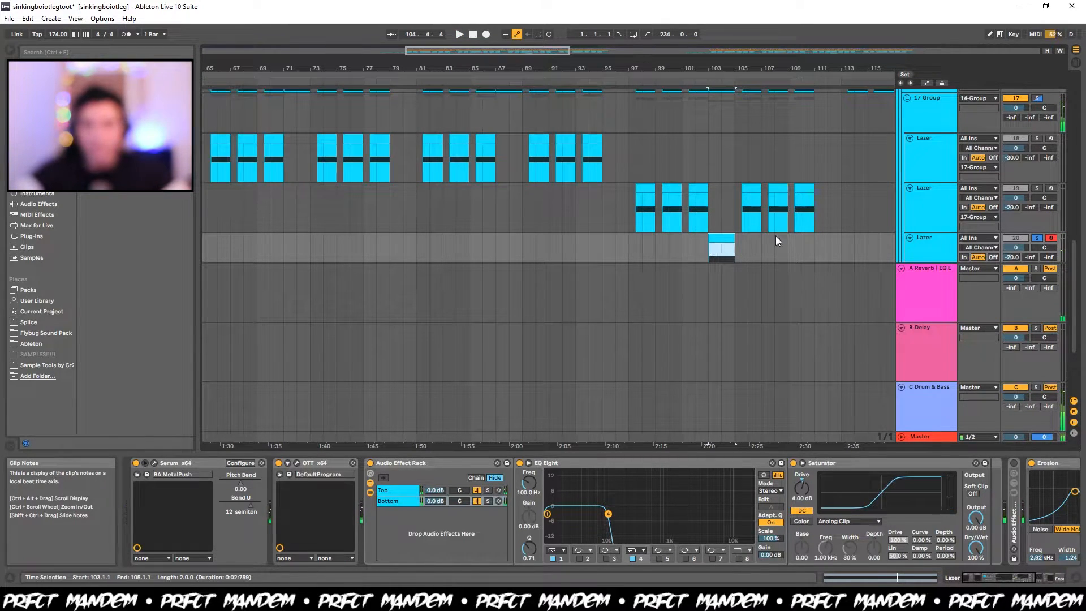
Clear the Lazer solo and compare the first Lazer from bar 65 with its reverb send at -inf and -30 dB.
click(924, 158)
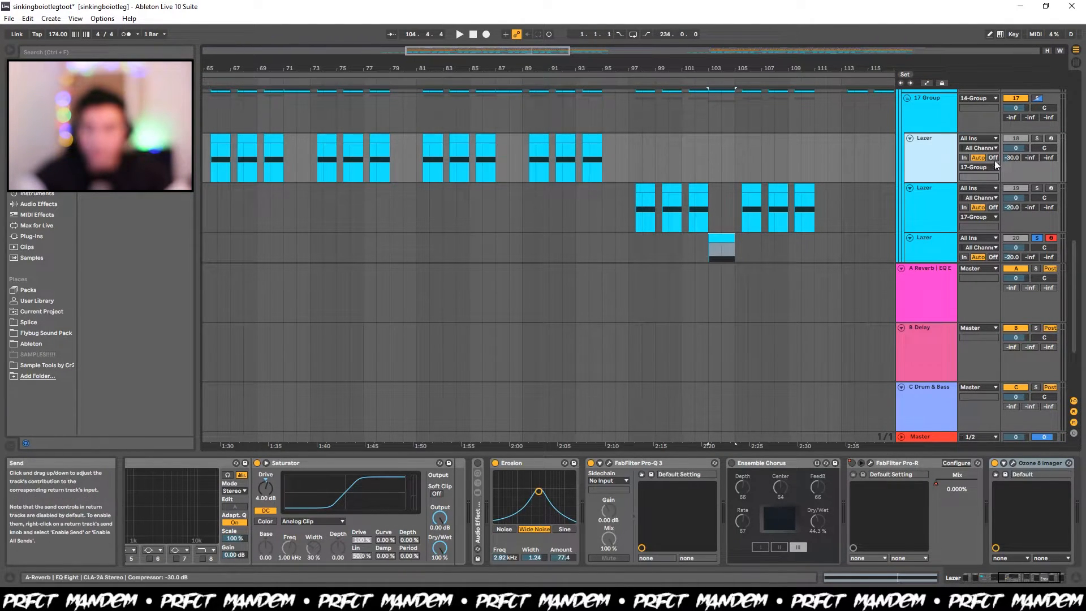
scroll(637, 167, left, 7)
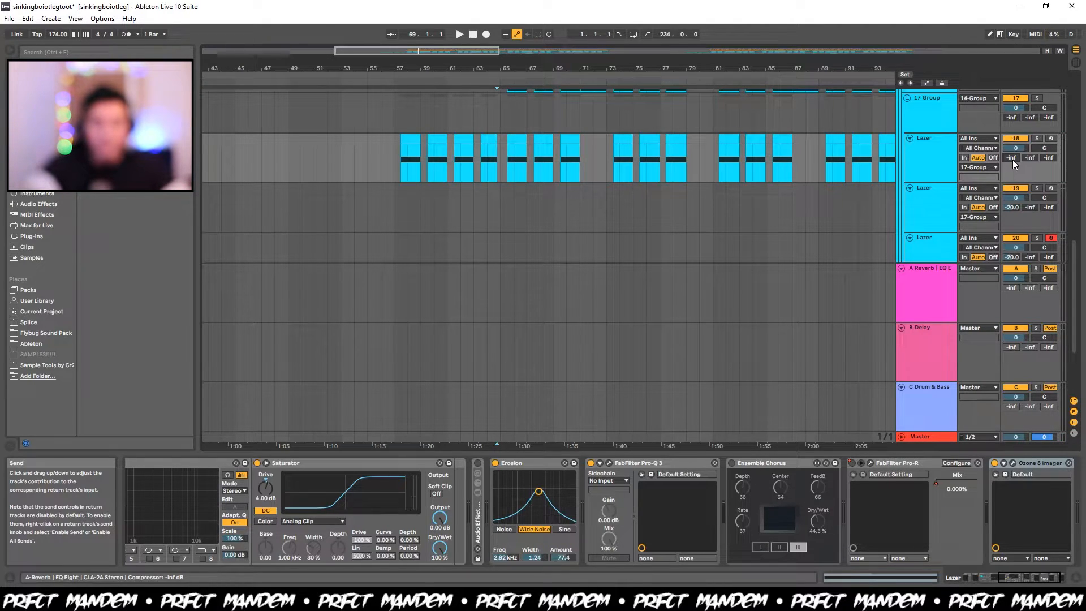
drag(1013, 160, 1012, 142)
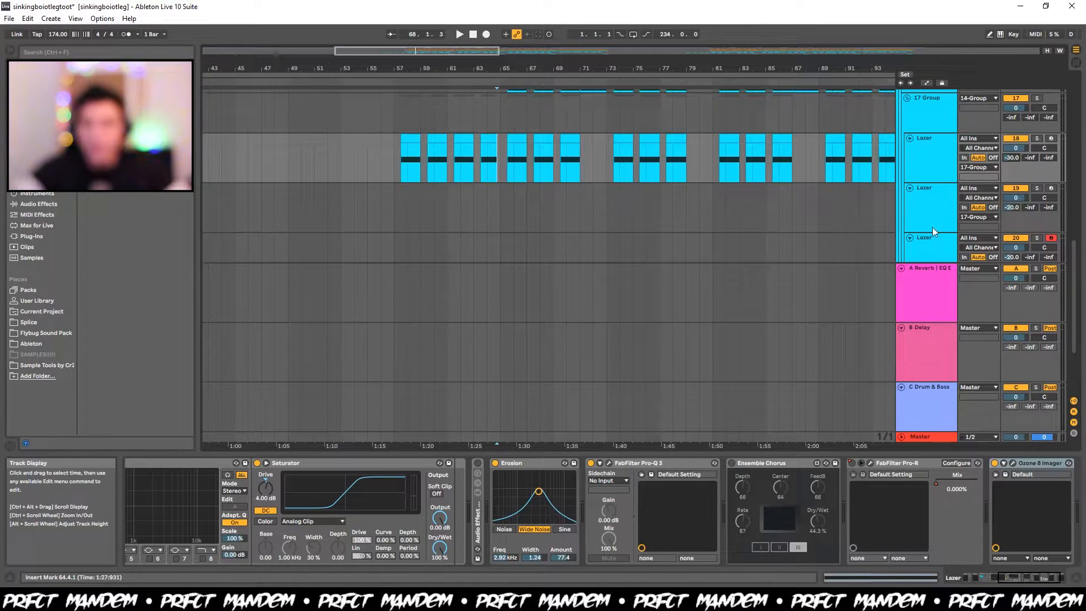
Examine the A Reverb return's effects and listen to it soloed from bar 64.4, checking its sidechain Compressor.
click(934, 297)
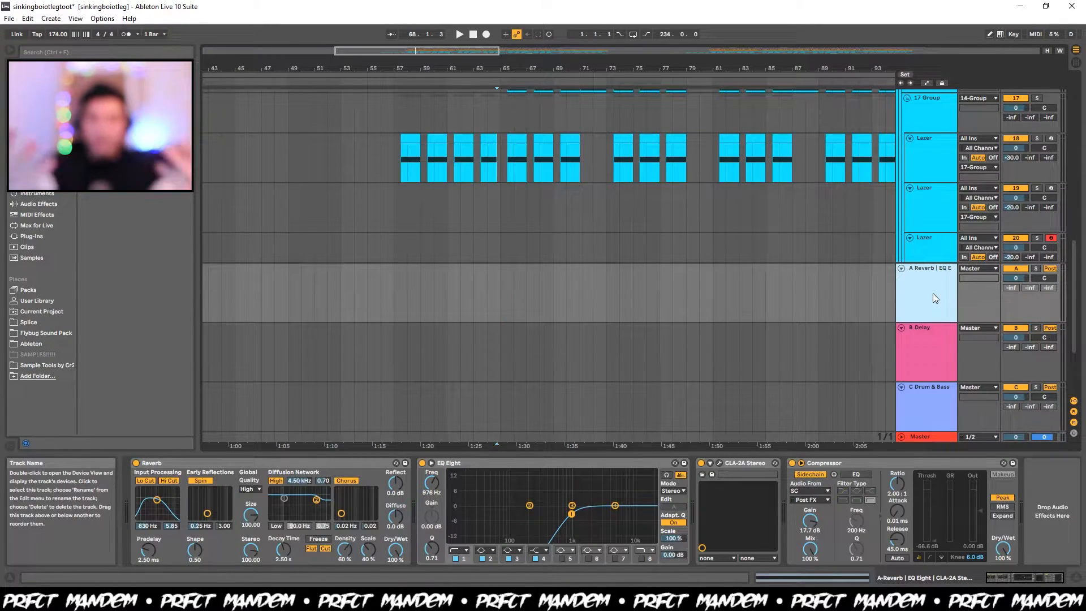
scroll(935, 213, down, 1)
scroll(936, 214, up, 1)
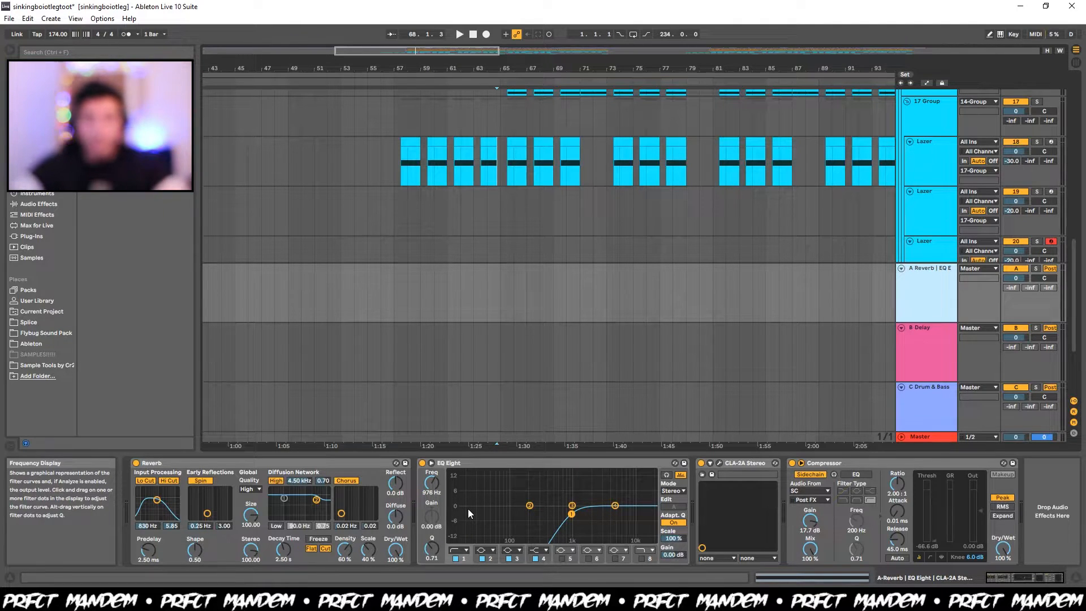
key(space)
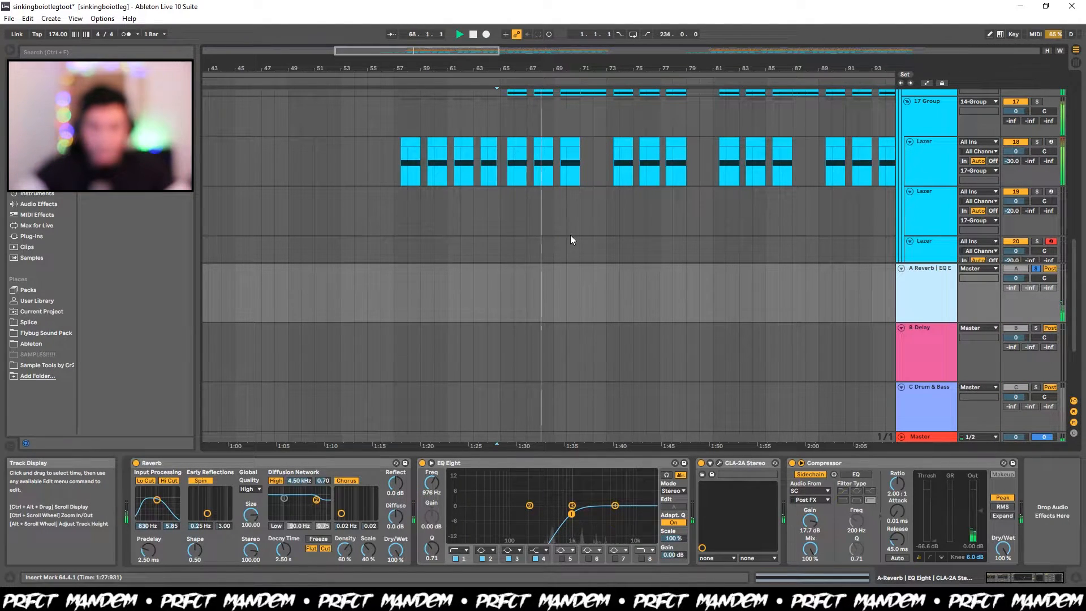
key(space)
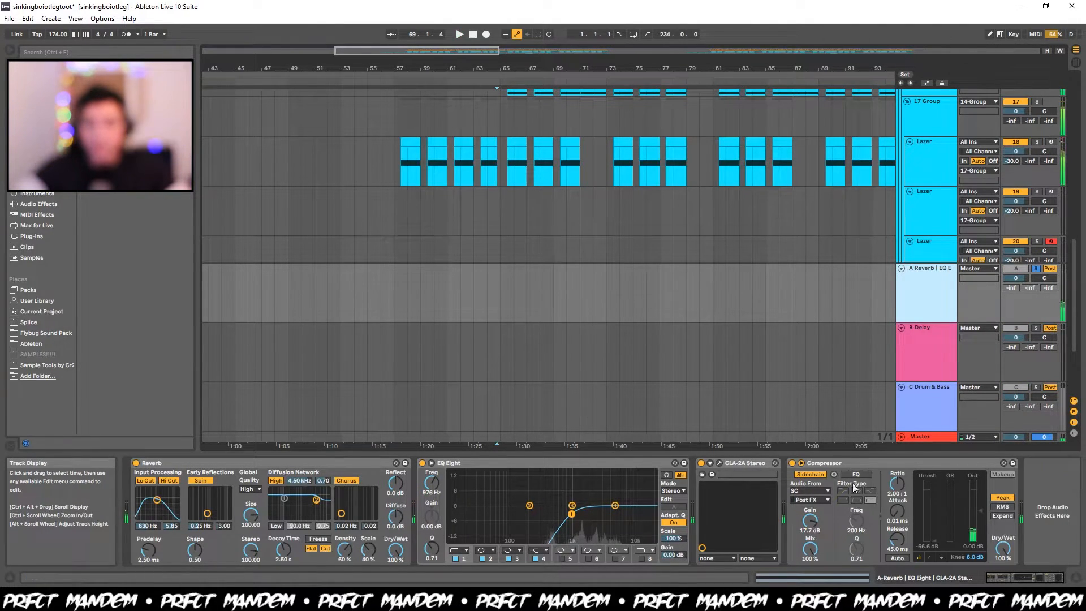
click(834, 464)
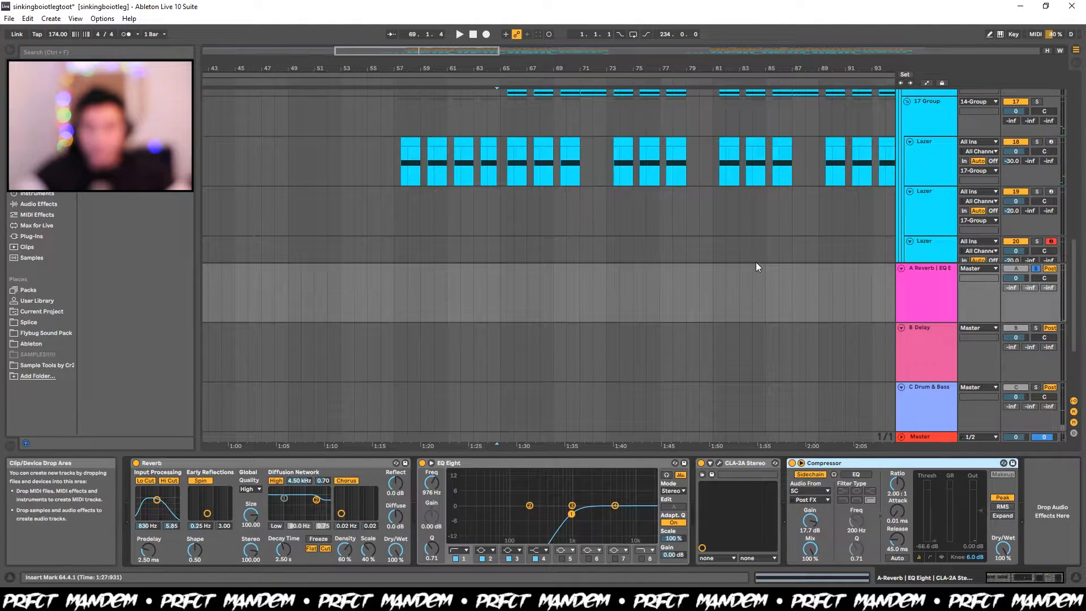
Inspect the SC sidechain track's Operator and its clips across bars 53 to 129.
scroll(755, 262, up, 8)
scroll(606, 198, down, 8)
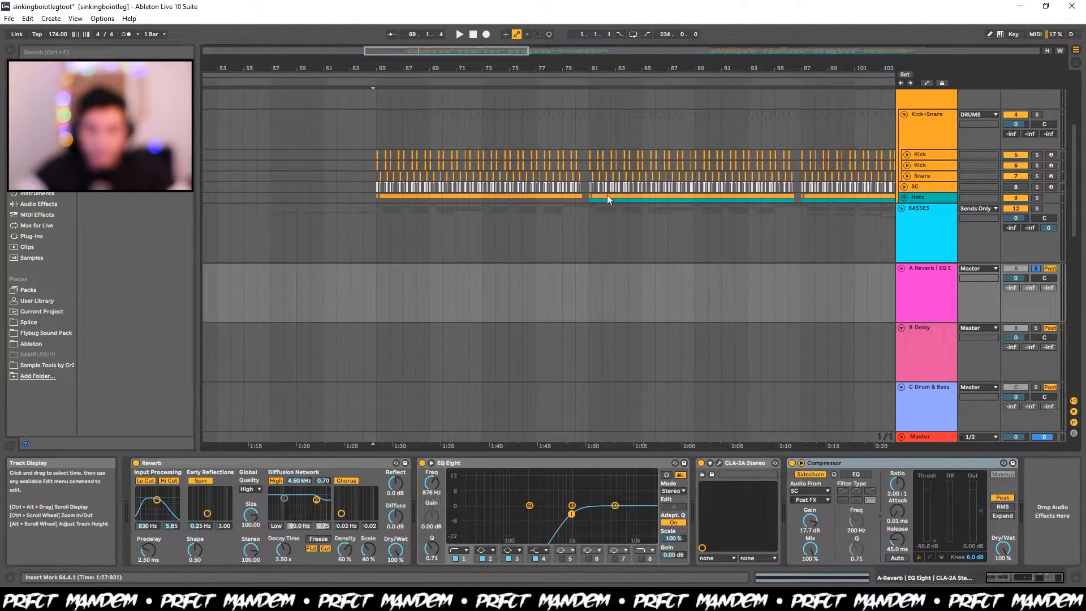
drag(541, 187, 341, 182)
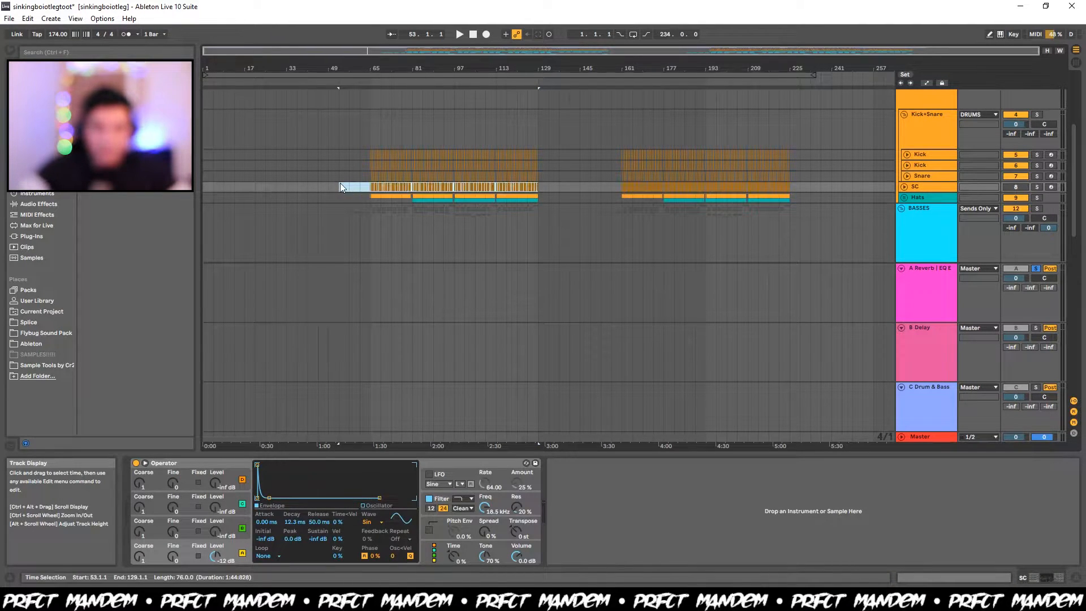
click(340, 182)
Listen to the soloed reverb return from bar 65 and bring its effect chain back into view.
scroll(341, 183, down, 8)
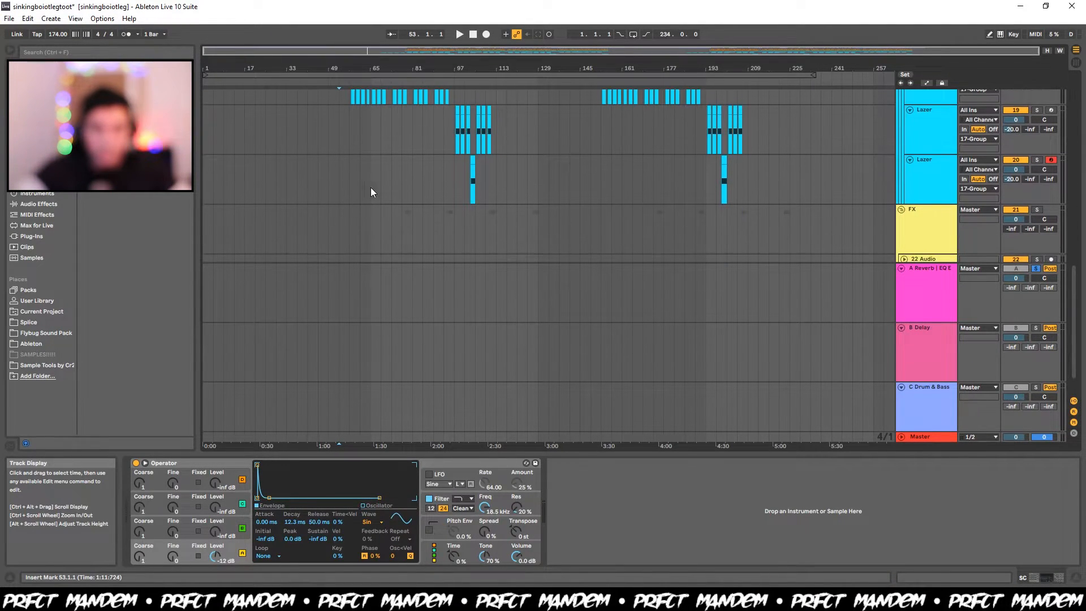
click(371, 188)
key(space)
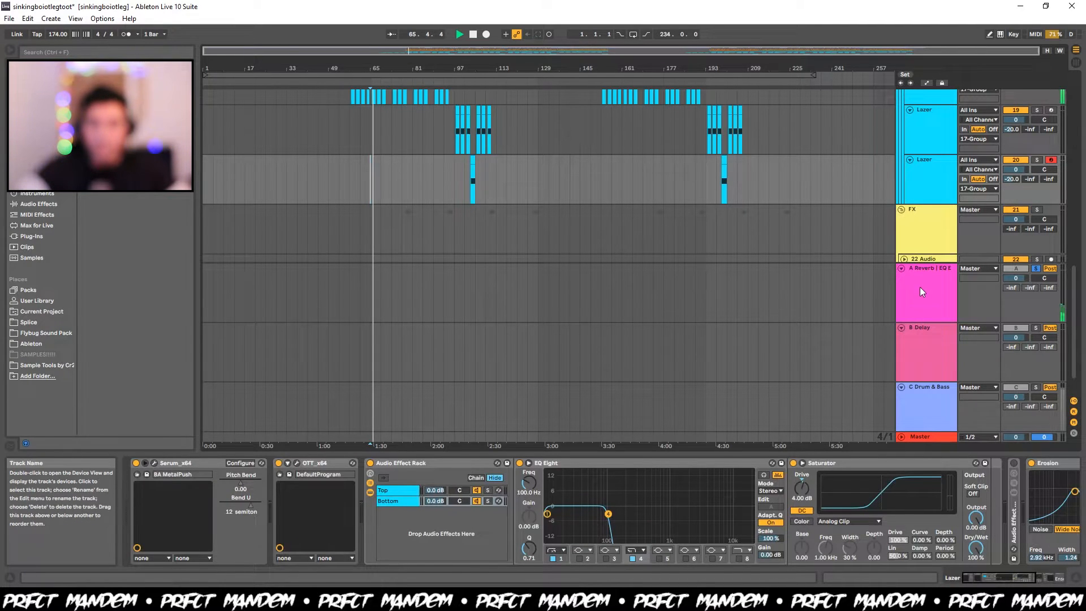
click(919, 291)
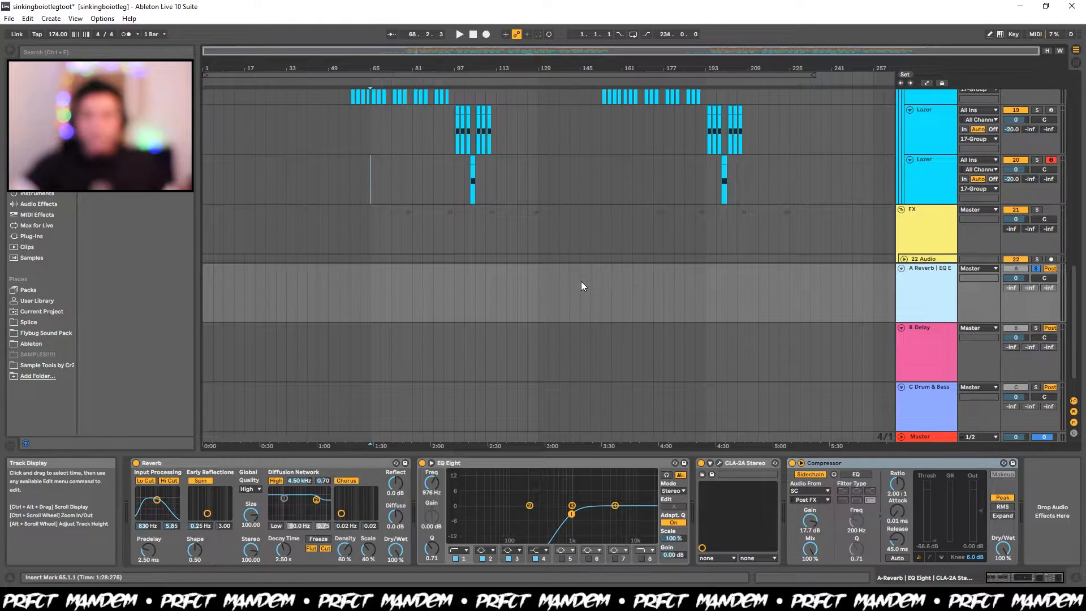
Solo the 23 Serum_x64 track in the FX group and listen to its first clip, zoomed in around bar 78.
scroll(582, 280, down, 3)
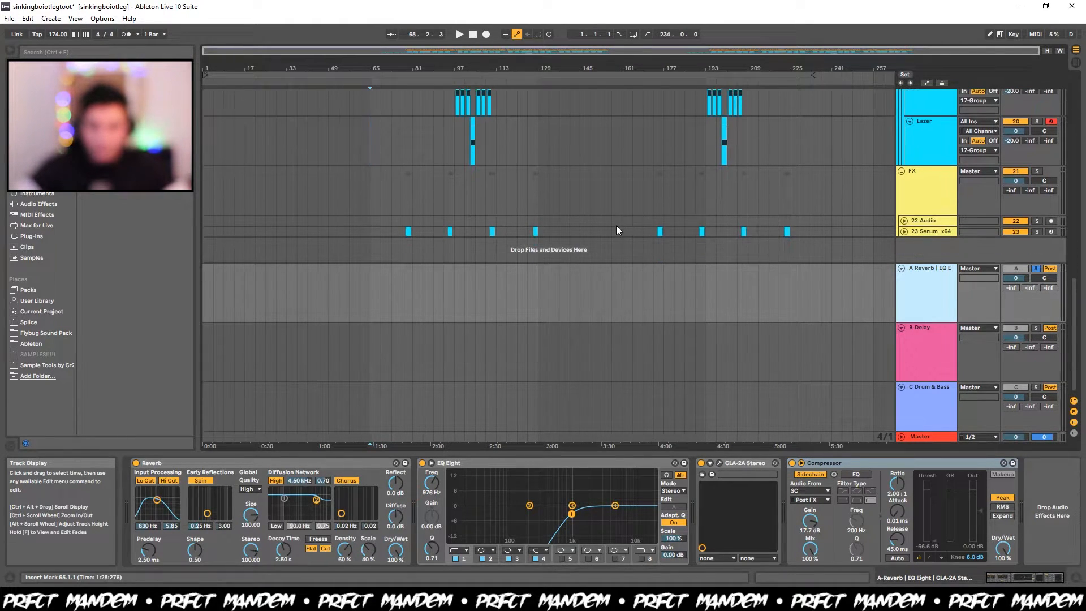
click(928, 231)
click(407, 232)
key(z)
key(space)
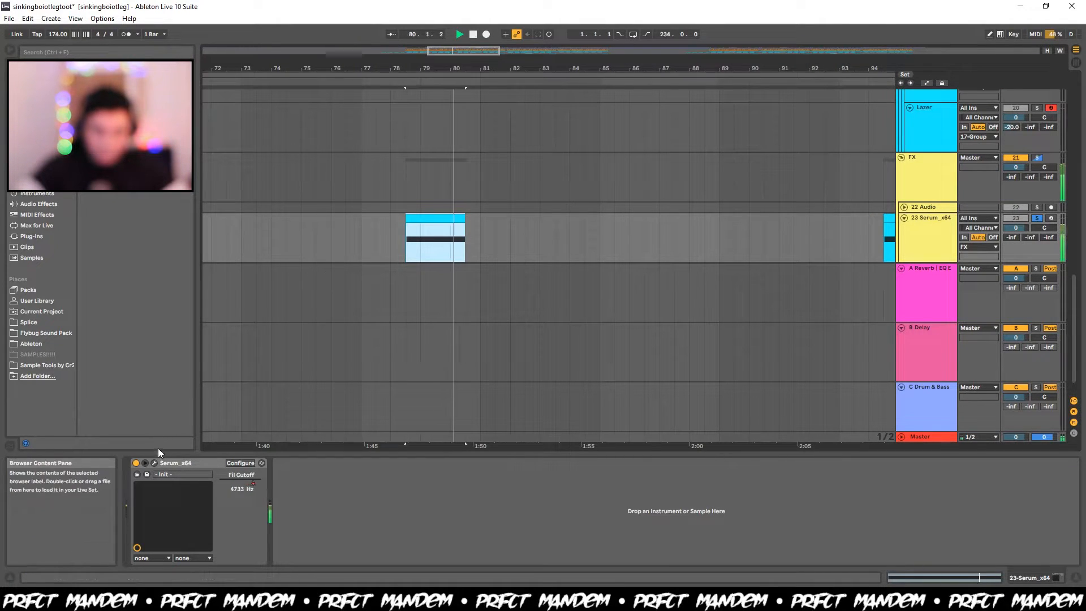
Open the FX track's Serum and watch its filter cutoff while the riser clip plays.
click(154, 462)
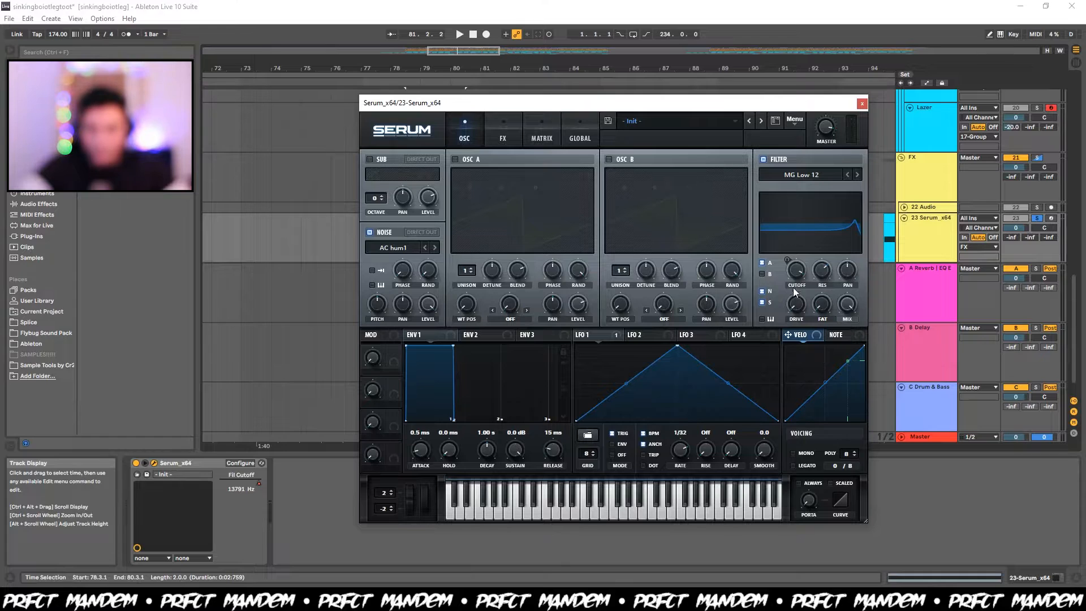
key(space)
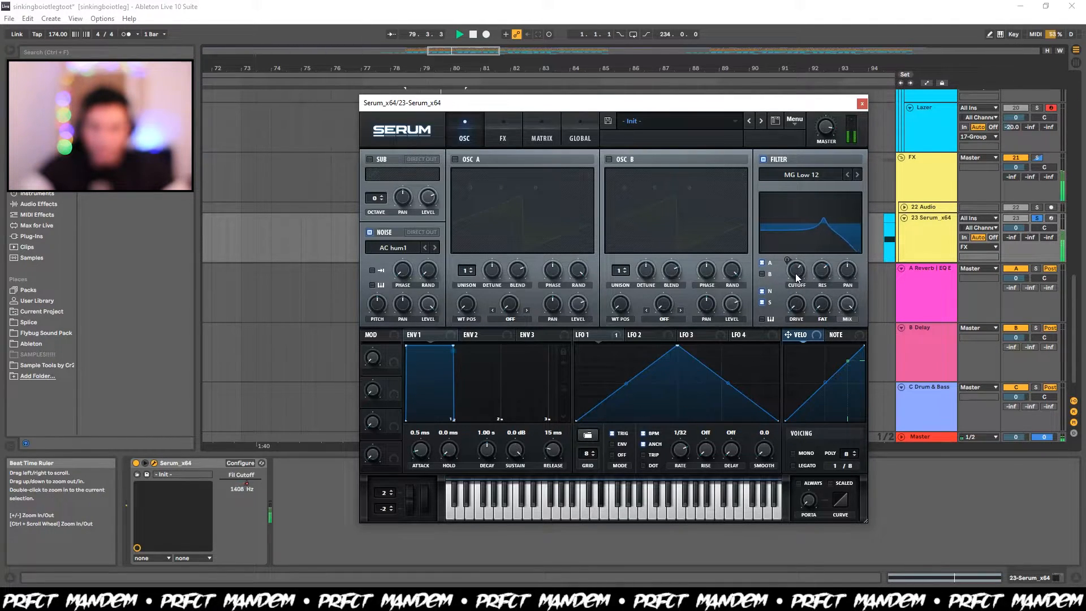
key(space)
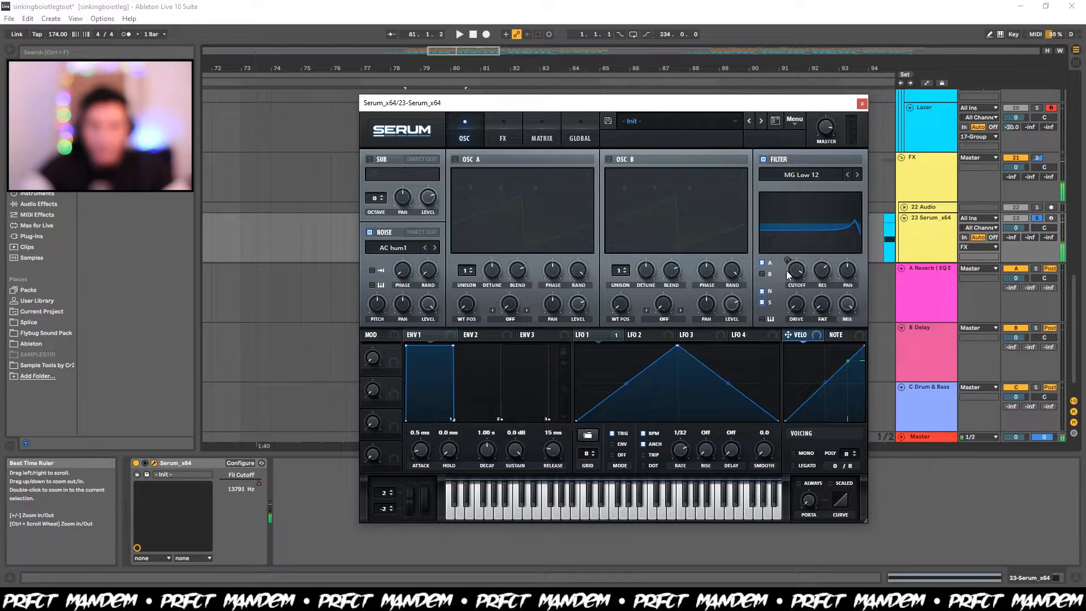
Close Serum and show the Fil Cutoff automation on the 23 Serum_x64 track.
click(861, 103)
key(a)
click(928, 237)
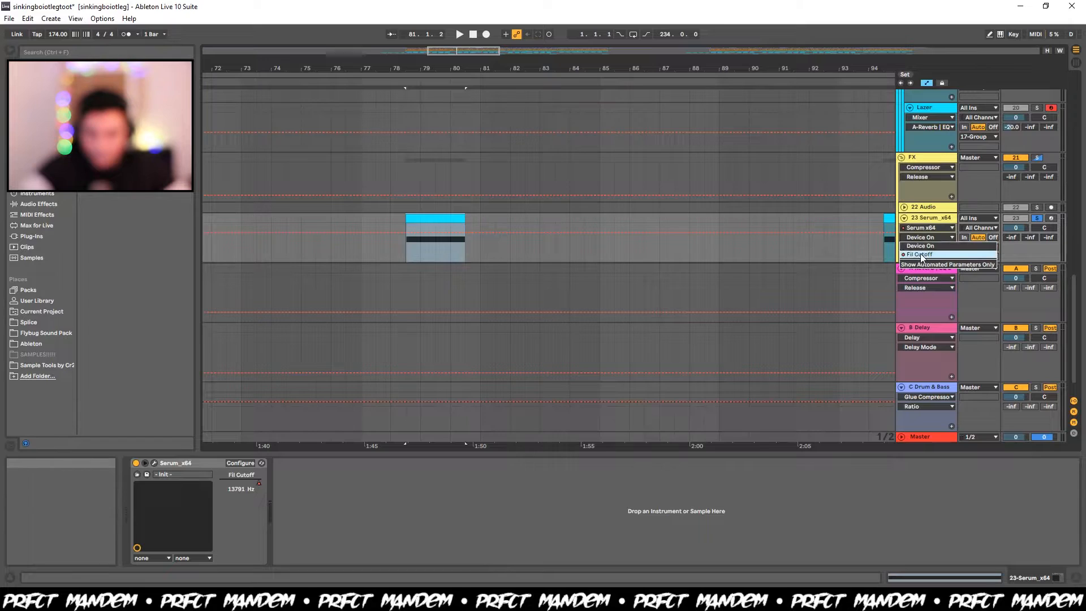
click(927, 255)
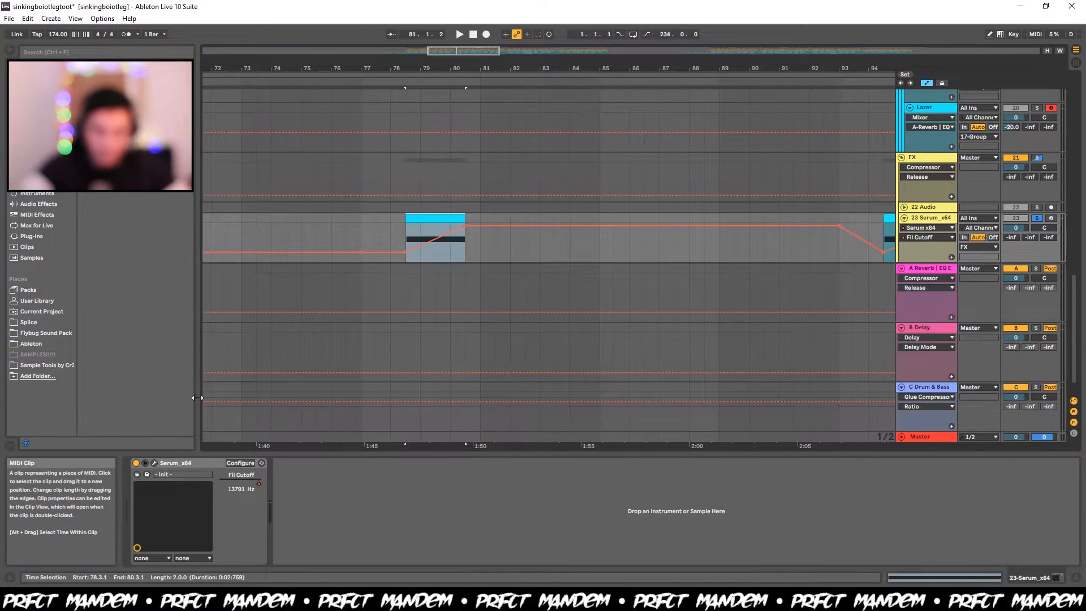
Reopen the riser's Serum, watch LFO 1 modulating the cutoff during playback, and close the synth and automation view.
click(153, 463)
click(589, 334)
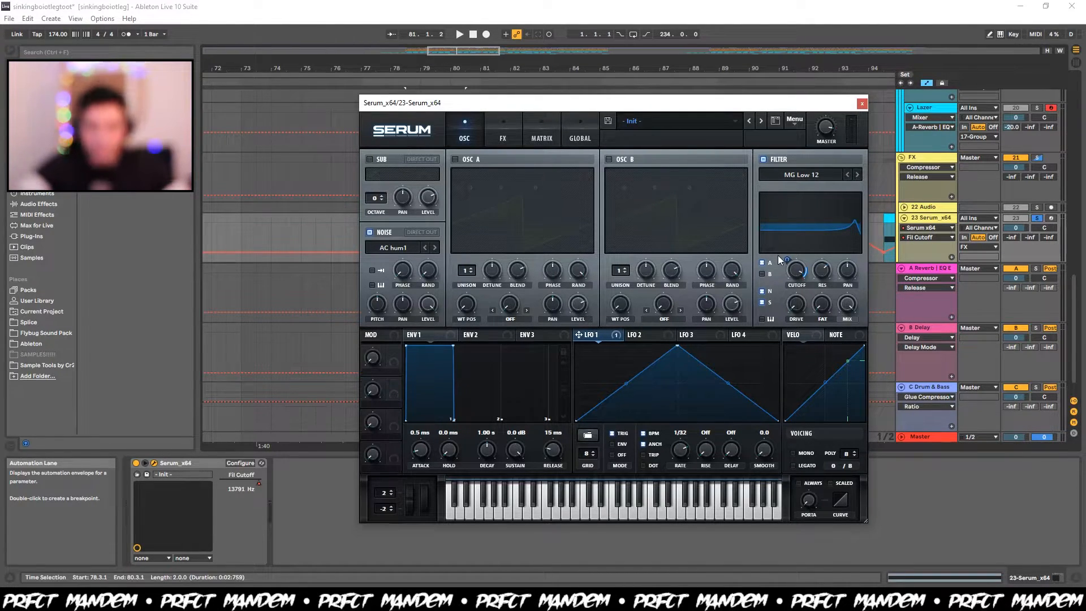
key(space)
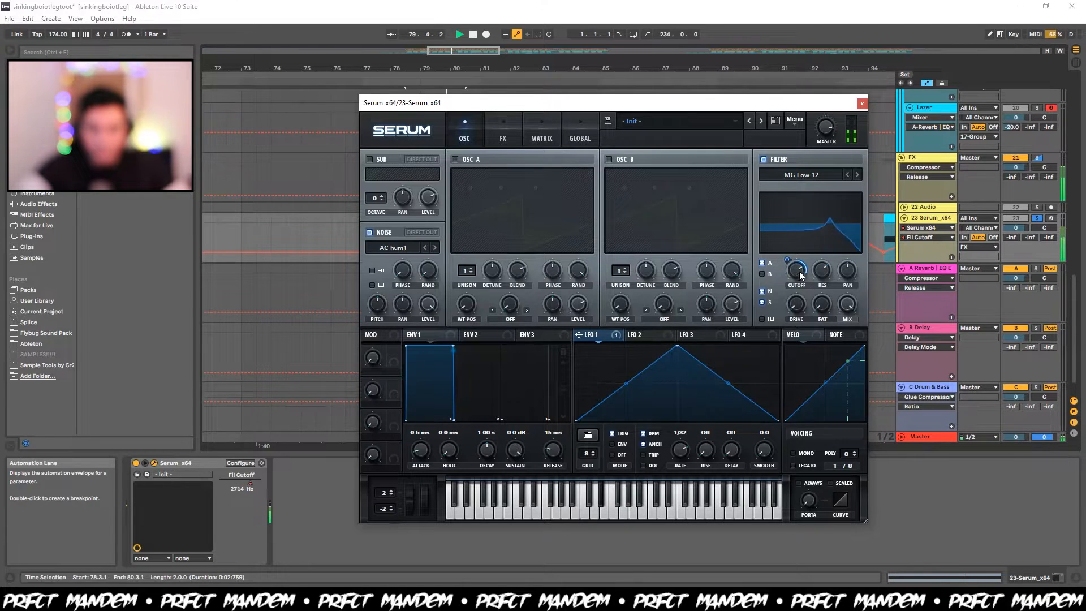
click(862, 104)
key(space)
scroll(509, 219, down, 5)
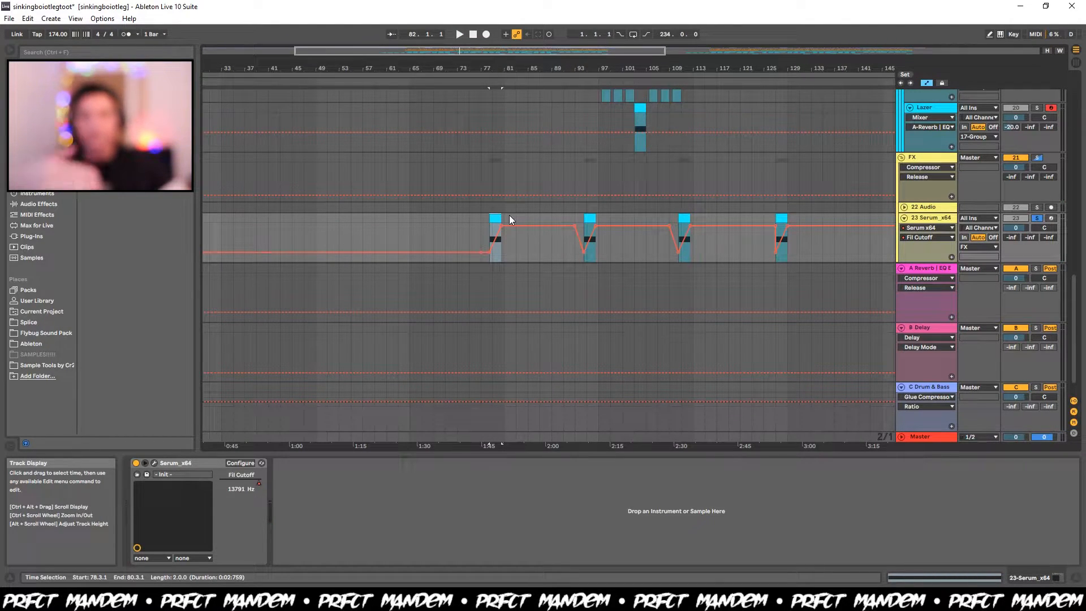
key(a)
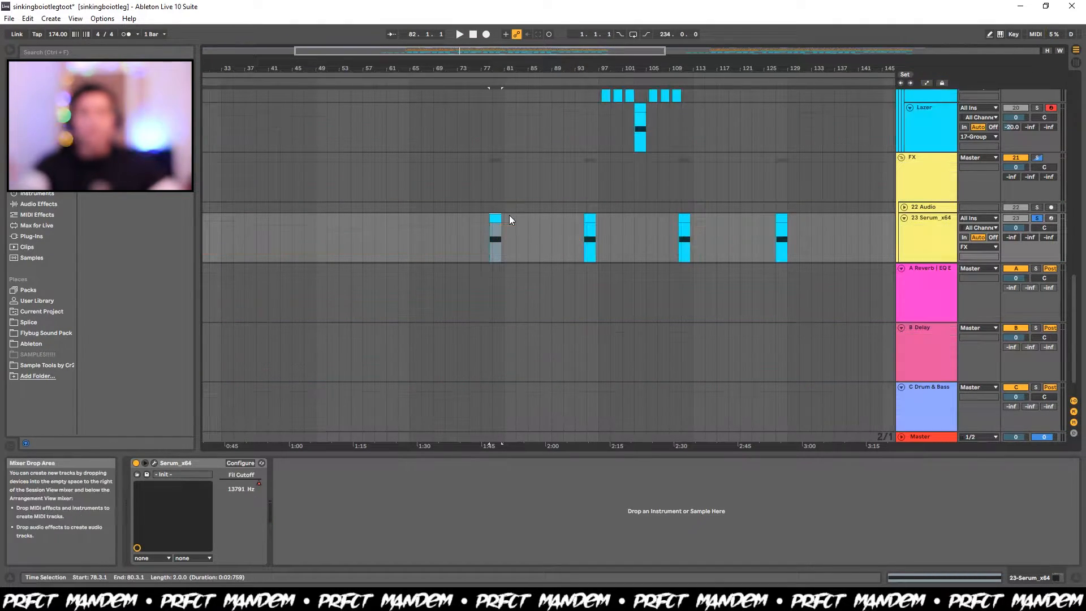
Review the effect chains on the DRUMS and BASSES groups.
scroll(509, 220, up, 15)
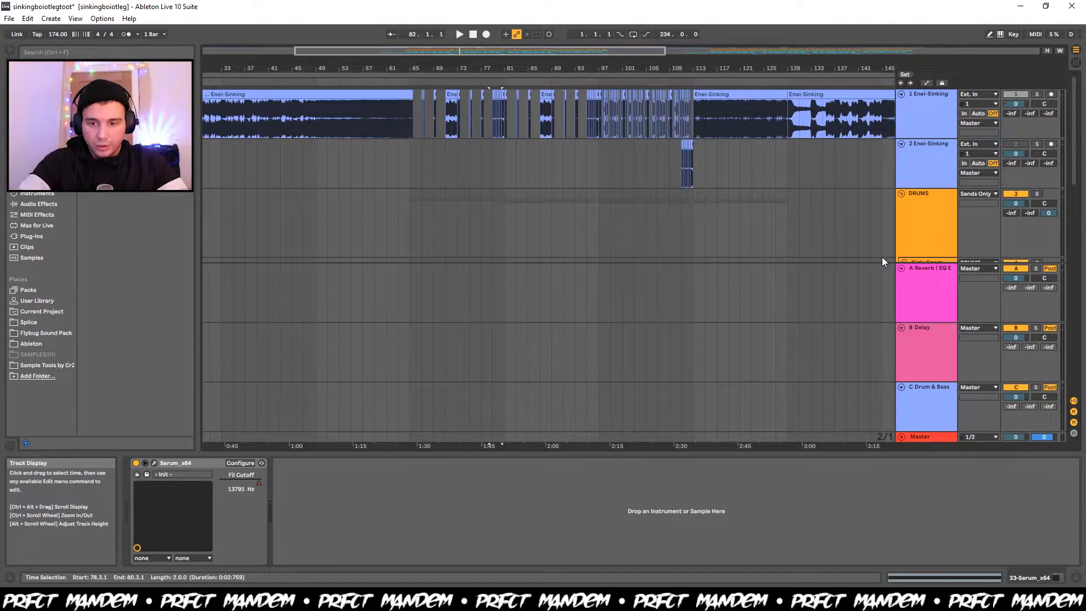
scroll(894, 266, down, 4)
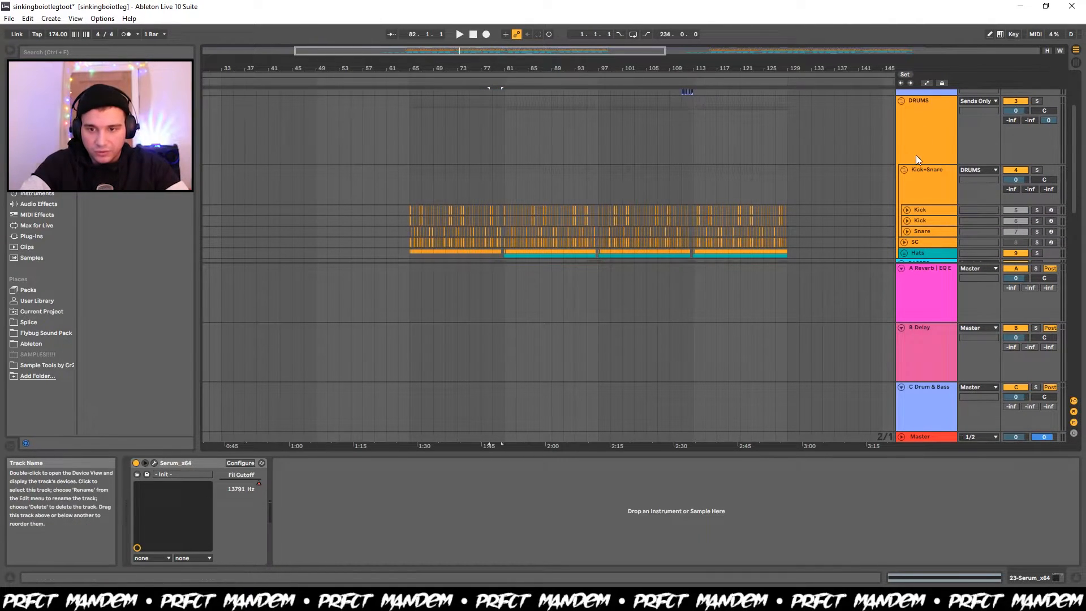
scroll(914, 155, down, 3)
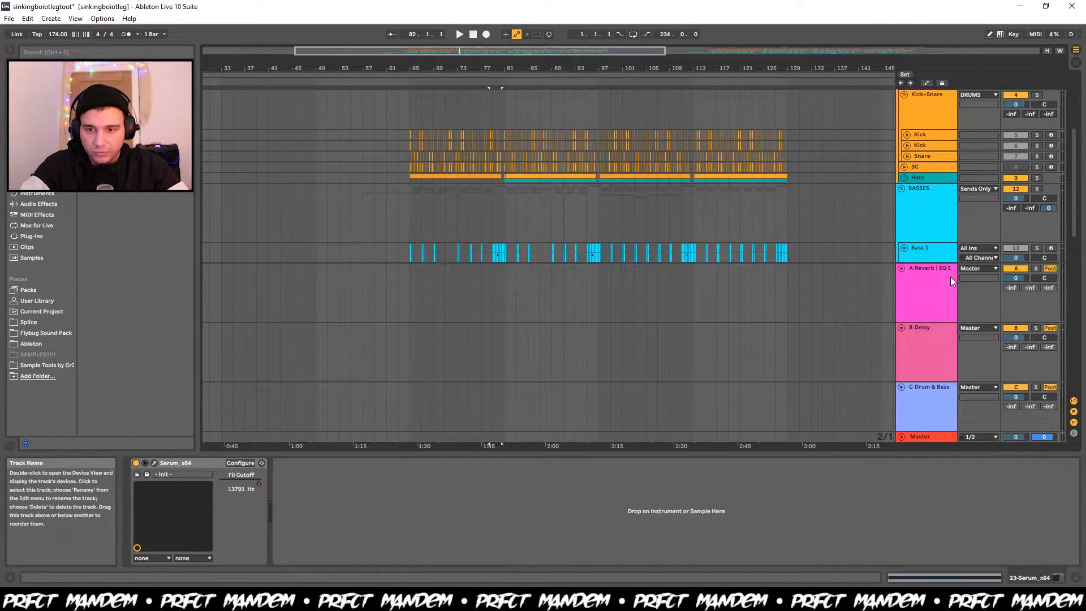
click(924, 212)
scroll(924, 209, up, 3)
click(928, 128)
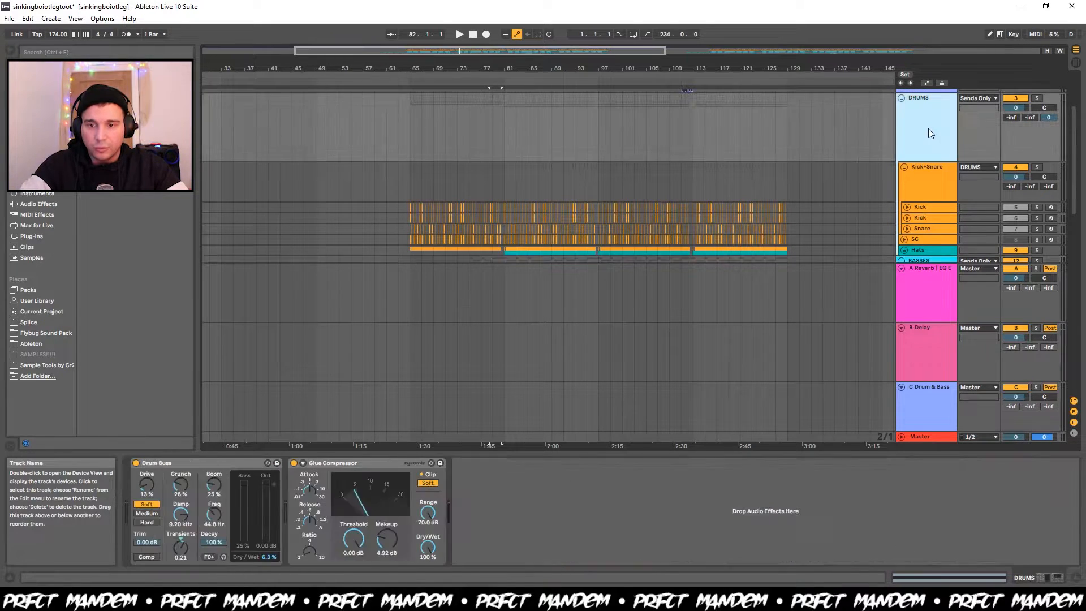
scroll(928, 171, down, 5)
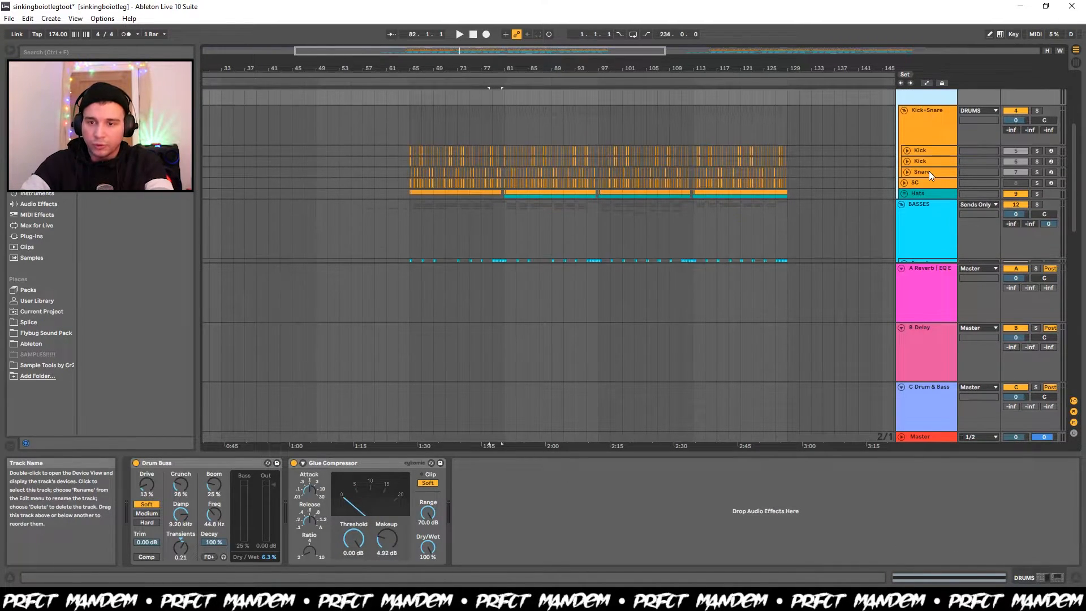
click(928, 171)
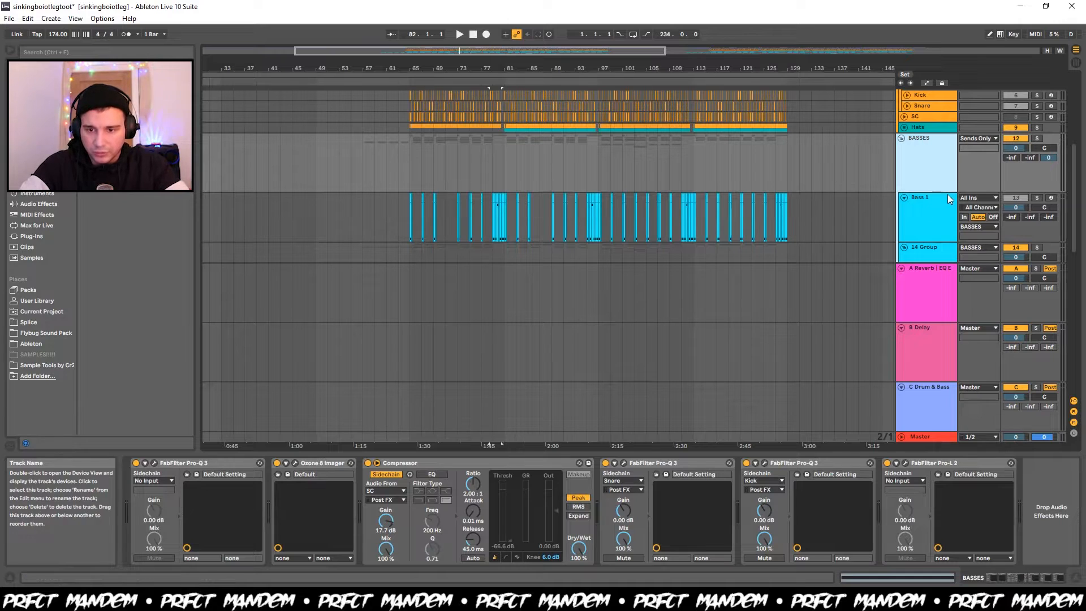
Solo the first Lazer track and listen to it from bar 65.
scroll(948, 195, down, 9)
click(1037, 192)
click(409, 221)
key(space)
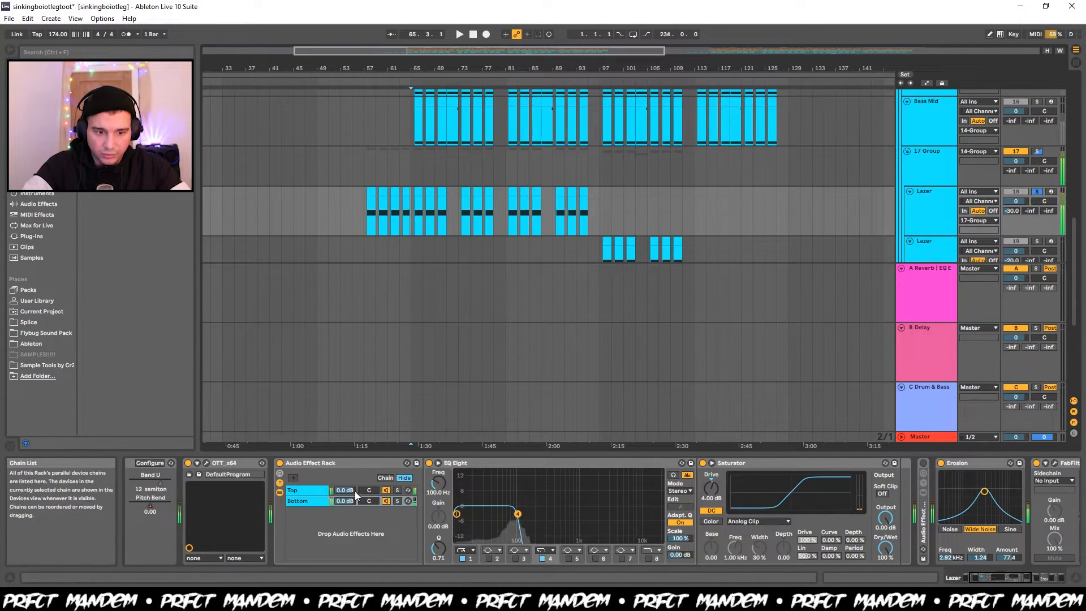
scroll(355, 496, up, 2)
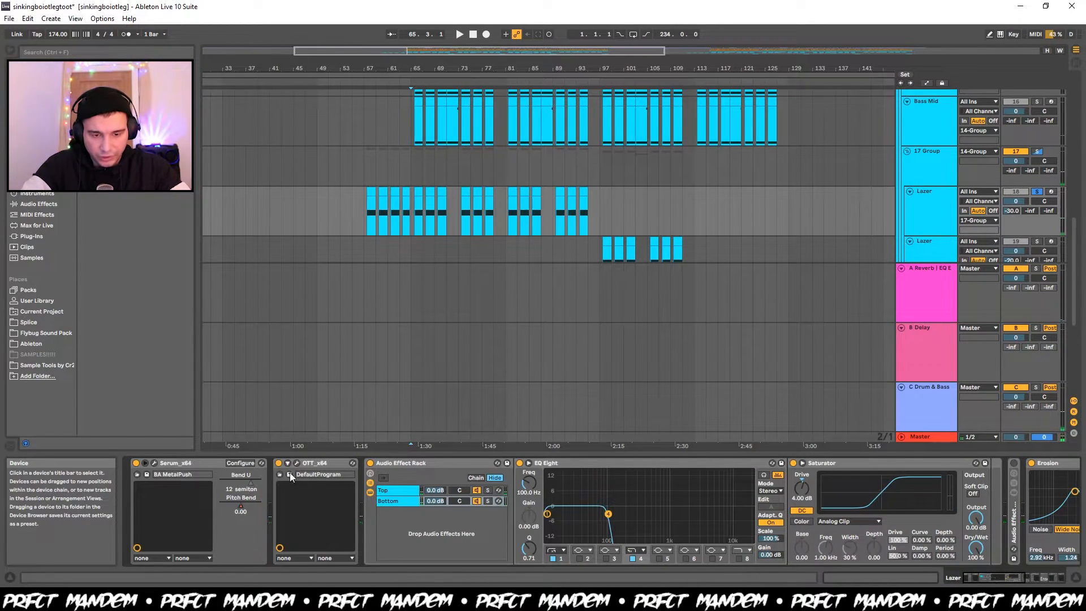
scroll(477, 514, down, 3)
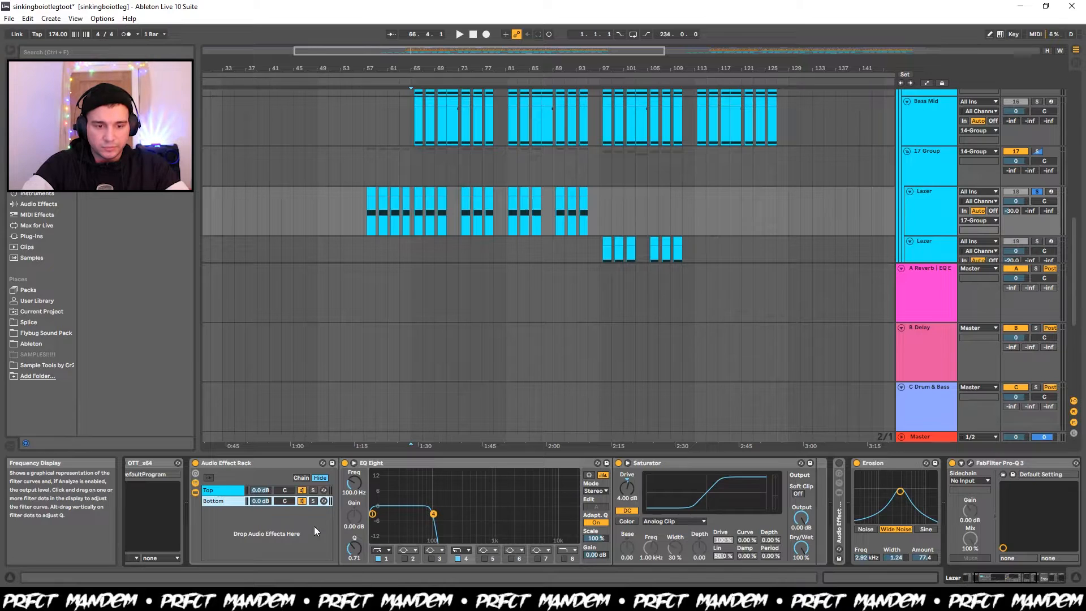
click(238, 498)
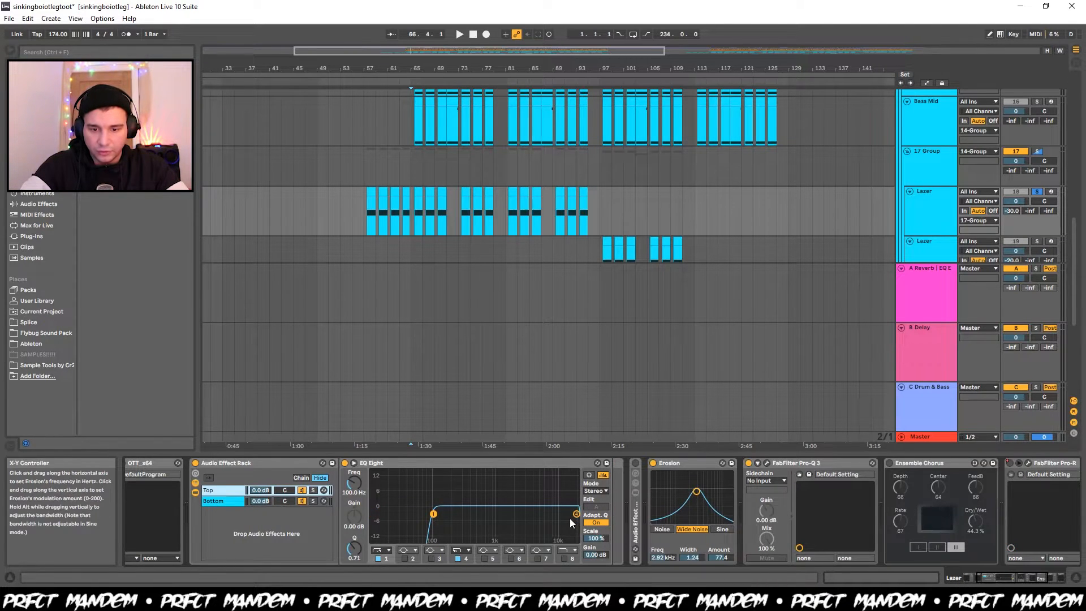
Compare the soloed first Lazer with its Erosion effect switched off and on from bar 65.
scroll(568, 518, down, 3)
click(485, 463)
key(space)
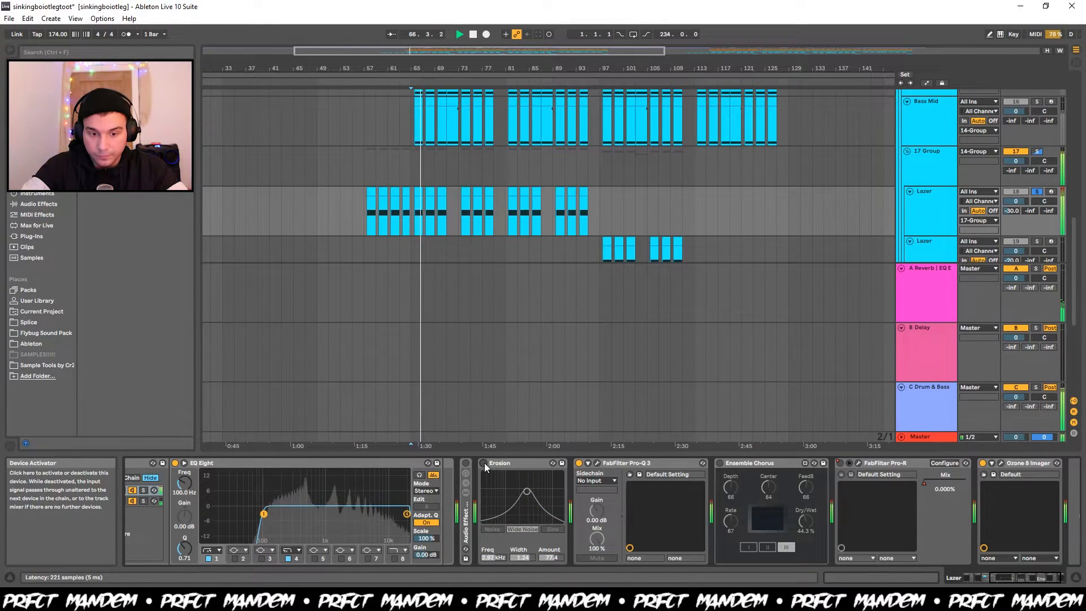
key(space)
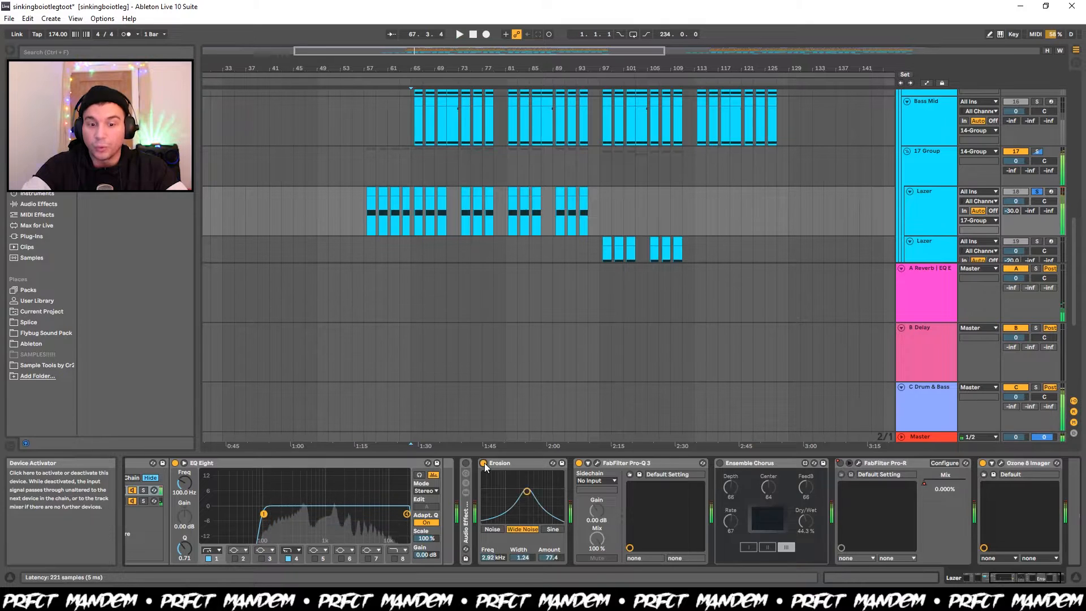
click(484, 463)
key(space)
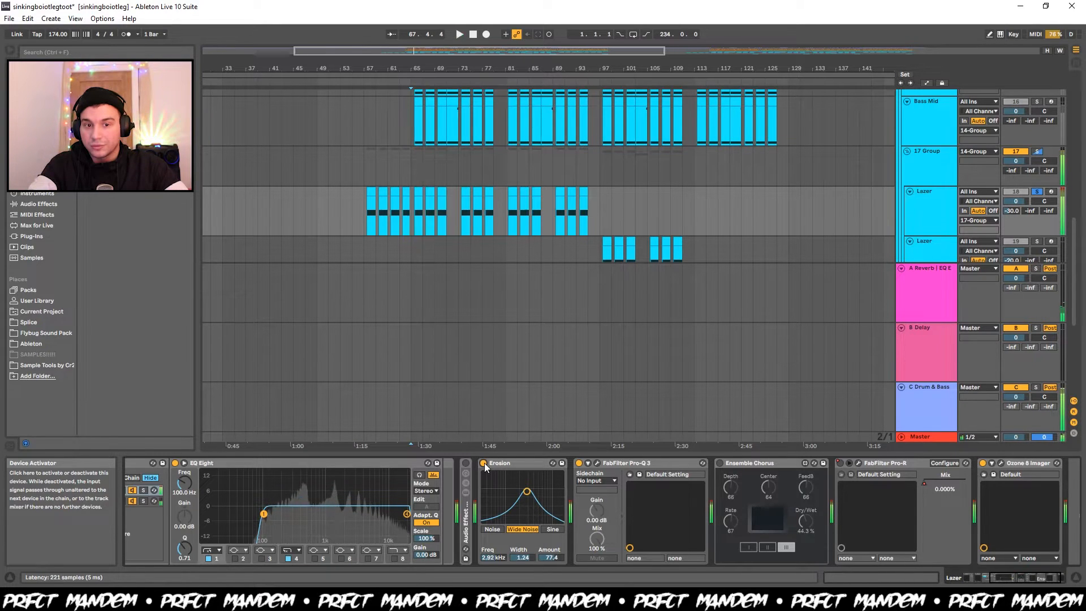
key(space)
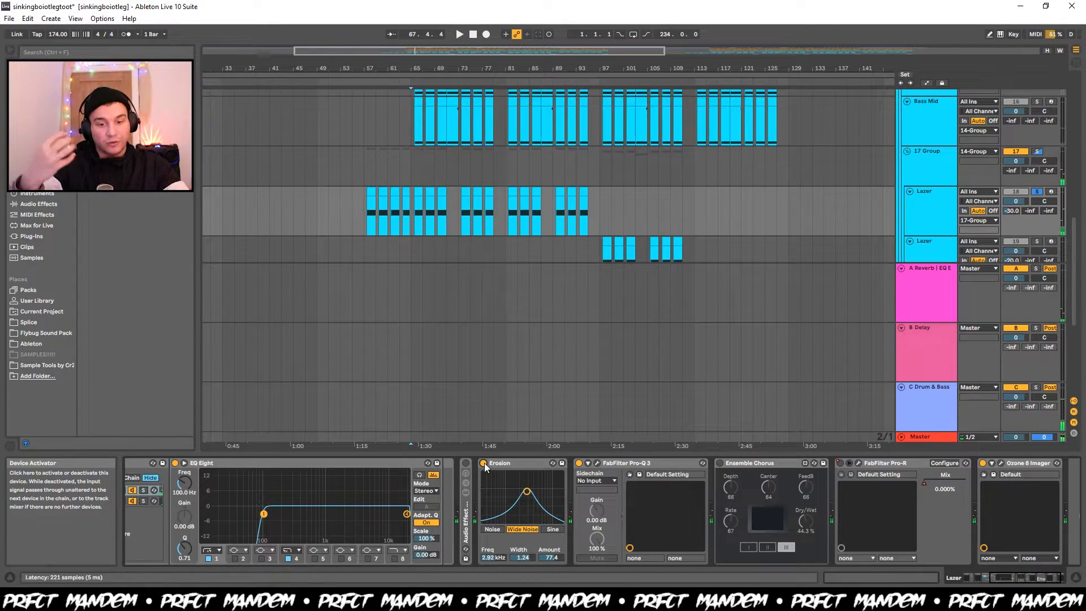
Examine the EQ curve of the first Lazer's FabFilter Pro-Q 3 while playing the track from bar 65.
click(597, 463)
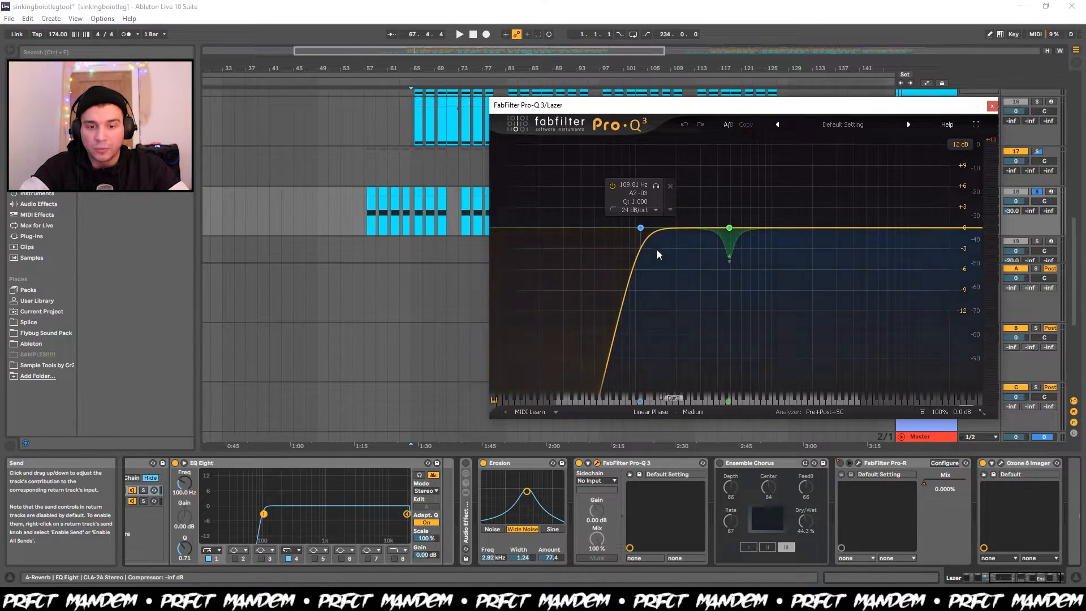
key(space)
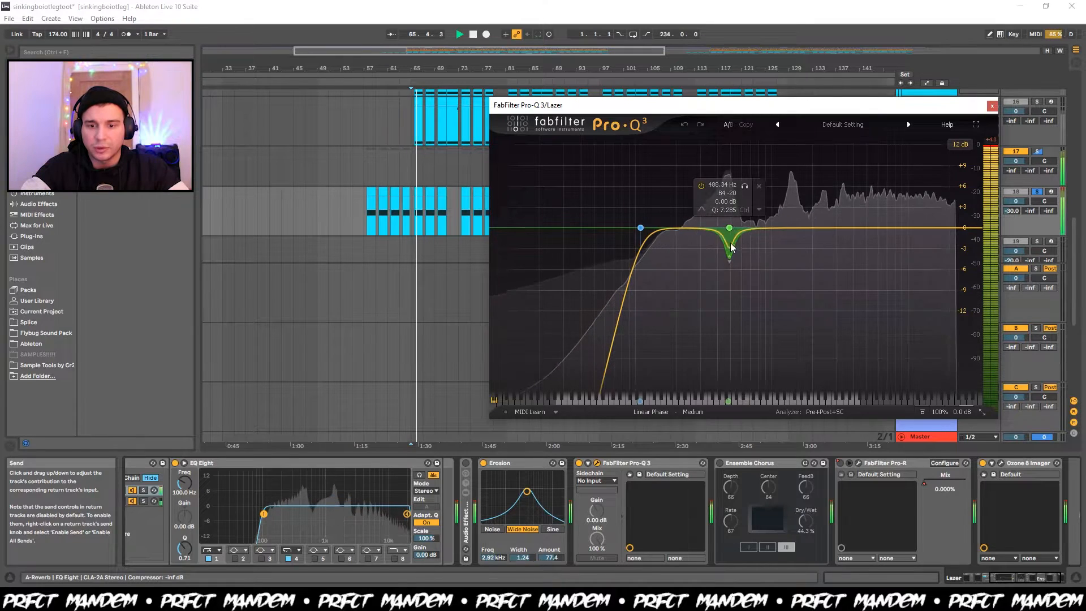
key(space)
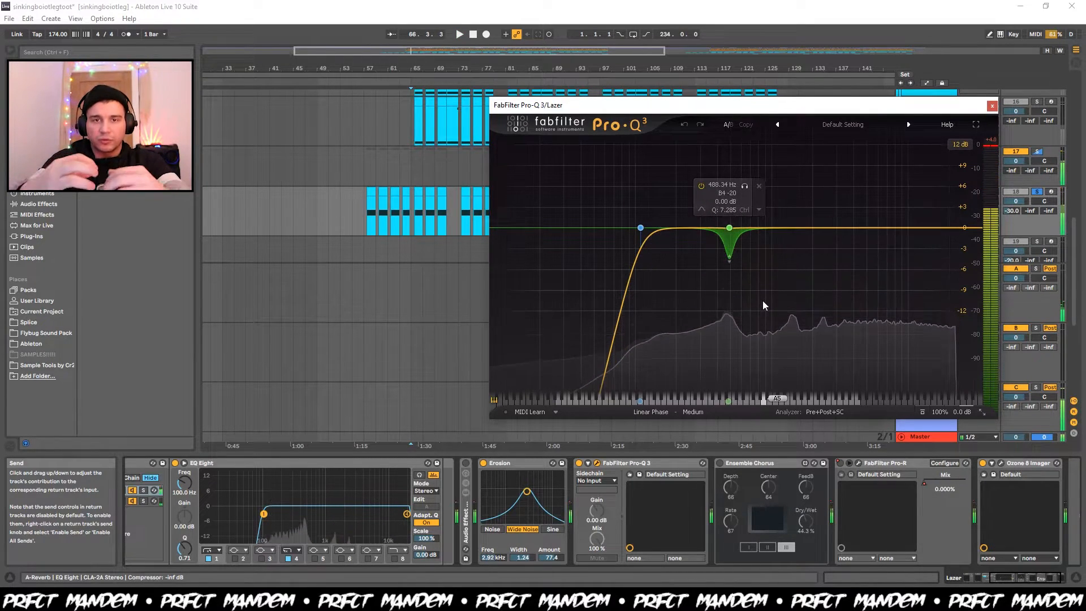
key(space)
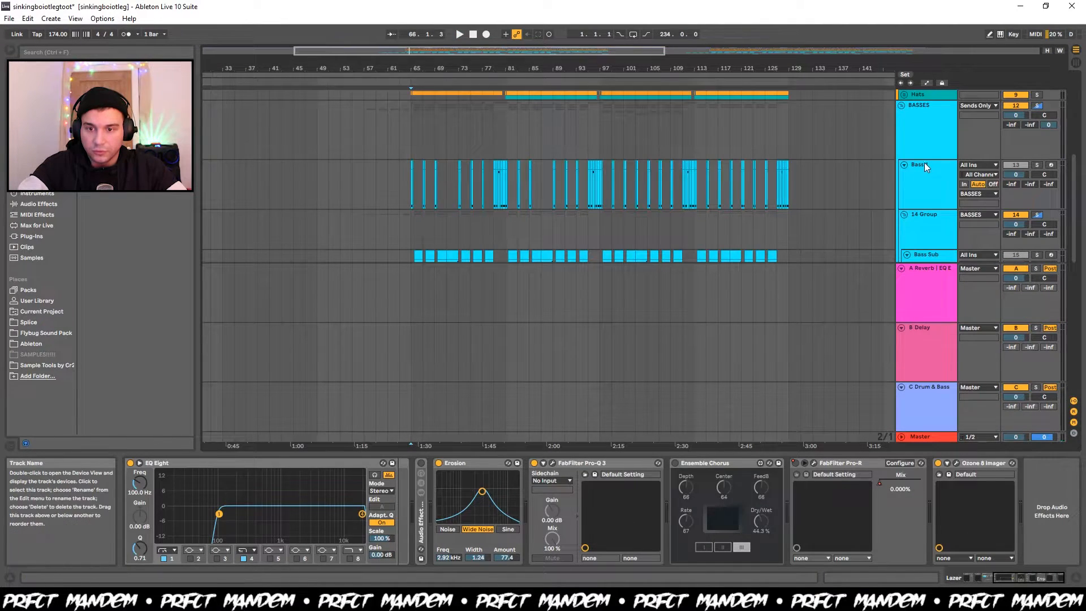
Solo the BASSES group and listen to it from bar 65 with its effects bypassed.
click(925, 155)
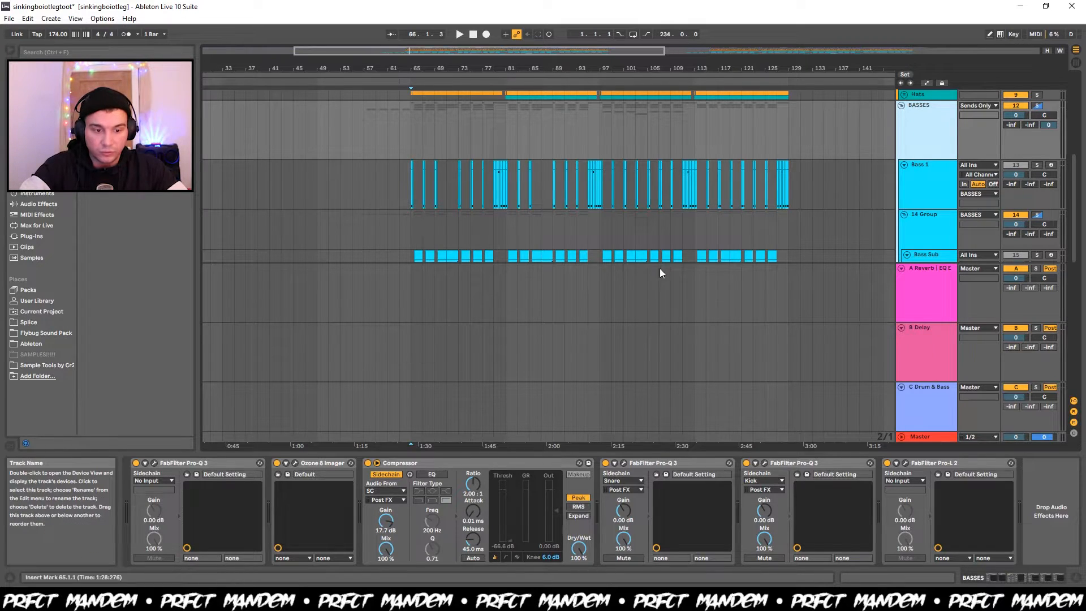
key(space)
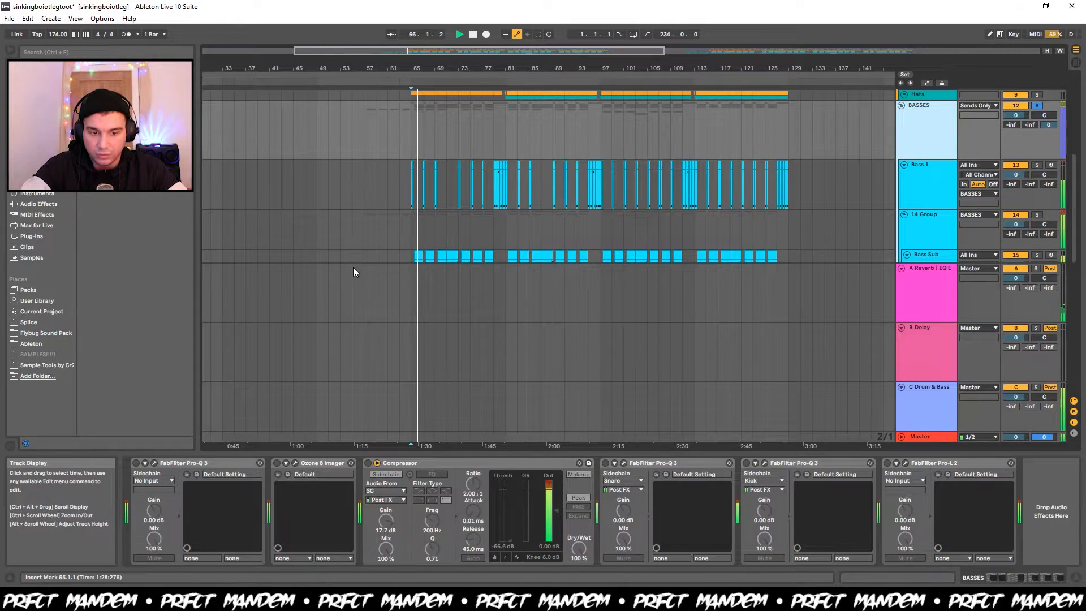
key(space)
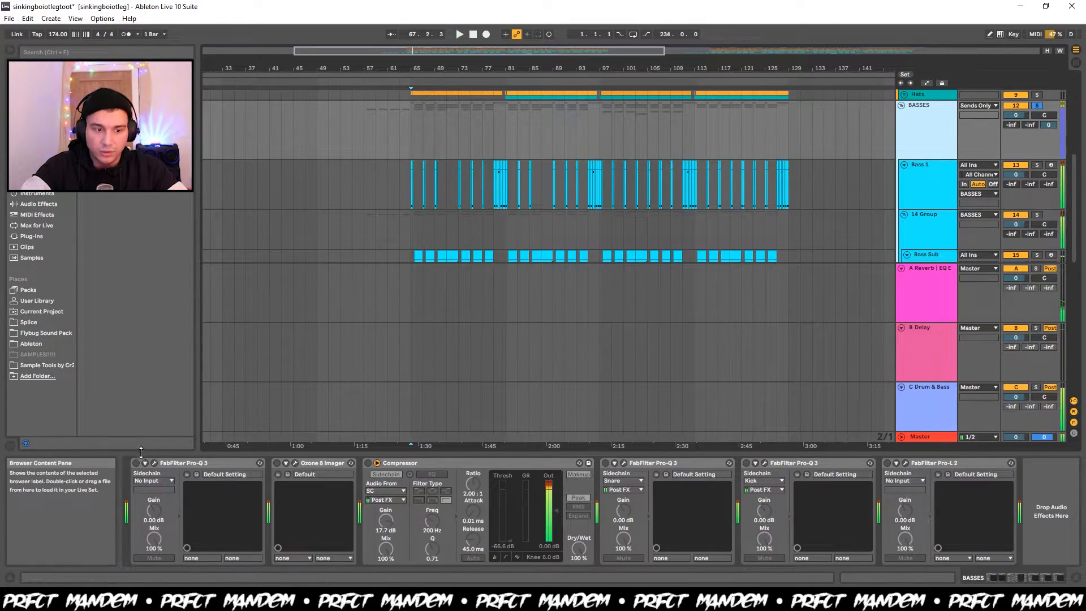
Switch on the first FabFilter Pro-Q 3 and the Ozone 8 Imager on the BASSES group, opening each plug-in's window.
click(136, 463)
click(154, 463)
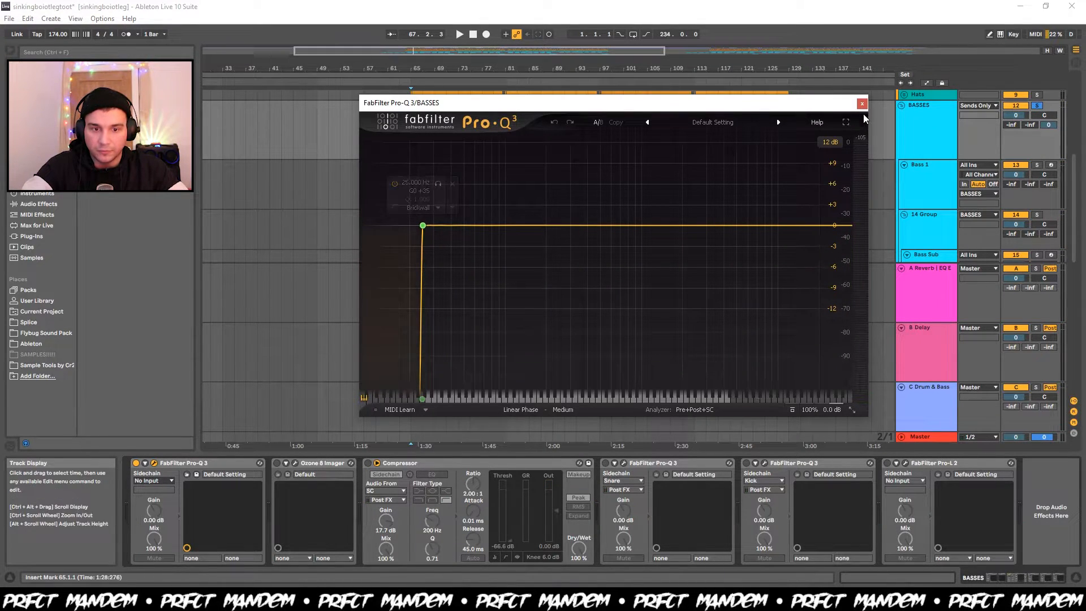
click(276, 463)
click(295, 463)
Examine the Ozone 8 Imager's band widths and vectorscope while playing the BASSES group from bar 65, and close its window.
key(space)
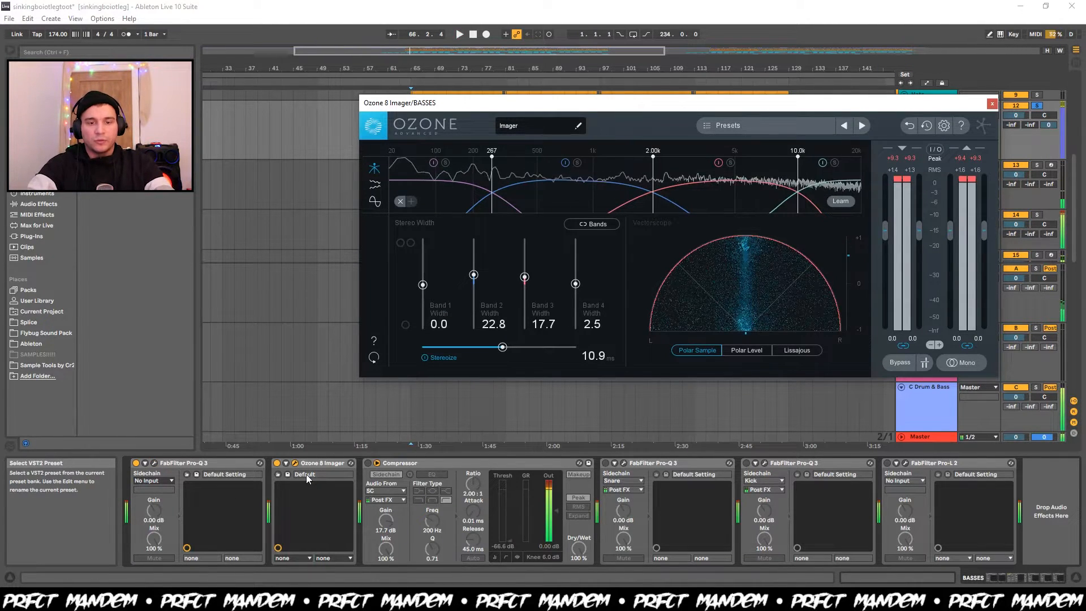
key(space)
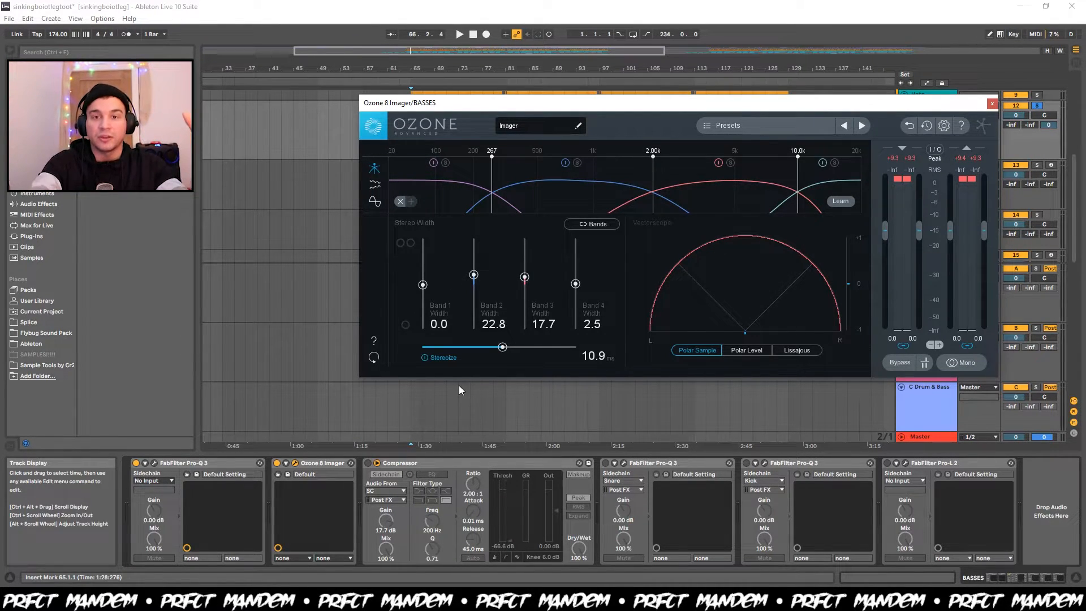
key(space)
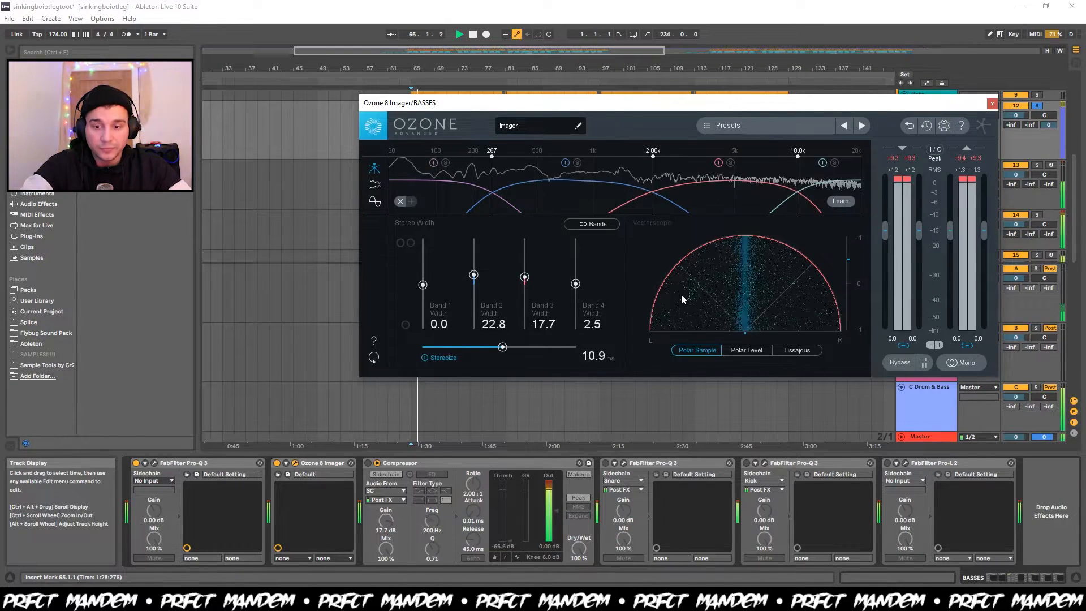
key(space)
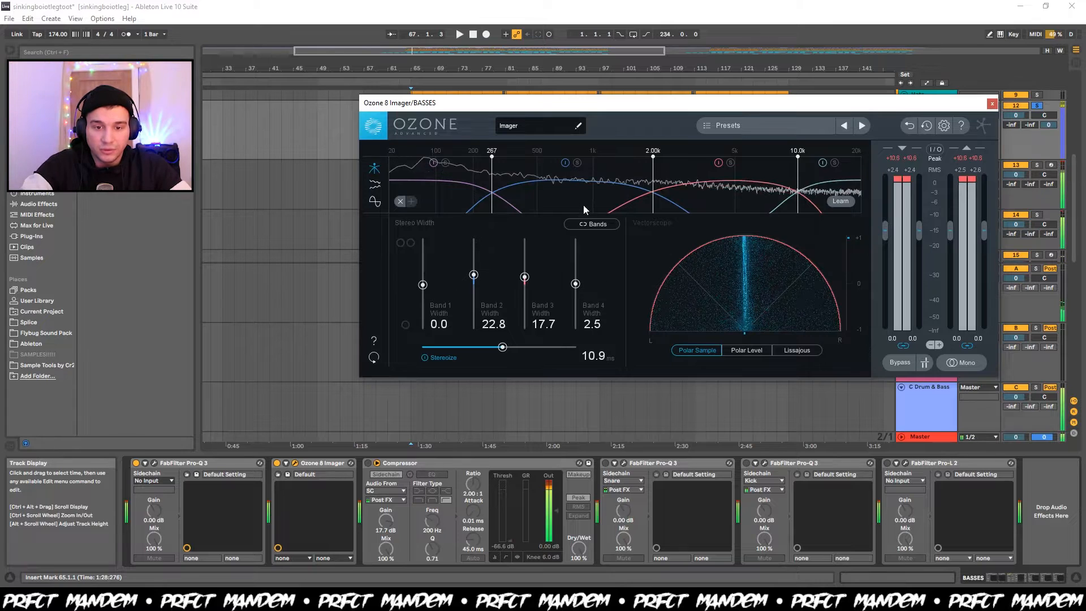
click(295, 463)
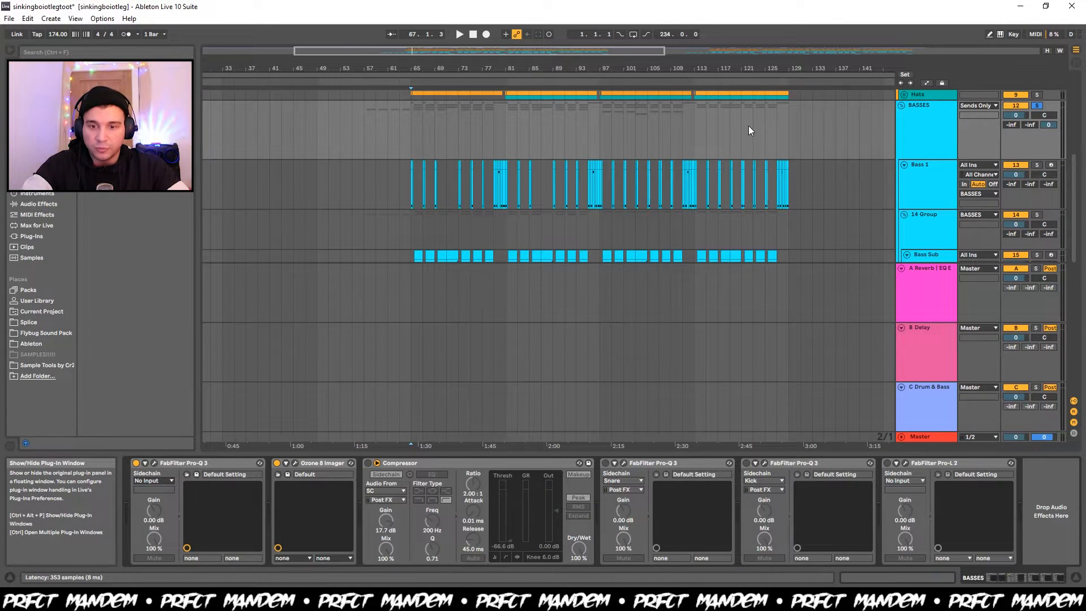
key(ctrl+alt+p)
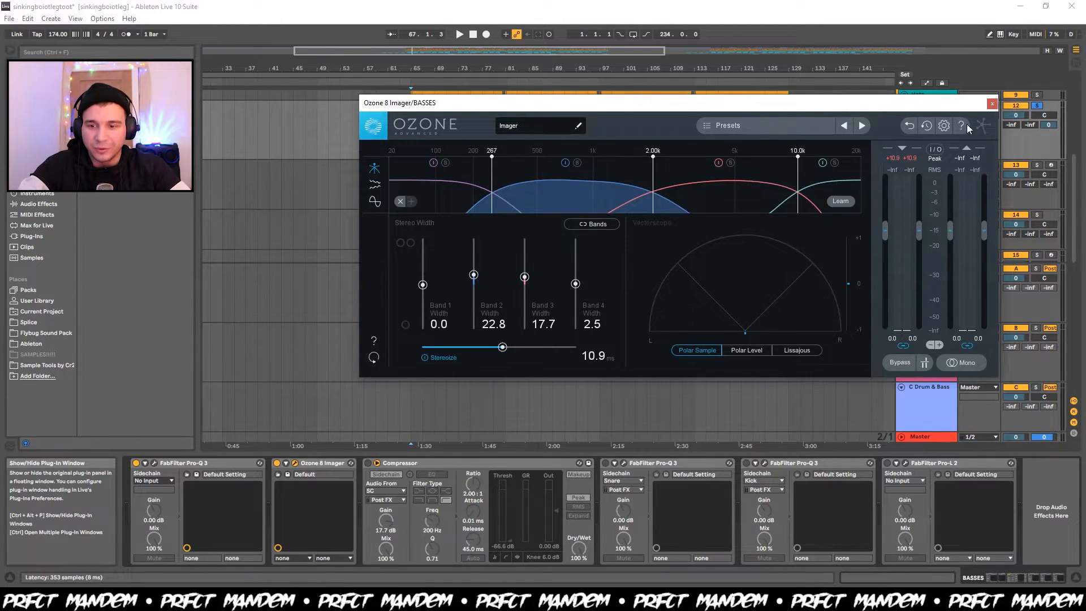
click(992, 104)
Switch on the BASSES group's Compressor sidechained from SC and listen to its ducking from bar 65.
click(370, 464)
key(space)
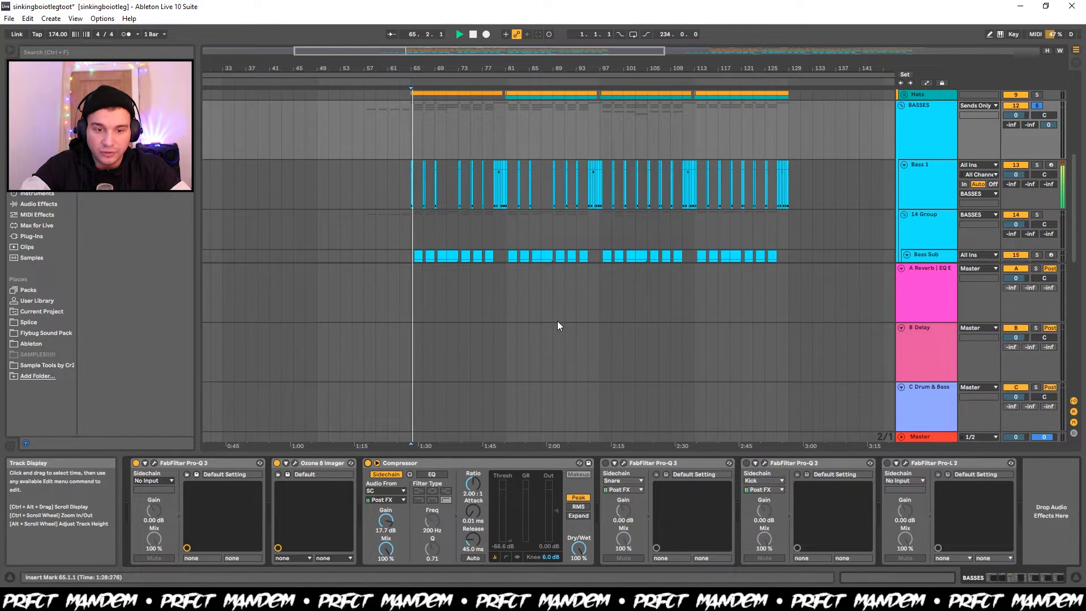
scroll(557, 320, up, 2)
scroll(557, 321, down, 2)
key(space)
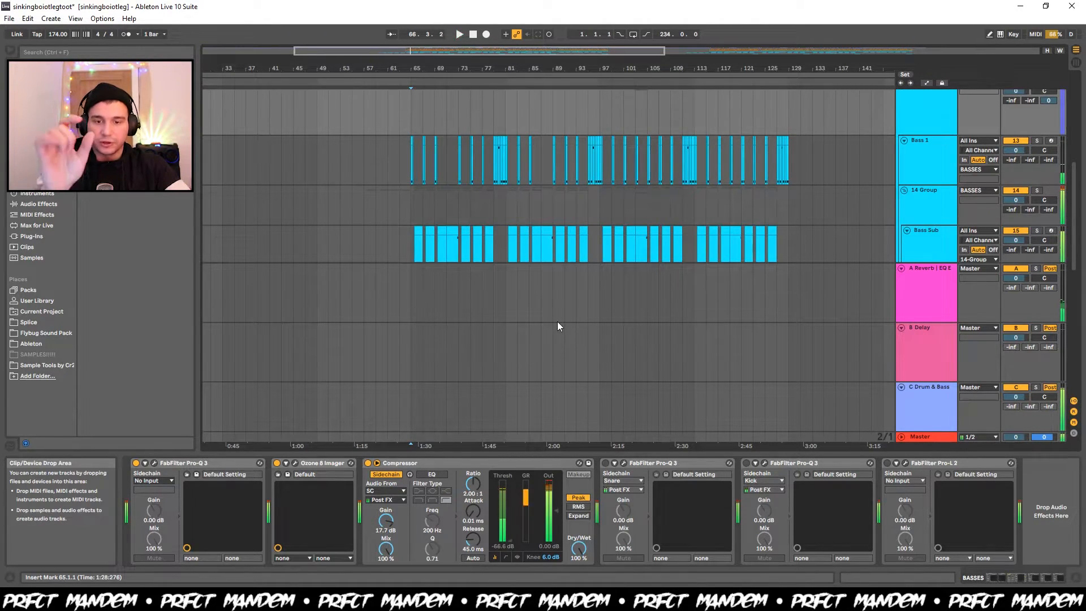
key(space)
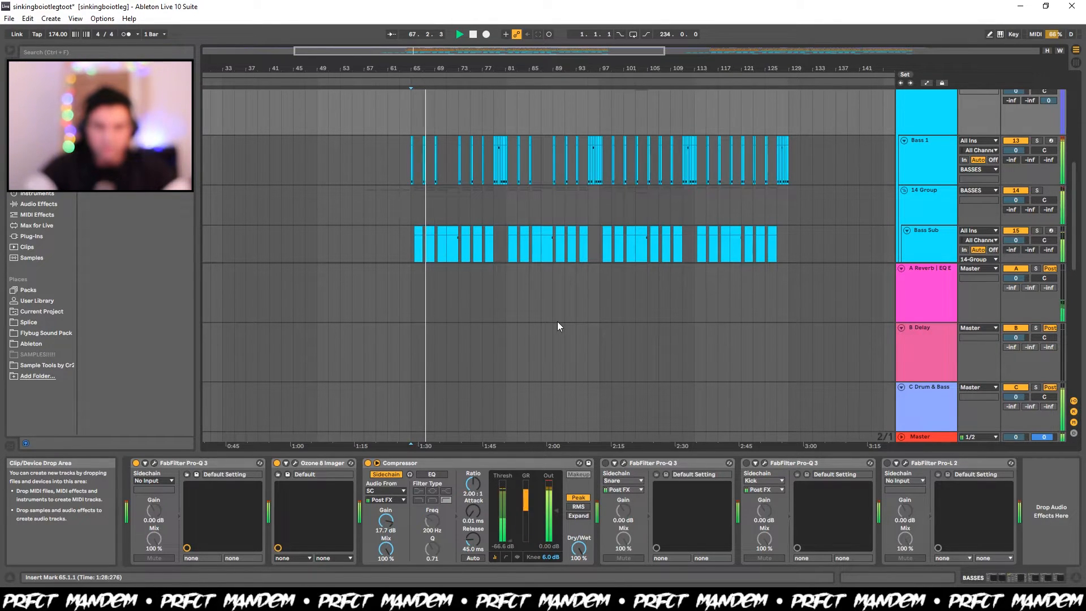
key(space)
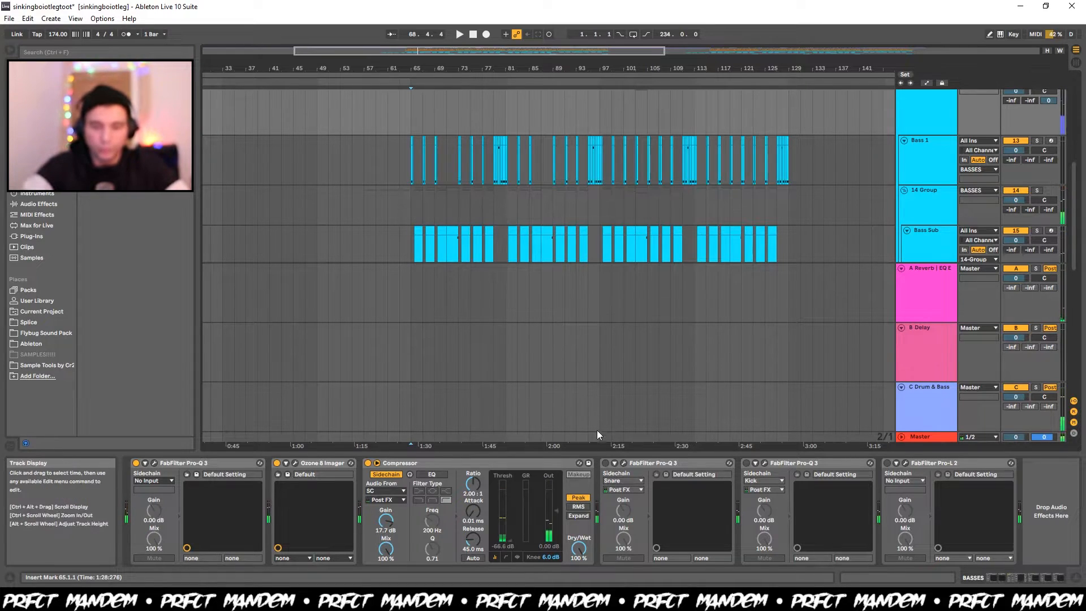
Switch on the Snare-sidechained FabFilter Pro-Q 3 on BASSES and inspect its lower dynamic band and sidechain source list.
click(605, 465)
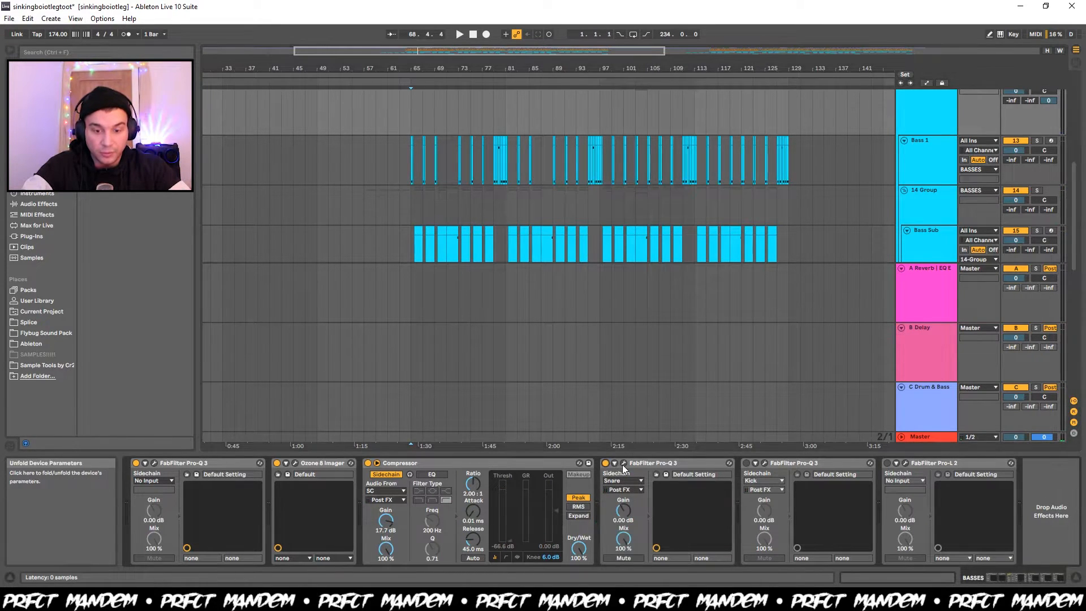
click(624, 464)
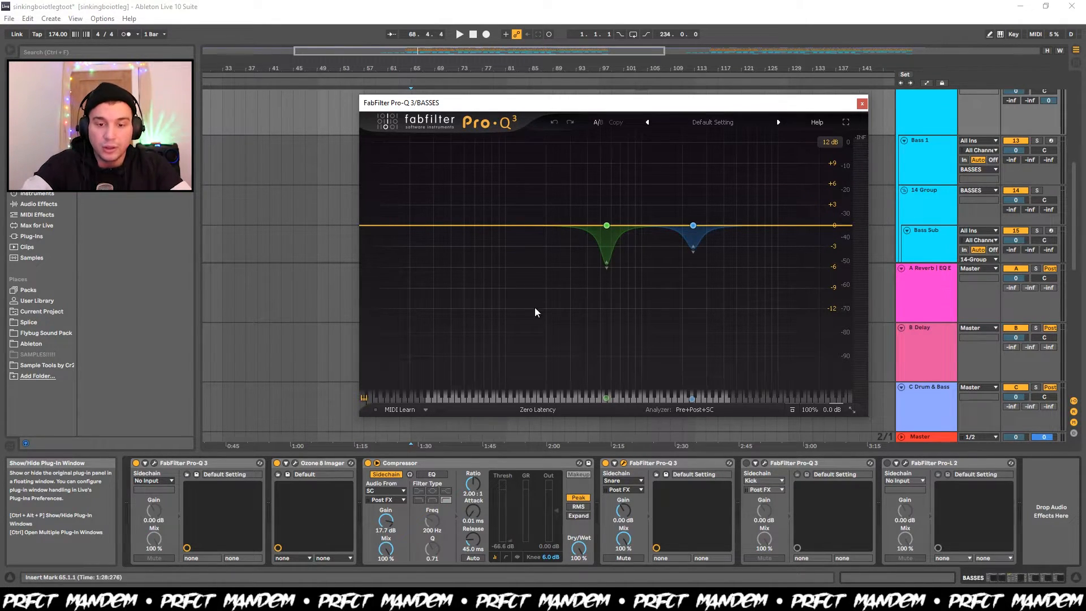
click(606, 227)
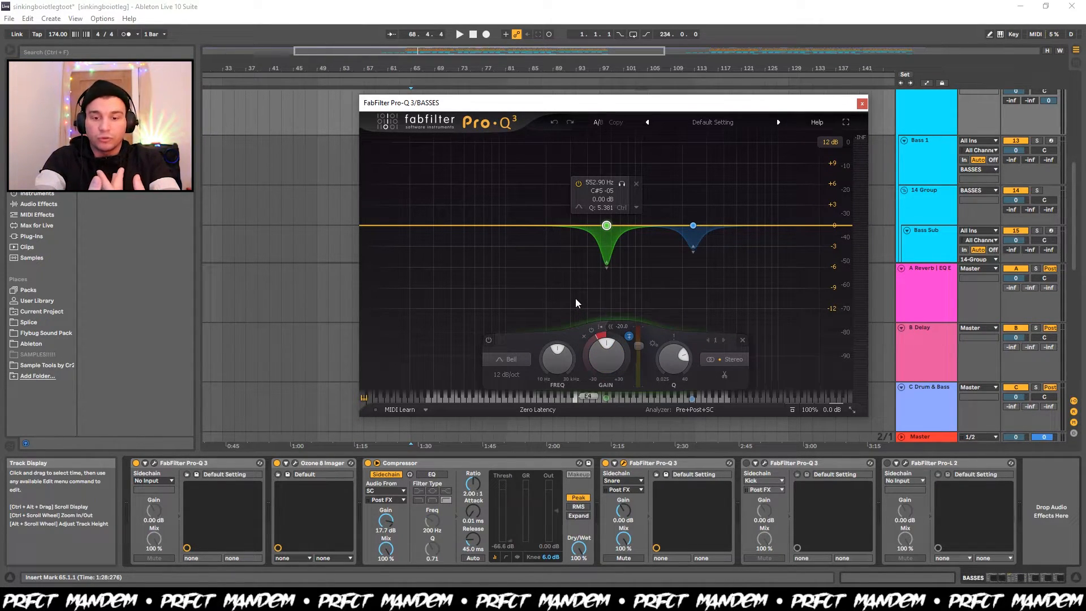
key(space)
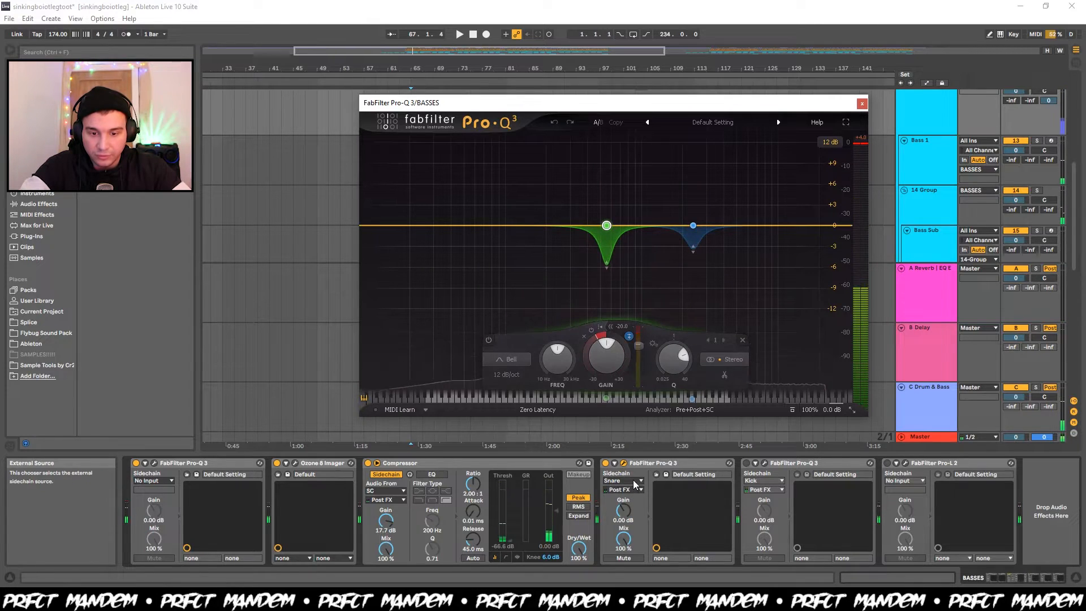
click(629, 482)
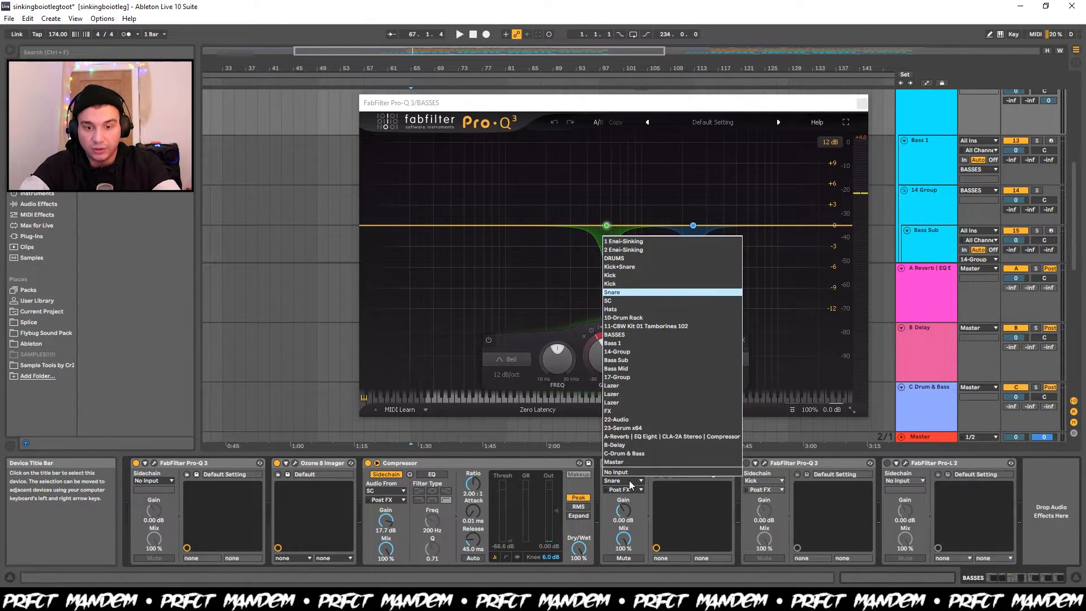
click(652, 507)
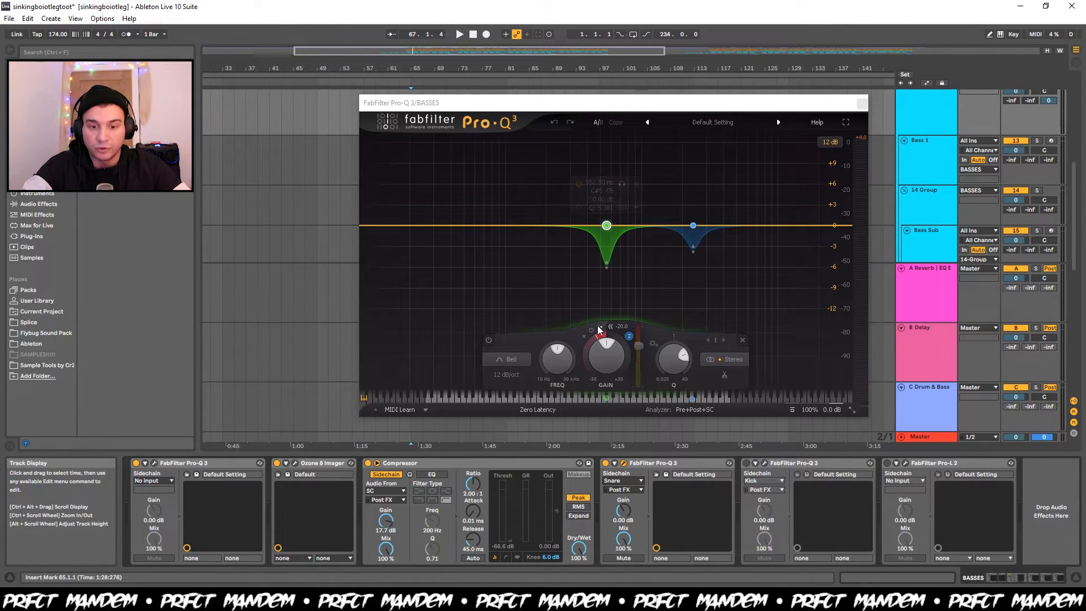
Play the BASSES group from bar 65 and watch the Snare-sidechained Pro-Q 3's two dynamic bands react.
key(space)
key(space)
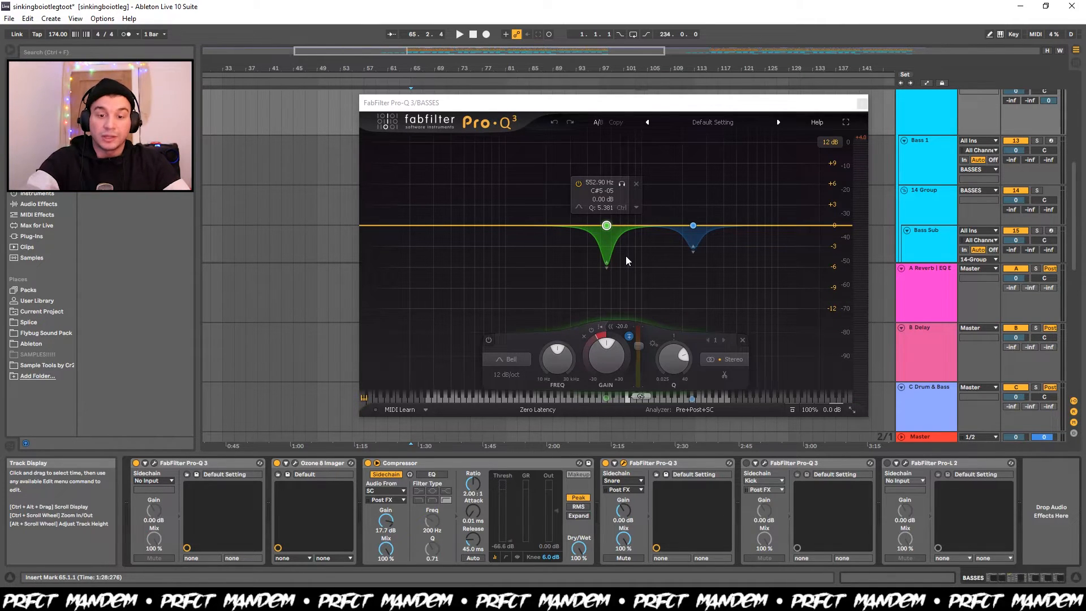
key(space)
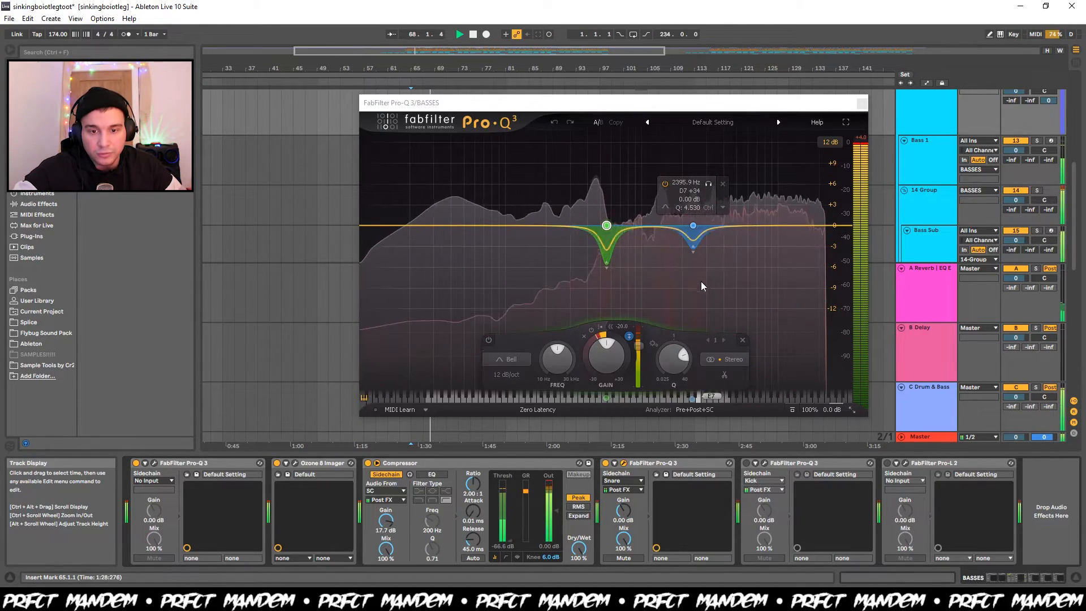
key(space)
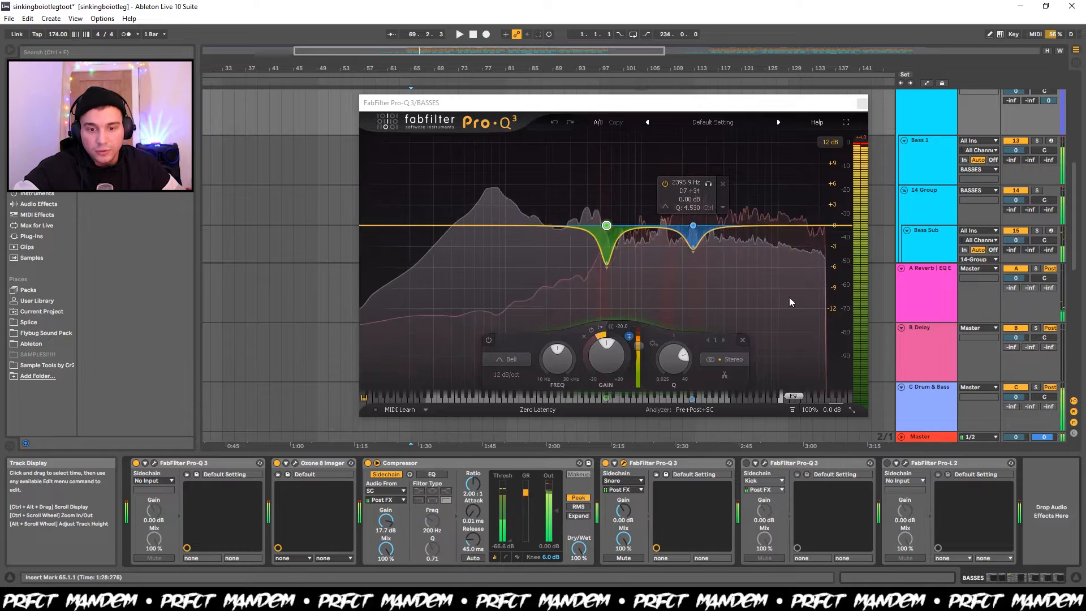
Change the solo on a track above BASSES, replay from bar 65 and recheck the Snare-sidechained Pro-Q 3's dynamic dips.
click(862, 104)
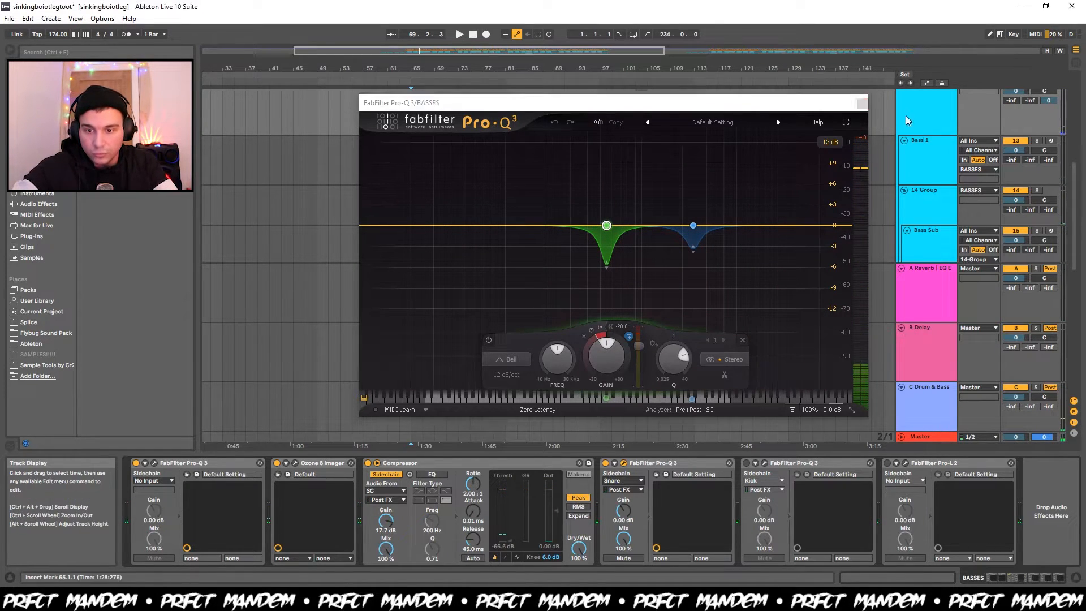
scroll(914, 119, up, 3)
scroll(914, 119, up, 2)
click(1036, 156)
key(space)
scroll(625, 216, down, 5)
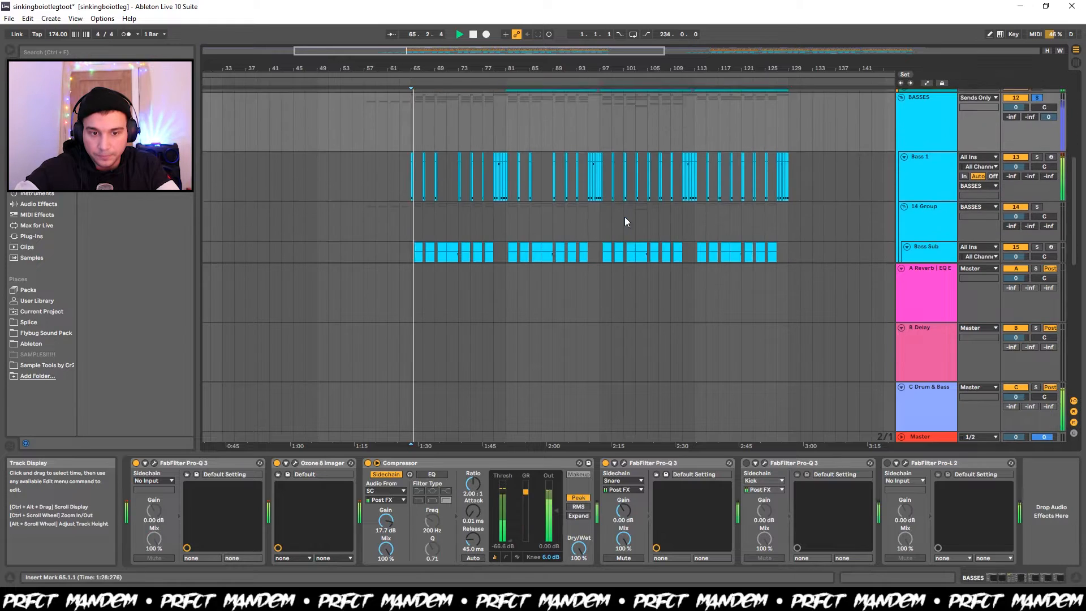
click(623, 464)
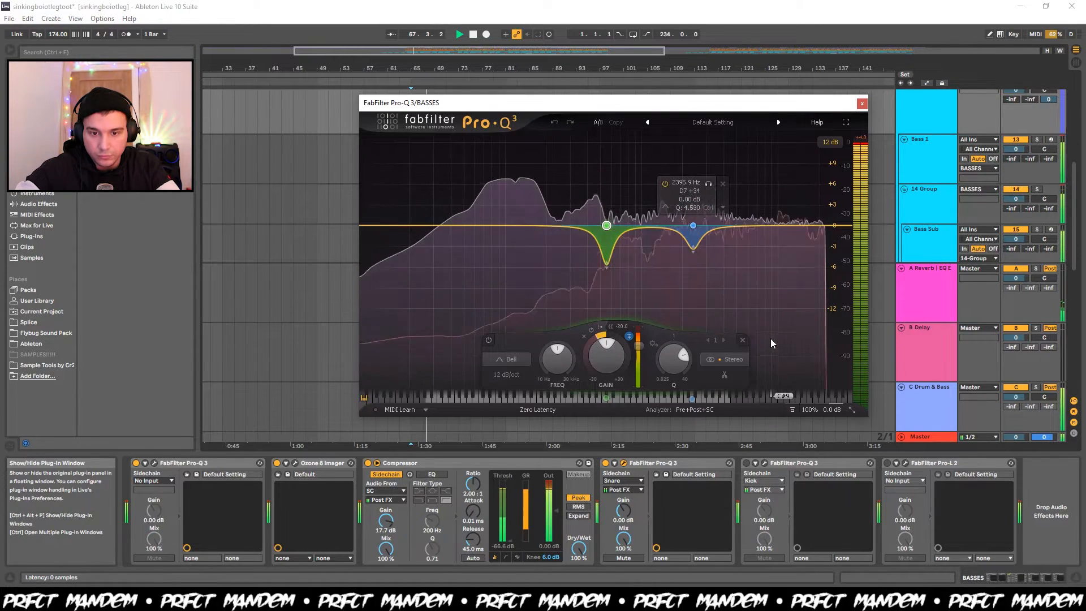
mouse_move(784, 319)
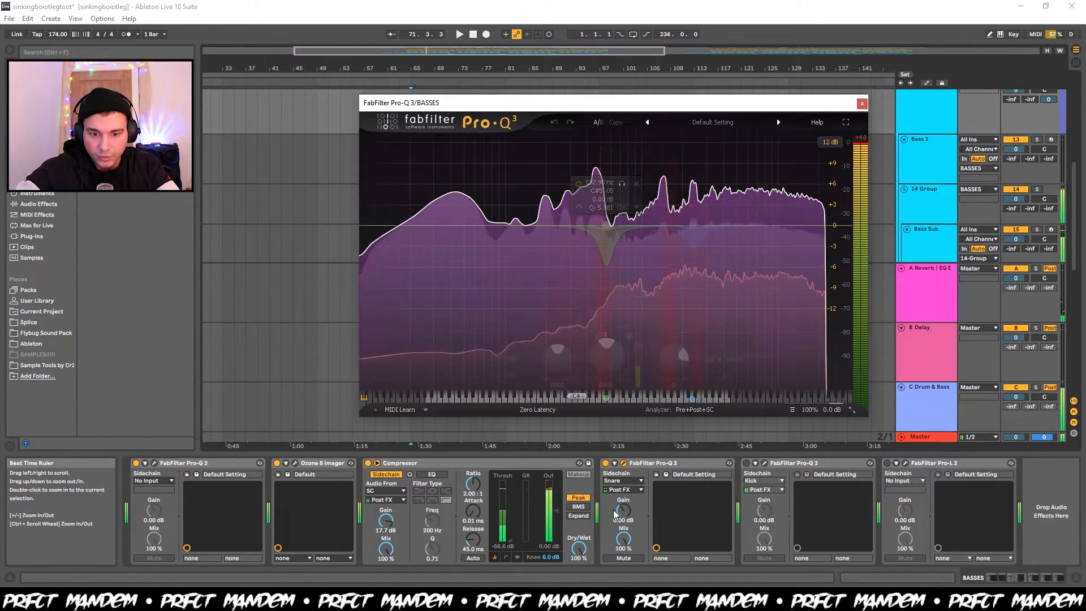
Switch on the Kick-sidechained FabFilter Pro-Q 3 on BASSES and examine its two dynamic bands during playback from bar 65.
click(746, 462)
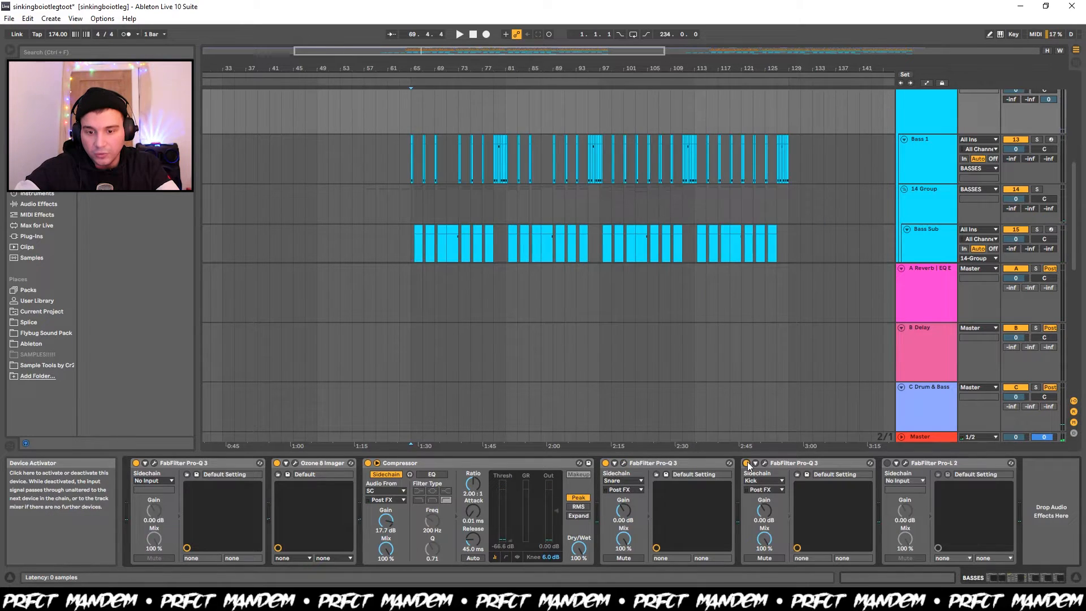
click(765, 463)
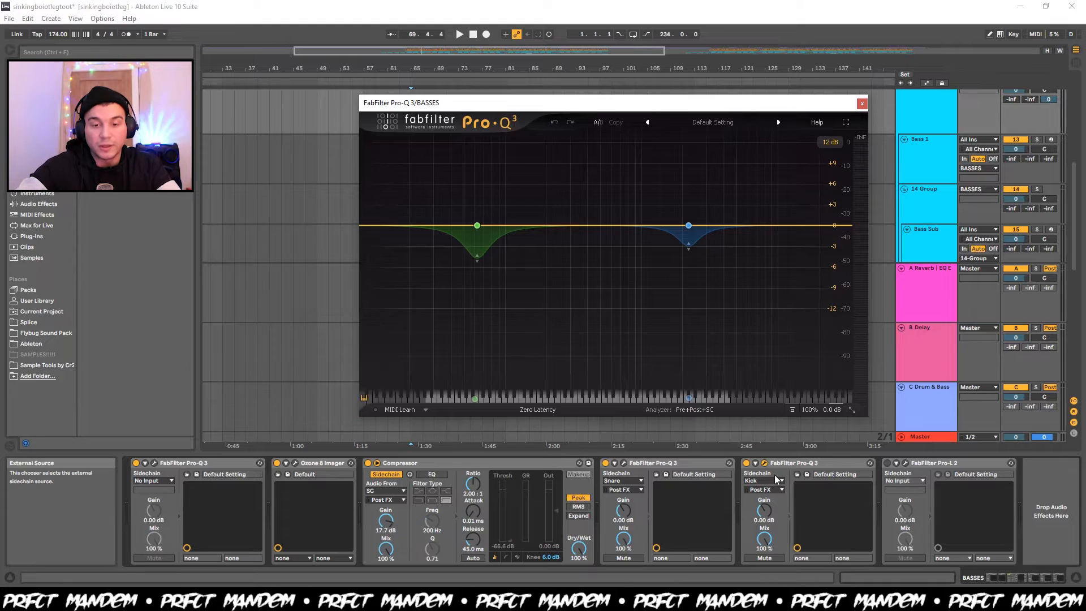
key(space)
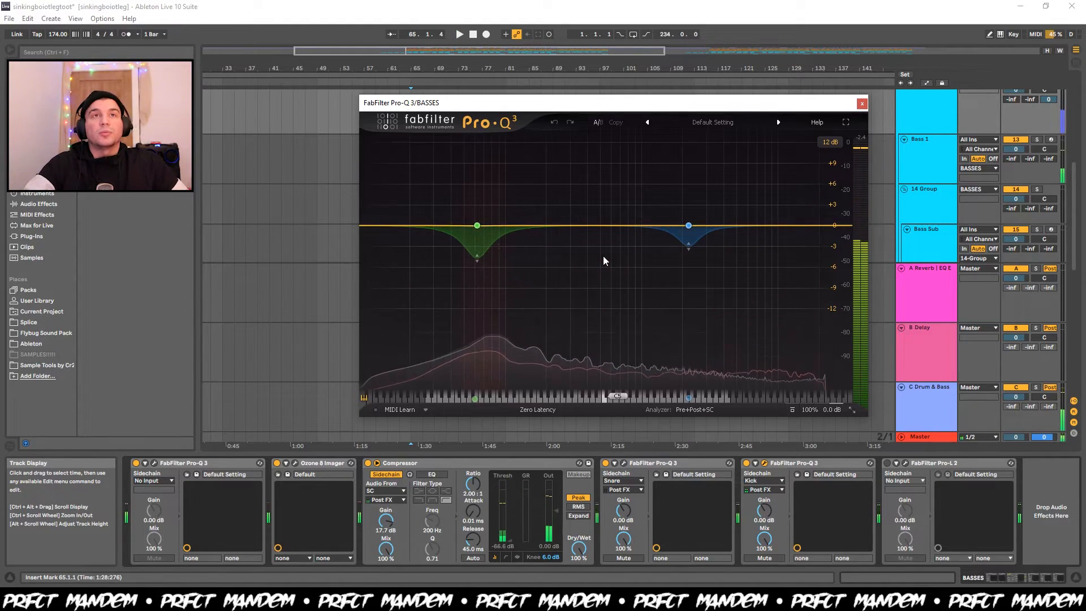
key(space)
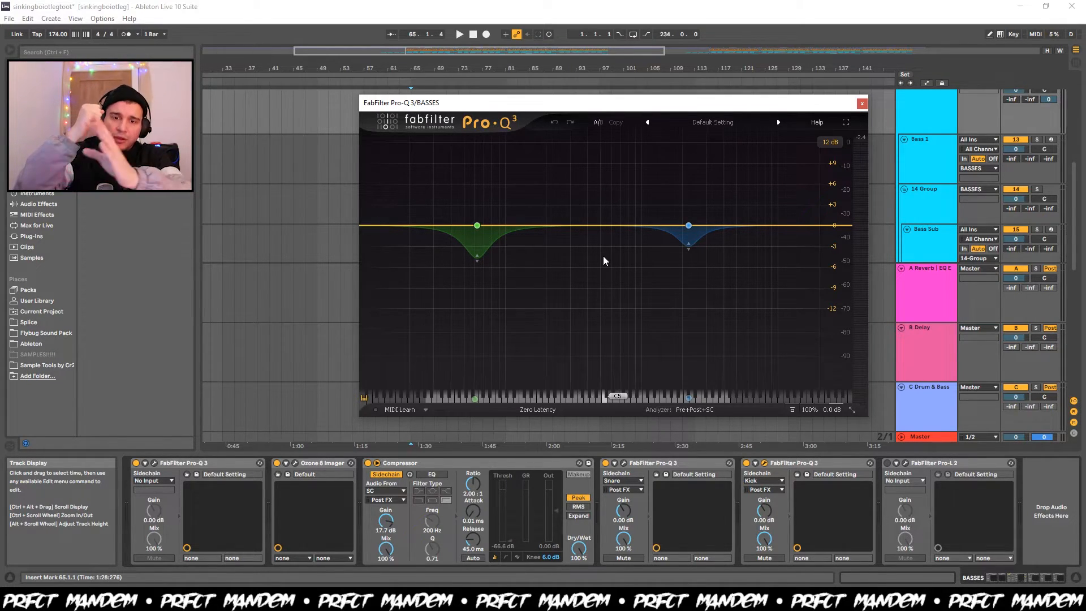
Replay BASSES from bar 65, inspect the lower dynamic band of the Kick-sidechained FabFilter Pro-Q 3, and close its window.
mouse_move(476, 226)
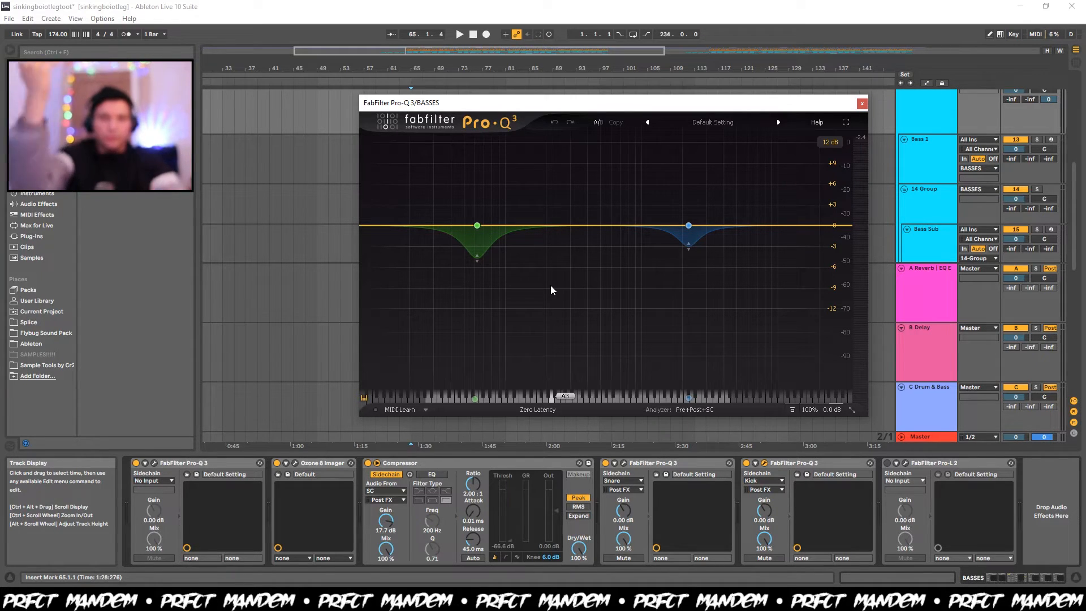
key(space)
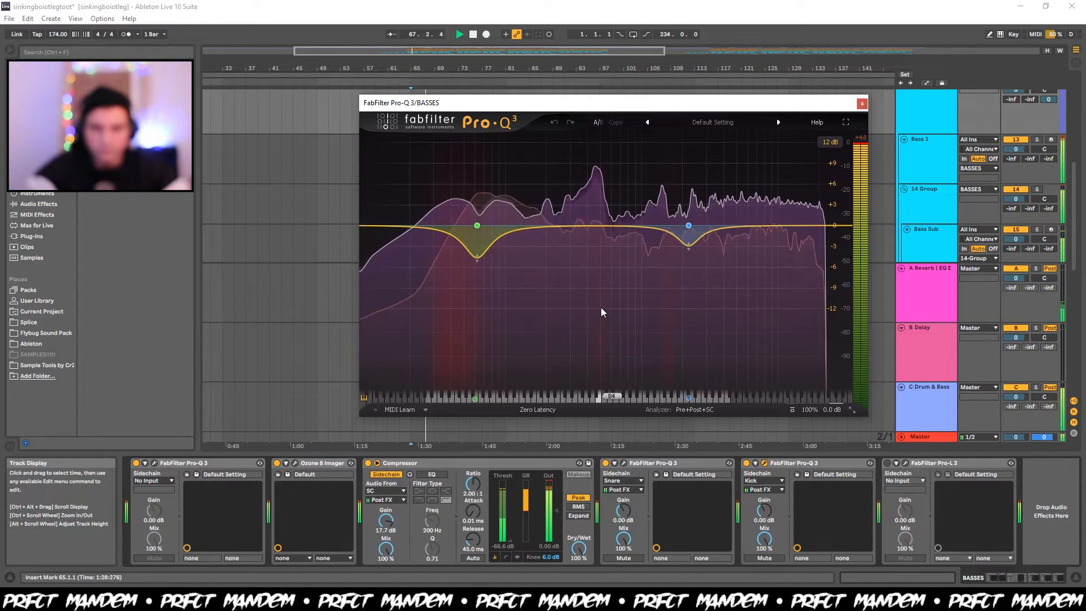
click(476, 225)
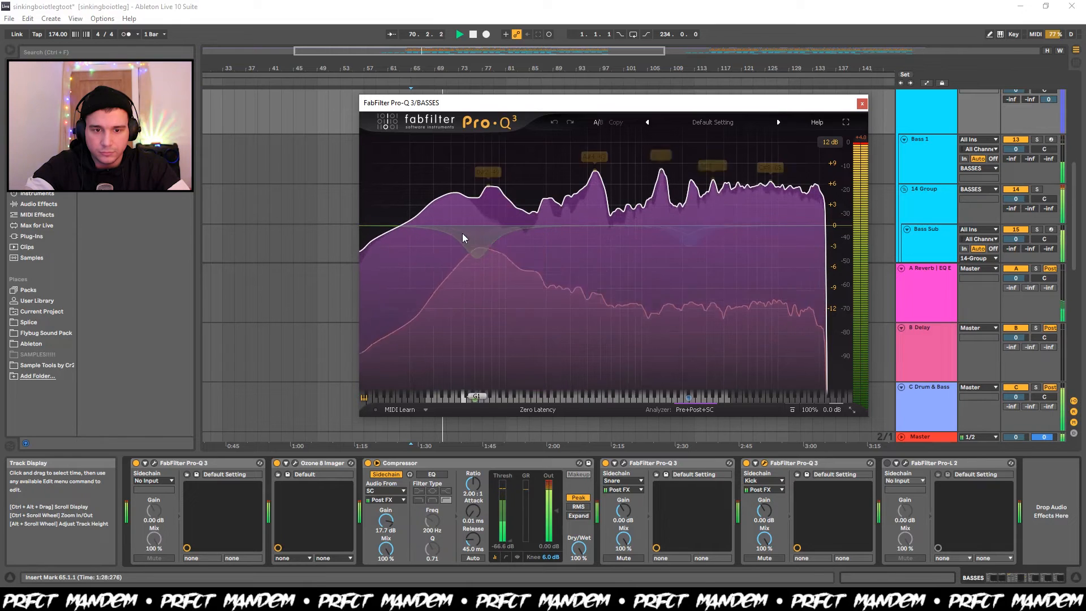
click(861, 104)
Switch on the FabFilter Pro-L 2 on BASSES, watch its gain reduction during playback, and close its window.
click(906, 463)
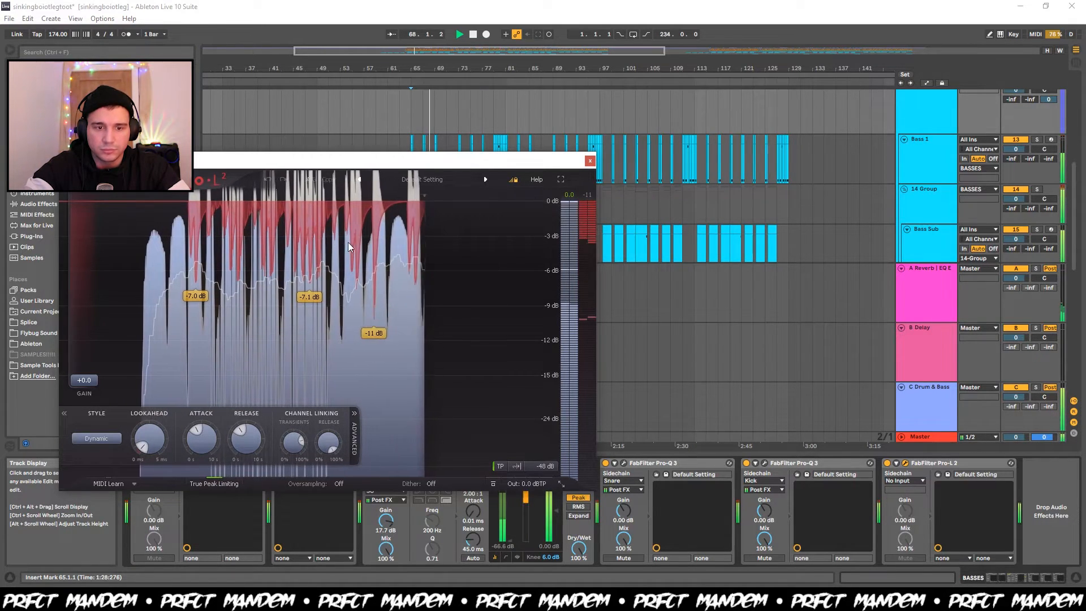
key(space)
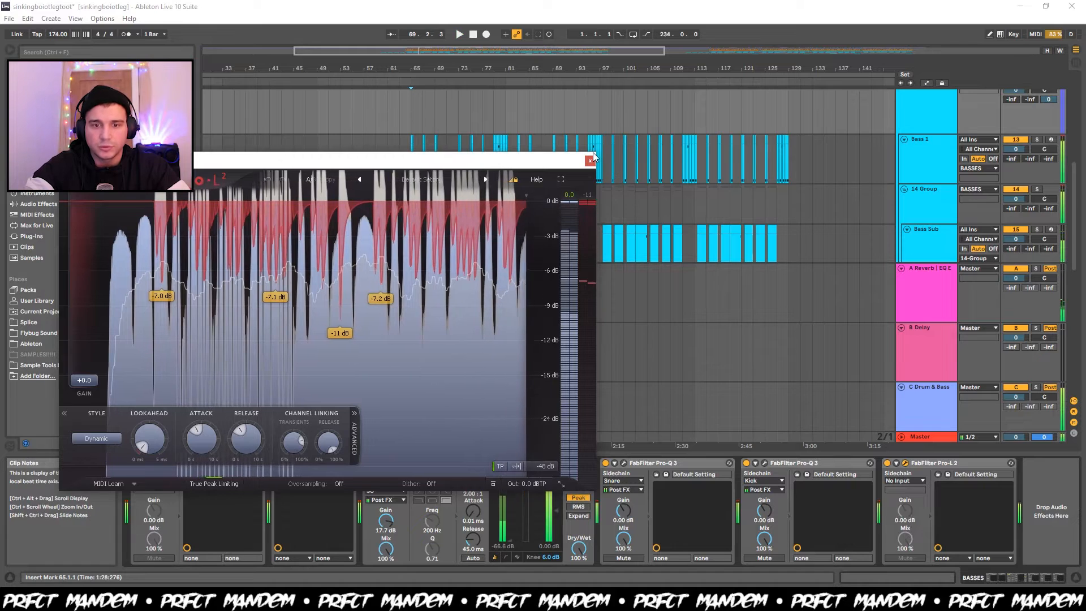
click(590, 161)
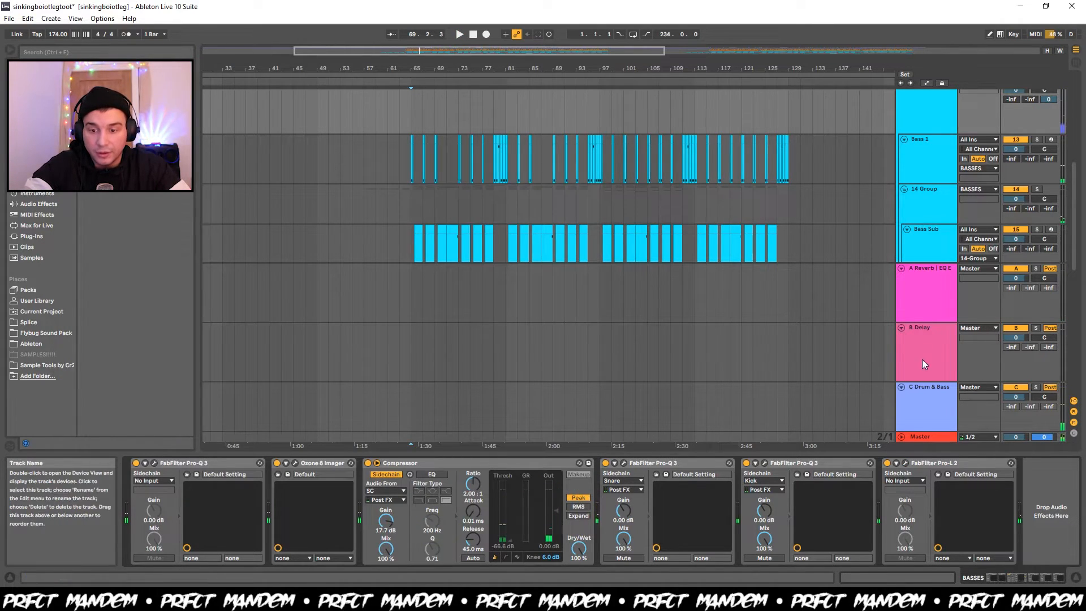
Show the C Drum & Bass return's Glue Compressor and watch its gain reduction during playback from bar 65.
click(917, 405)
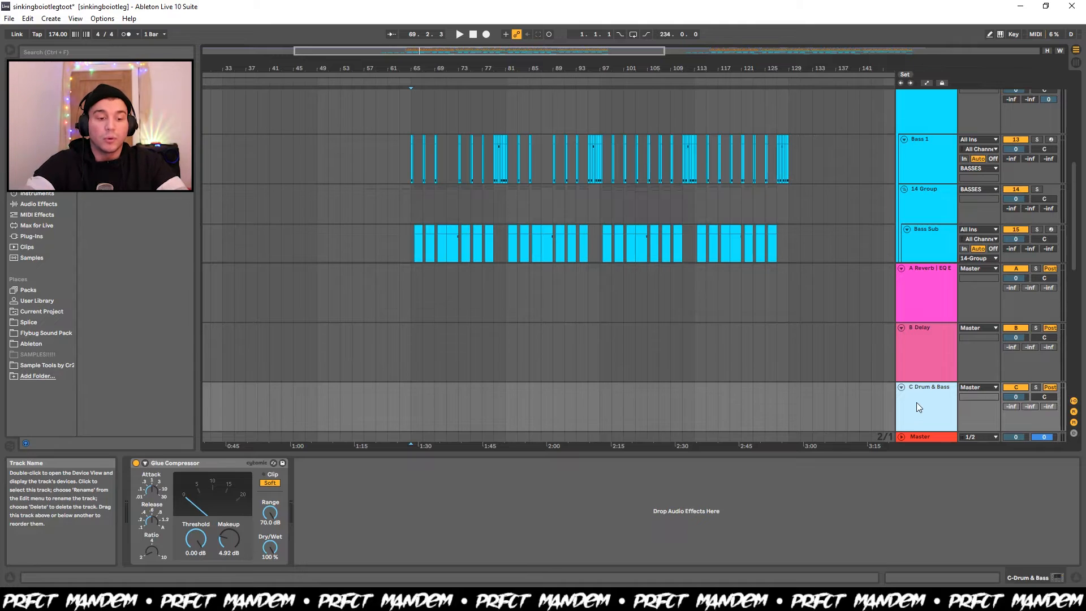
key(space)
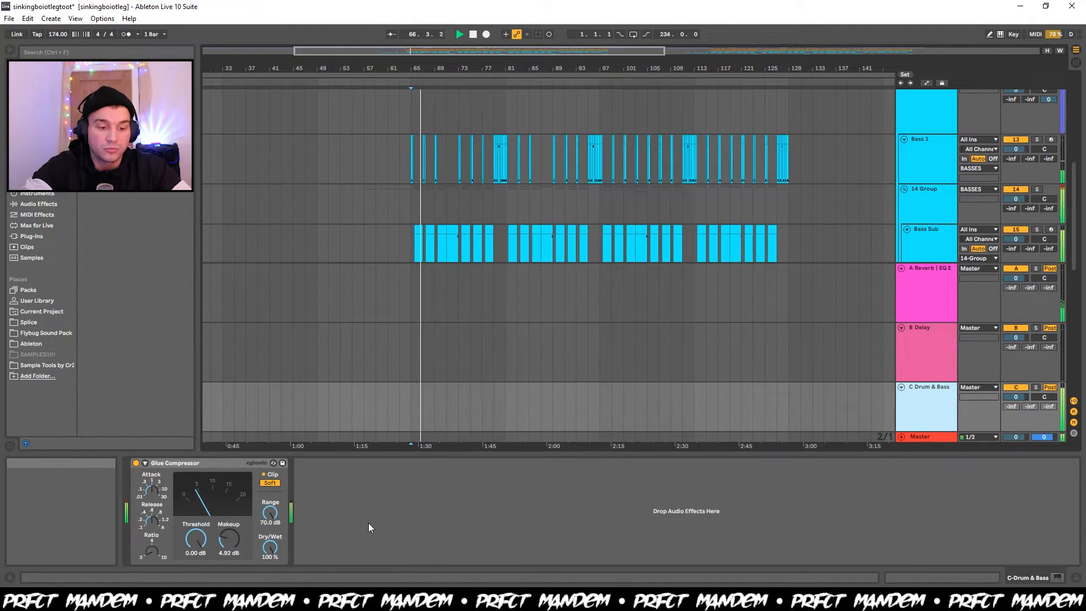
key(space)
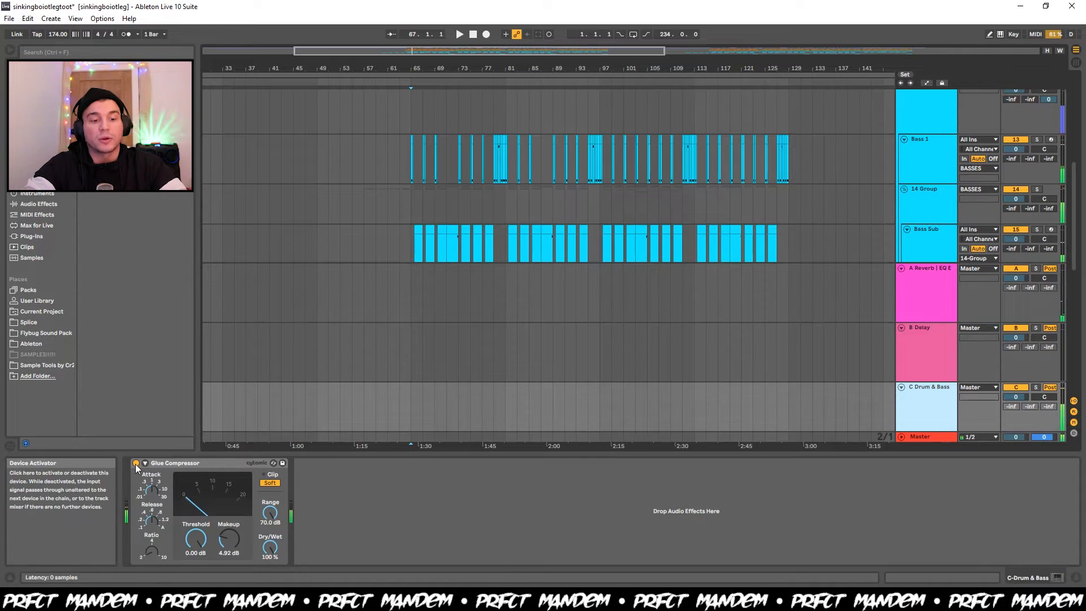
Bypass the Glue Compressor on C Drum & Bass, replay from bar 65 for comparison, and switch it back on.
click(136, 464)
key(space)
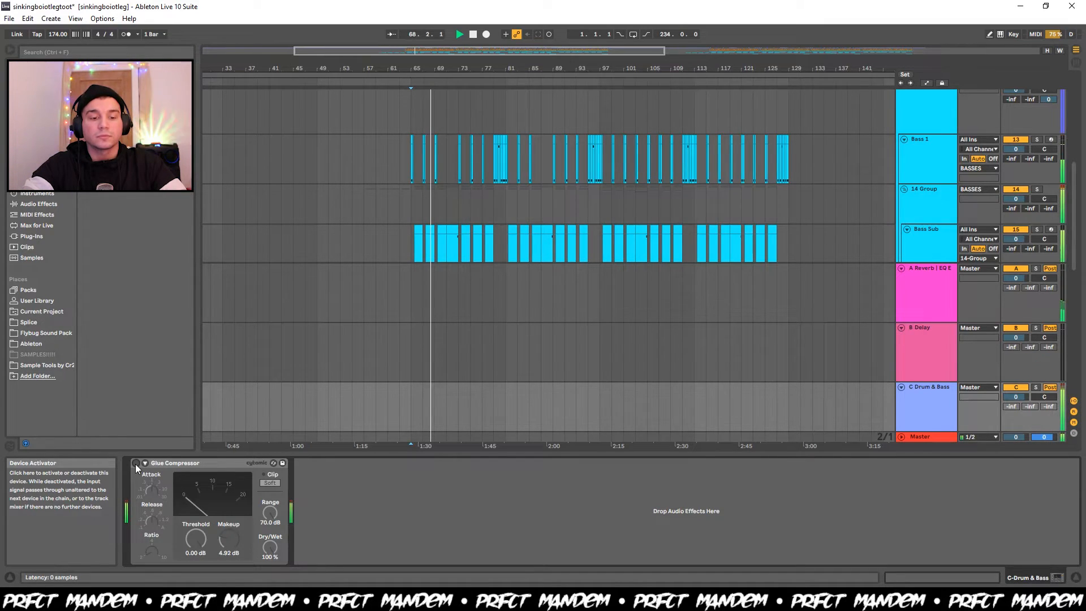
click(136, 463)
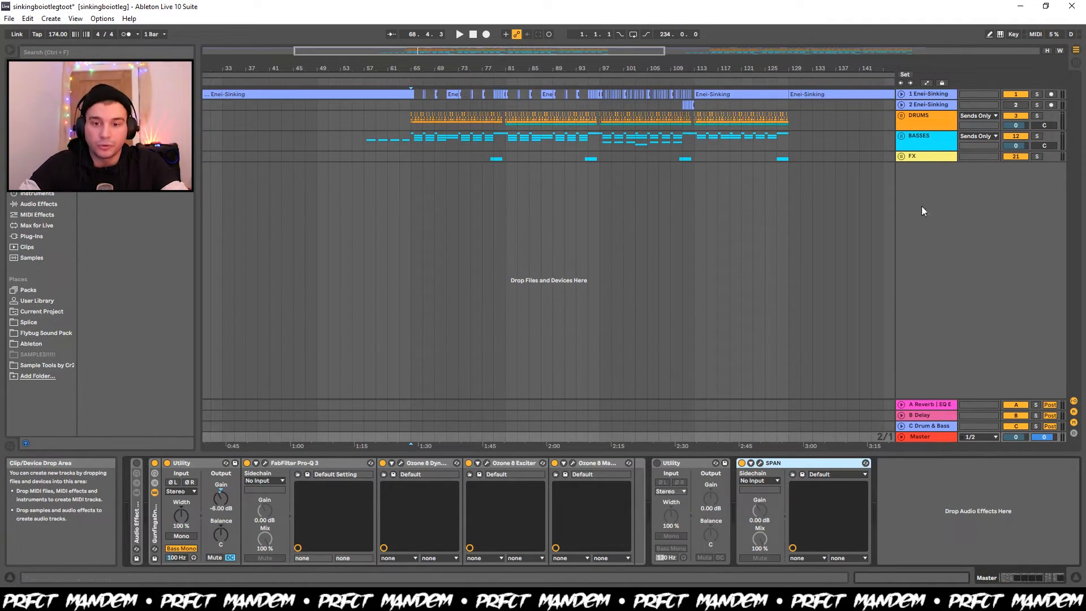
Select both Enei-Sinking tracks from bar 1 to 233, then set the insert marker at bar 65 and audition the drop.
scroll(769, 147, down, 4)
drag(811, 104, 203, 91)
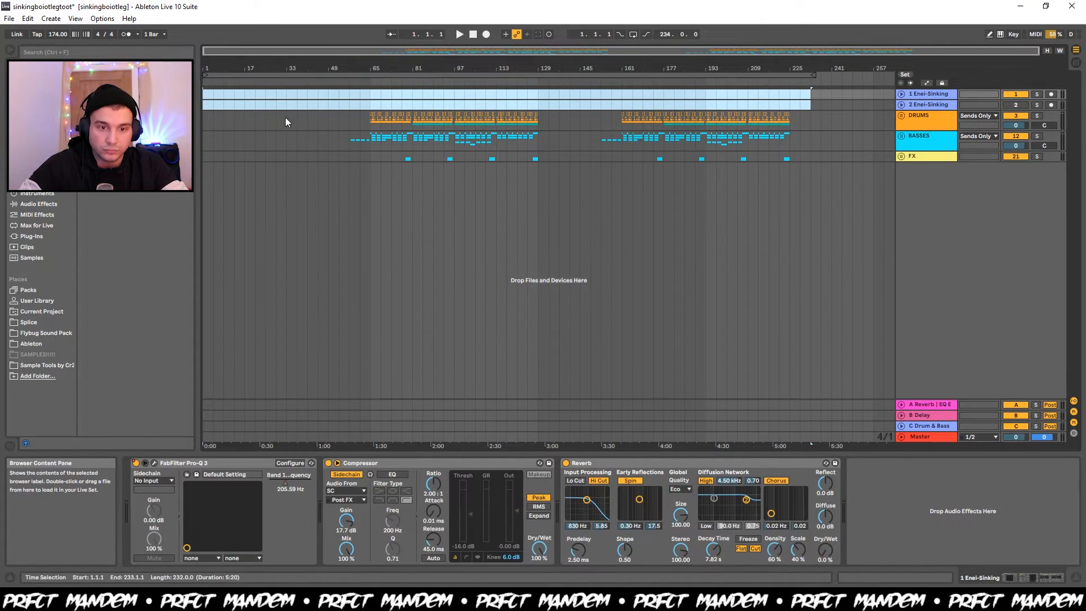
click(370, 107)
key(space)
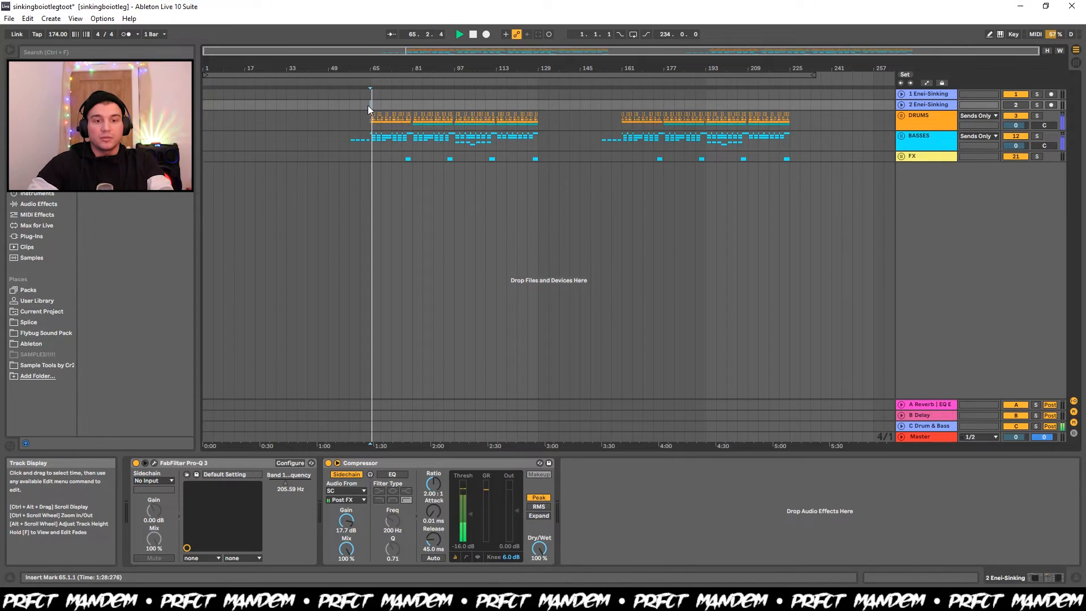
key(space)
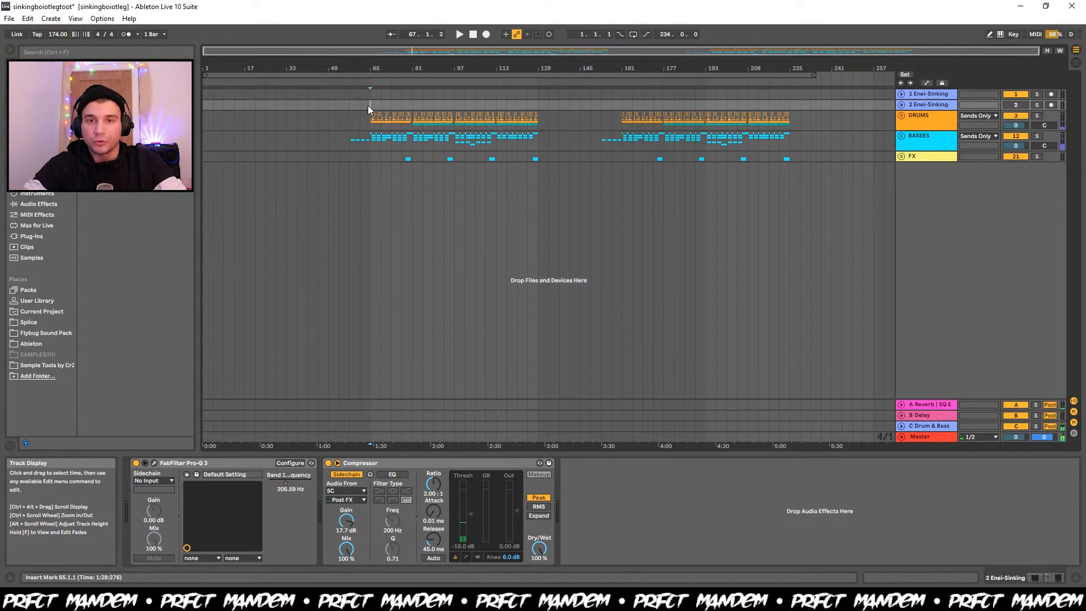